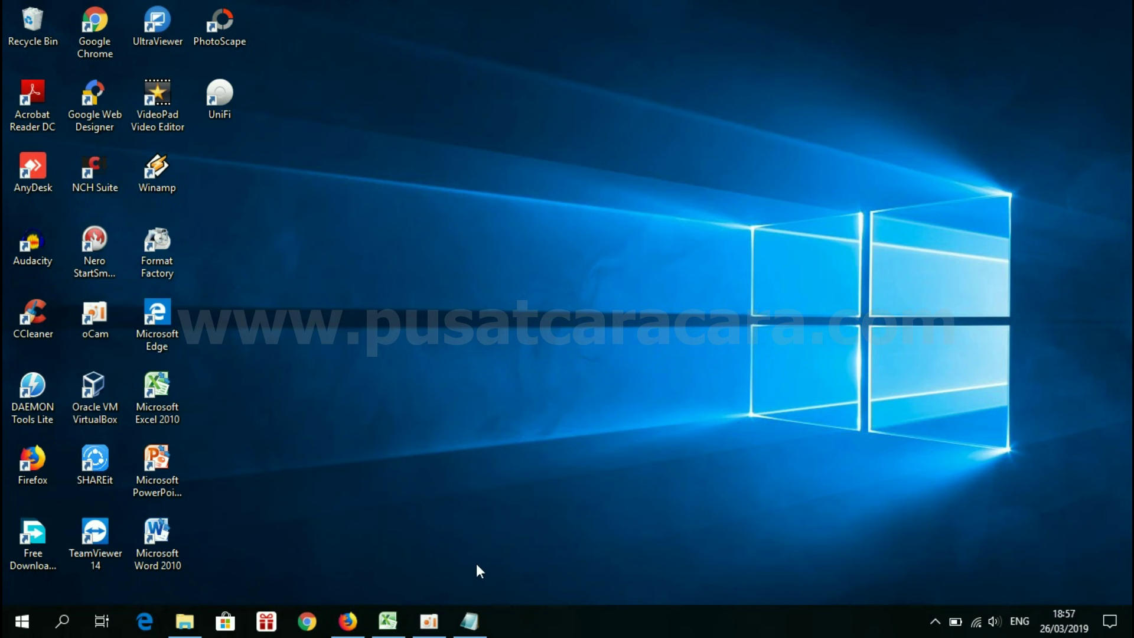
Open the Rumus Terbilang text file from the Upload Youtube folder in Notepad.
{"action": "mouse_move", "coordinate": [184, 621]}
{"action": "left_click", "coordinate": [187, 614]}
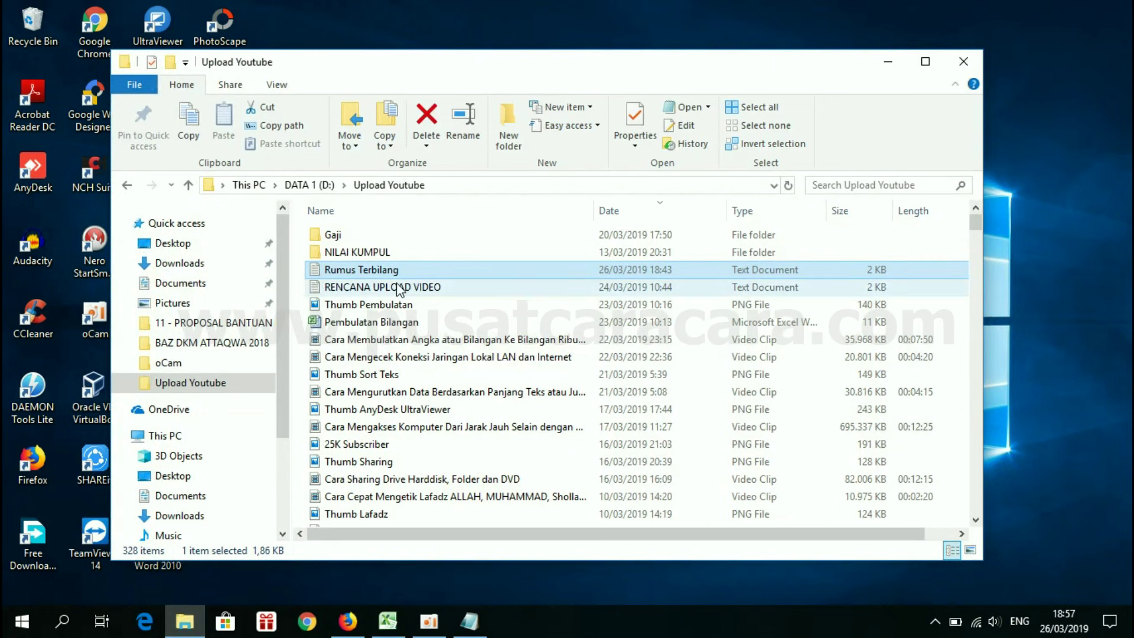
{"action": "mouse_move", "coordinate": [355, 270]}
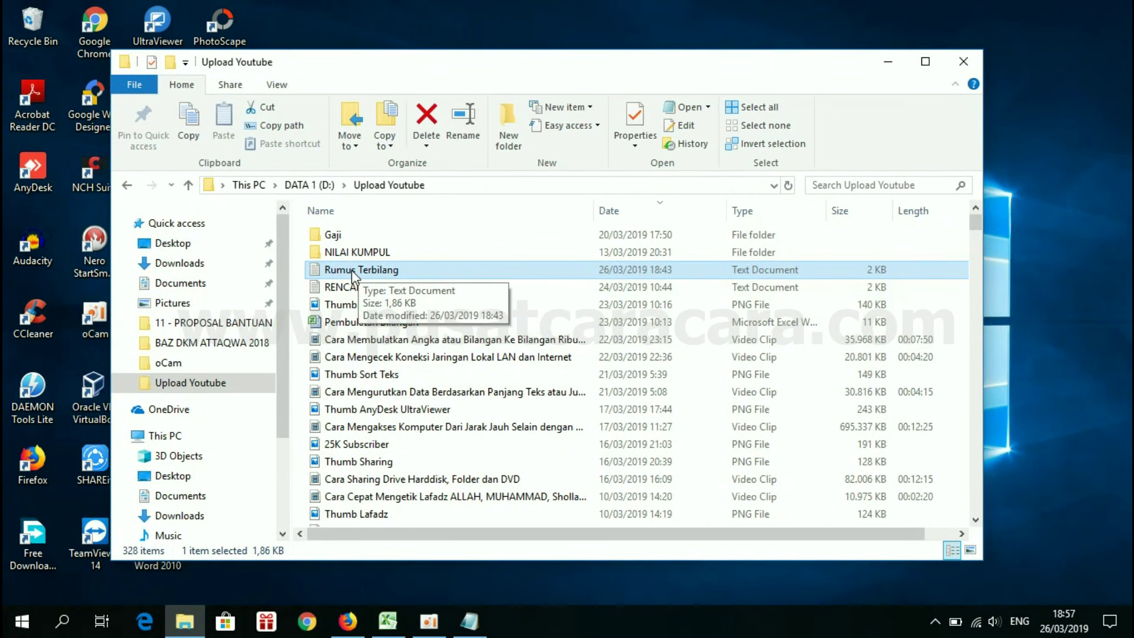
{"action": "double_click", "coordinate": [409, 271]}
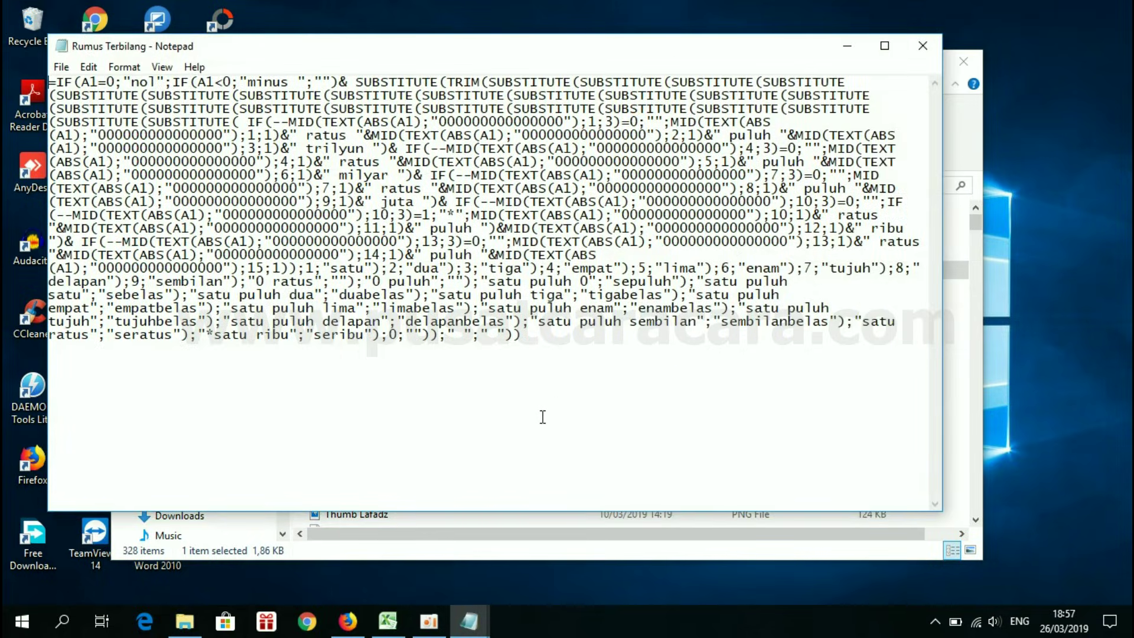
{"action": "left_click", "coordinate": [922, 46]}
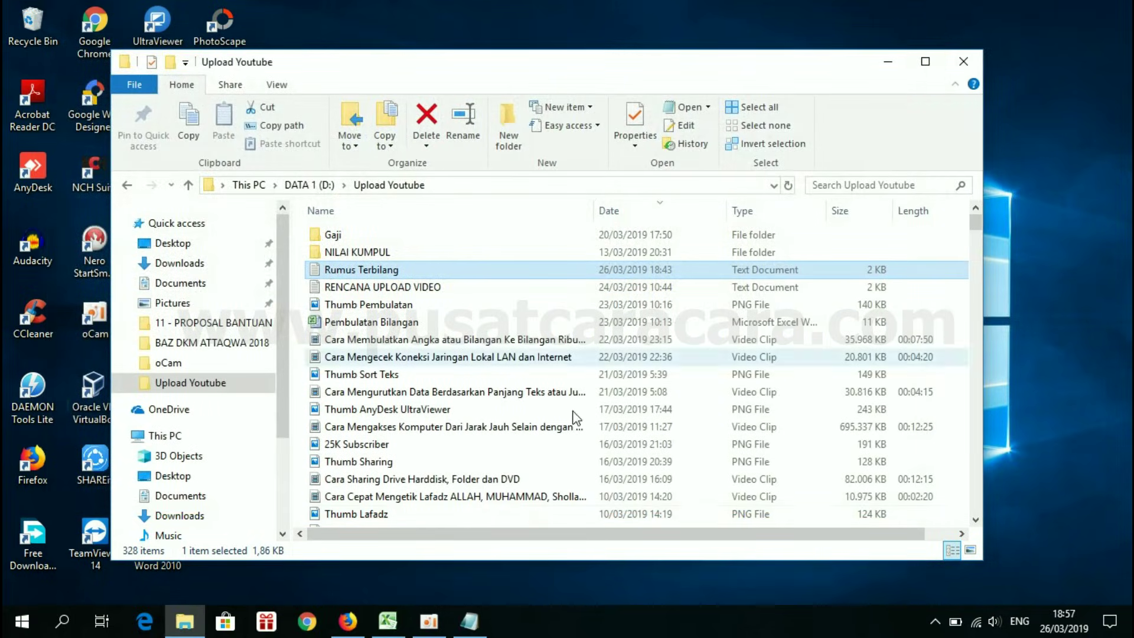
{"action": "left_click", "coordinate": [469, 621]}
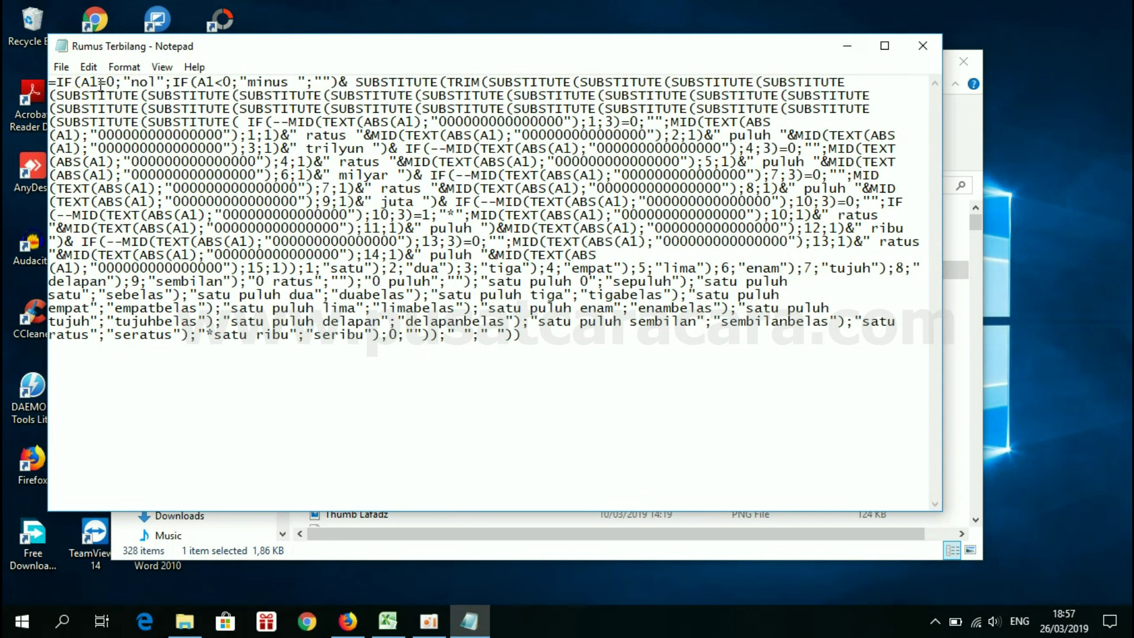
Highlight the A1 references in the terbilang formula, then minimize Notepad and the folder window.
{"action": "left_click_drag", "start_coordinate": [98, 82], "coordinate": [83, 83]}
{"action": "left_click", "coordinate": [102, 79]}
{"action": "left_click_drag", "start_coordinate": [99, 81], "coordinate": [81, 82]}
{"action": "left_click", "coordinate": [99, 83]}
{"action": "left_click_drag", "start_coordinate": [99, 83], "coordinate": [86, 82]}
{"action": "left_click_drag", "start_coordinate": [215, 83], "coordinate": [199, 81]}
{"action": "left_click", "coordinate": [847, 46]}
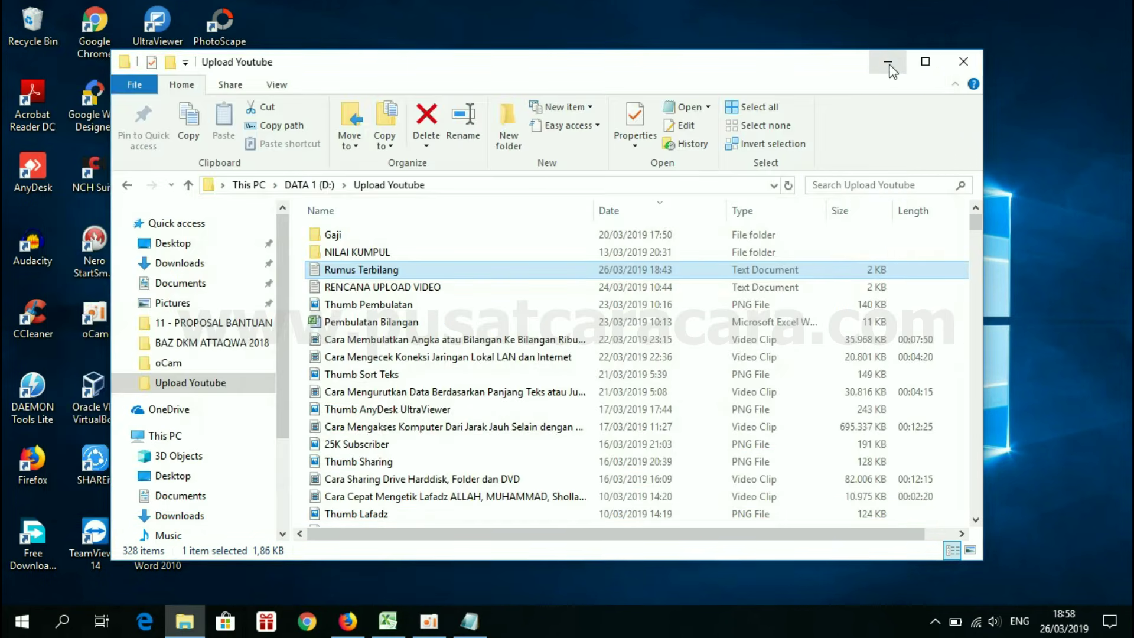
{"action": "left_click", "coordinate": [888, 62]}
Enter 123000 in A1, apply Comma Style so it shows 123.000, and widen column A.
{"action": "left_click", "coordinate": [397, 635]}
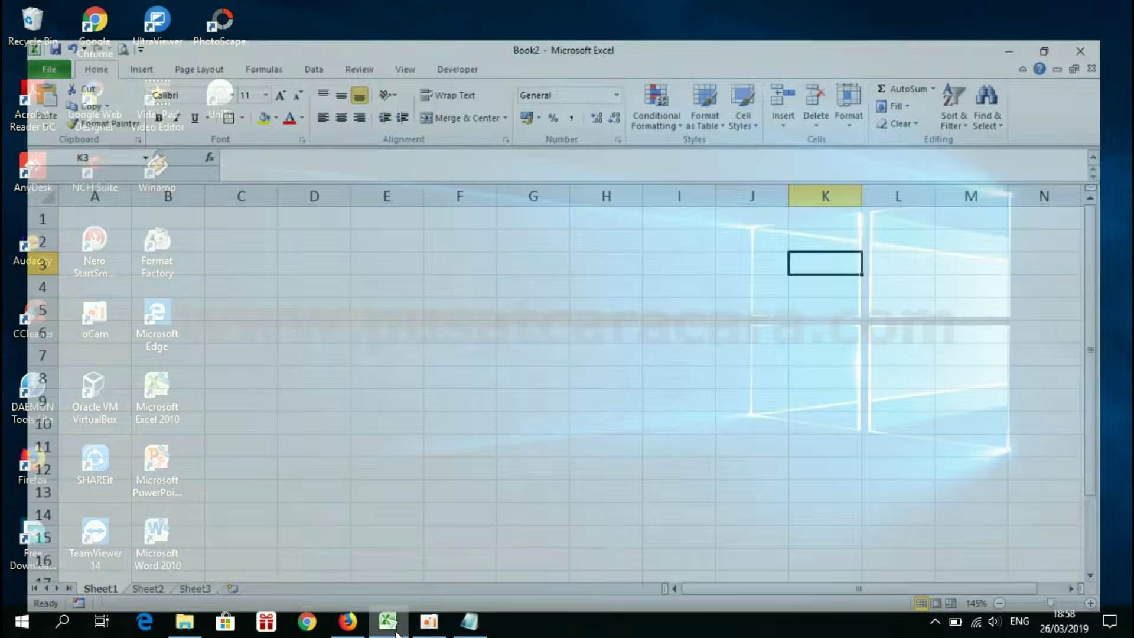
{"action": "left_click", "coordinate": [269, 290]}
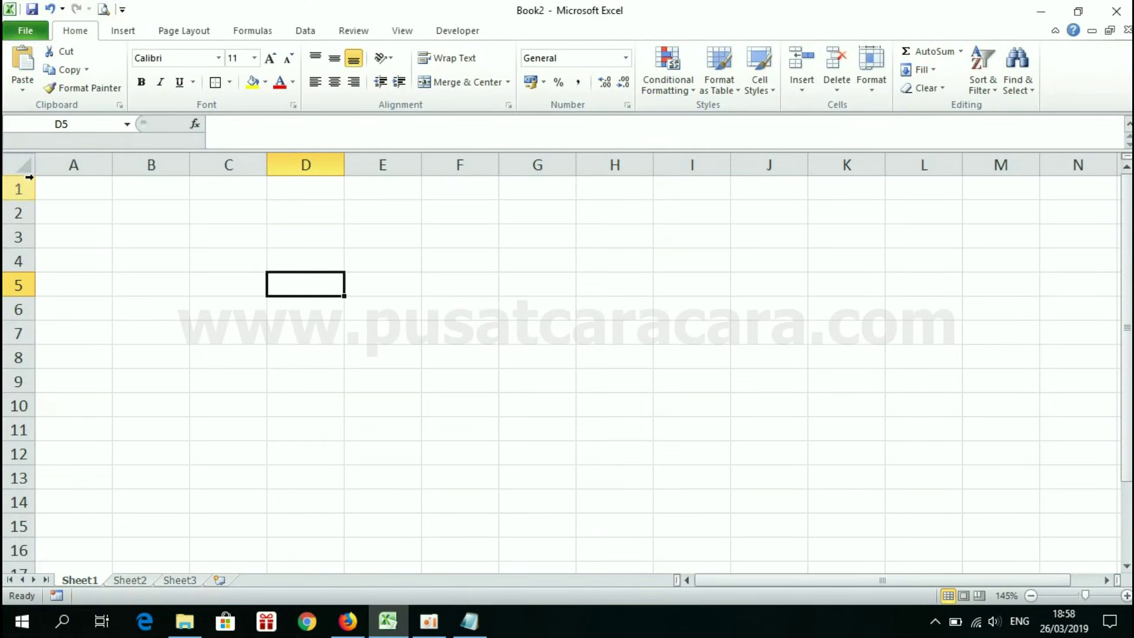
{"action": "left_click", "coordinate": [69, 192]}
{"action": "type", "text": "1"}
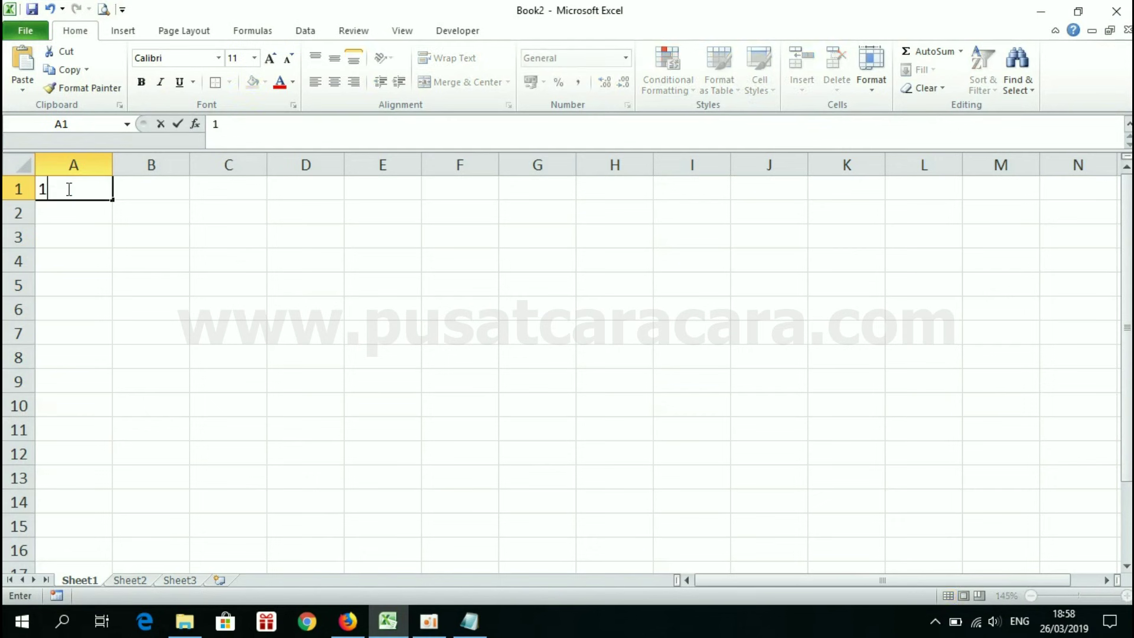
{"action": "type", "text": "23000"}
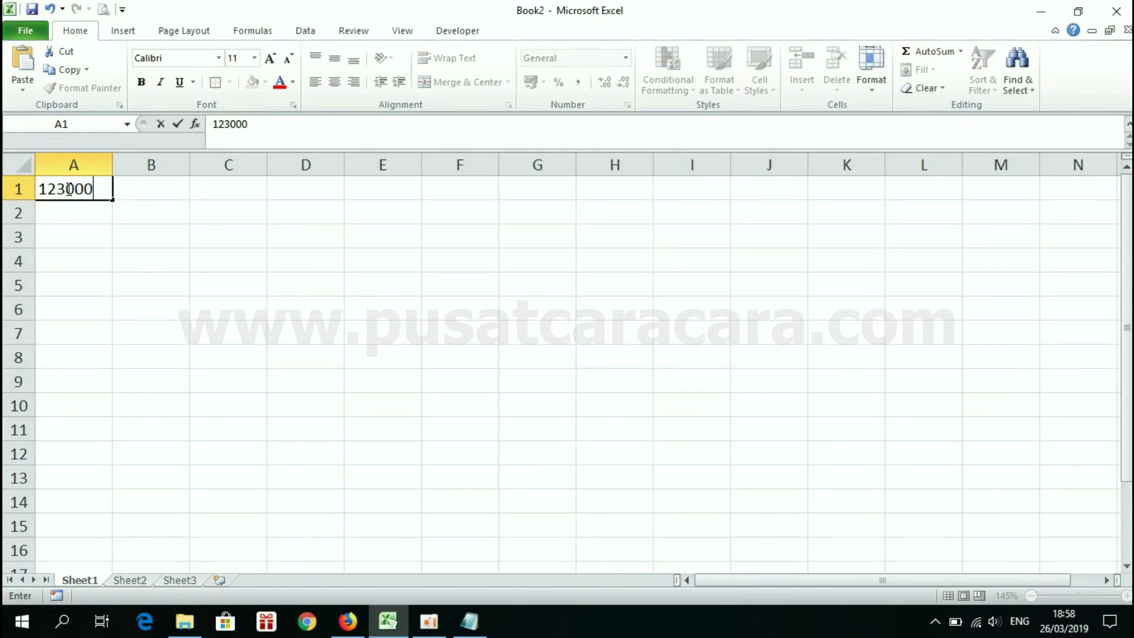
{"action": "key", "text": "Return"}
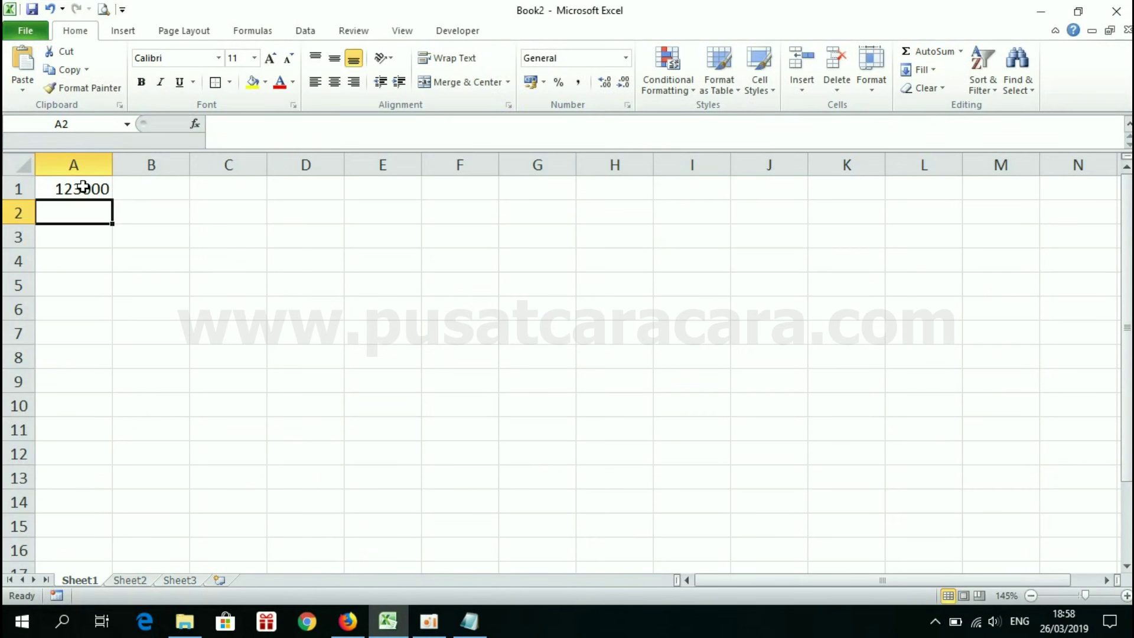
{"action": "left_click", "coordinate": [83, 187]}
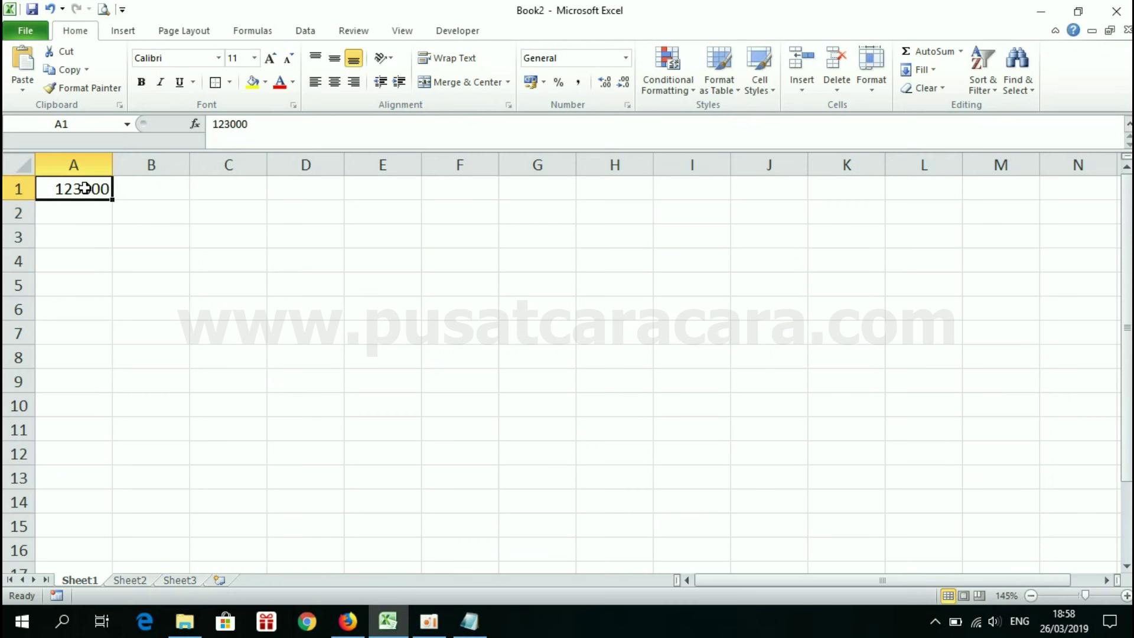
{"action": "left_click", "coordinate": [578, 82]}
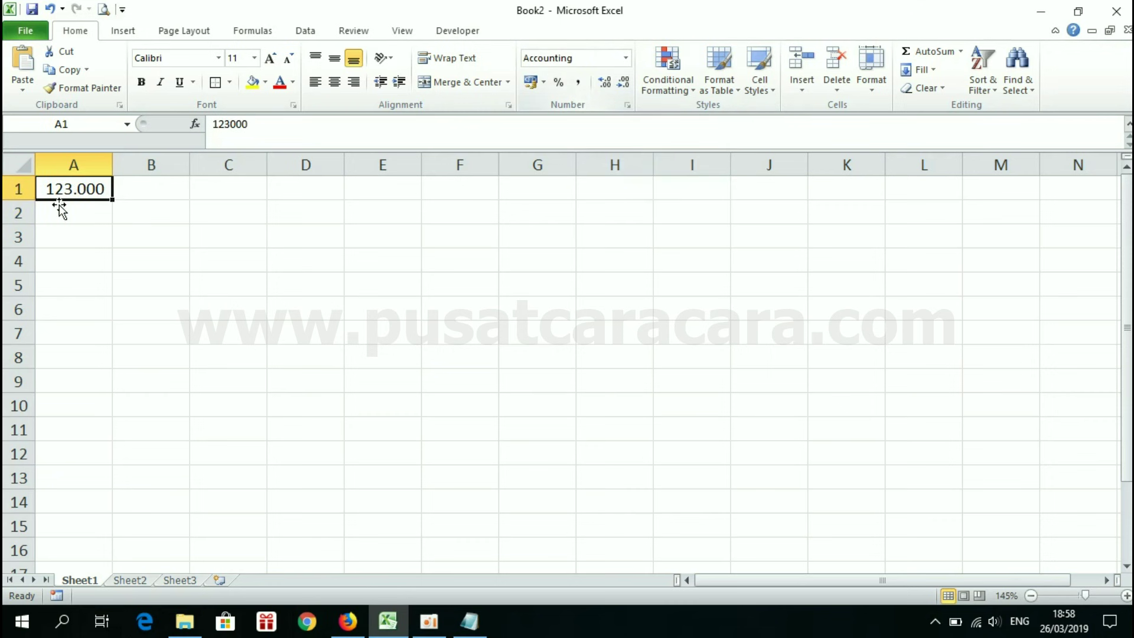
{"action": "left_click_drag", "start_coordinate": [112, 163], "coordinate": [145, 162]}
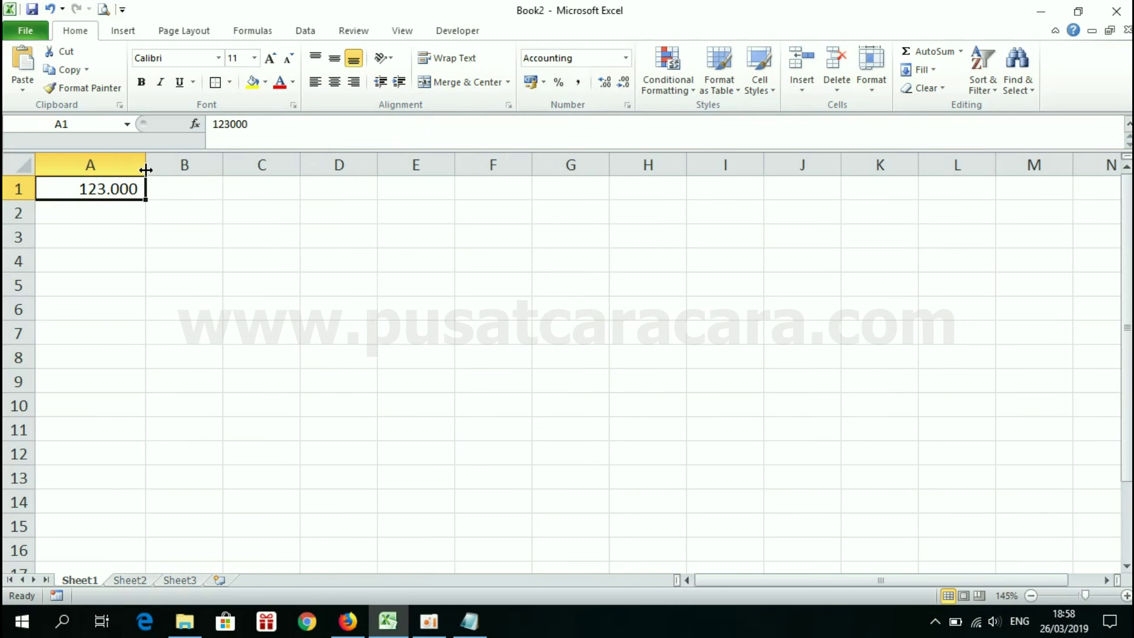
Type 123.000 in I3 as a test, clear it, and reapply thousands-separator format to A1.
{"action": "left_click", "coordinate": [707, 237]}
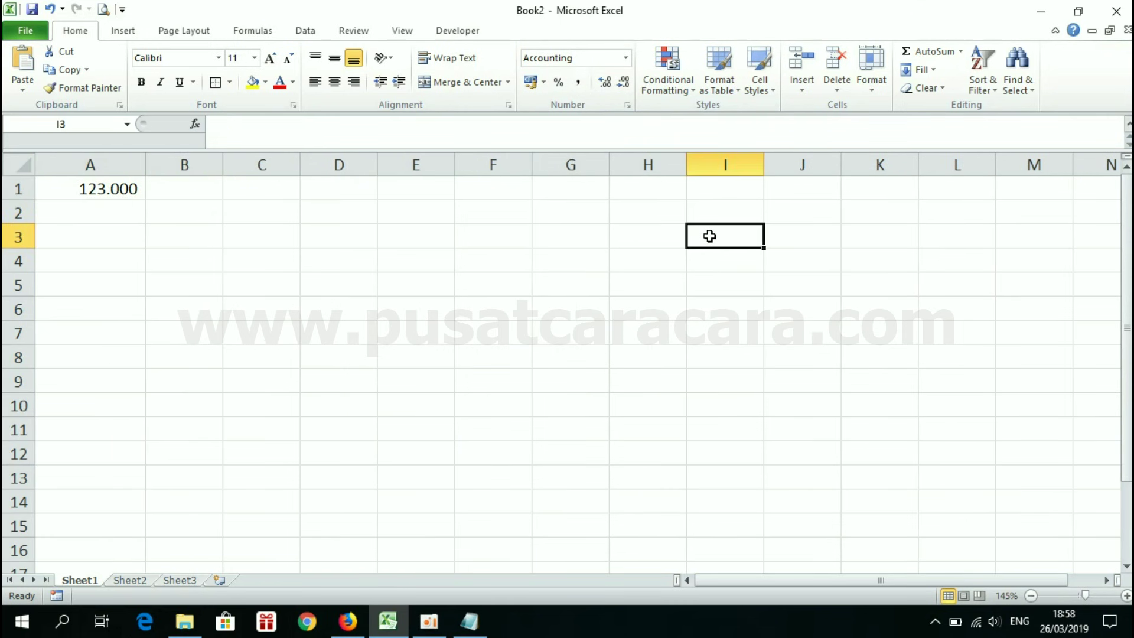
{"action": "type", "text": "123.000"}
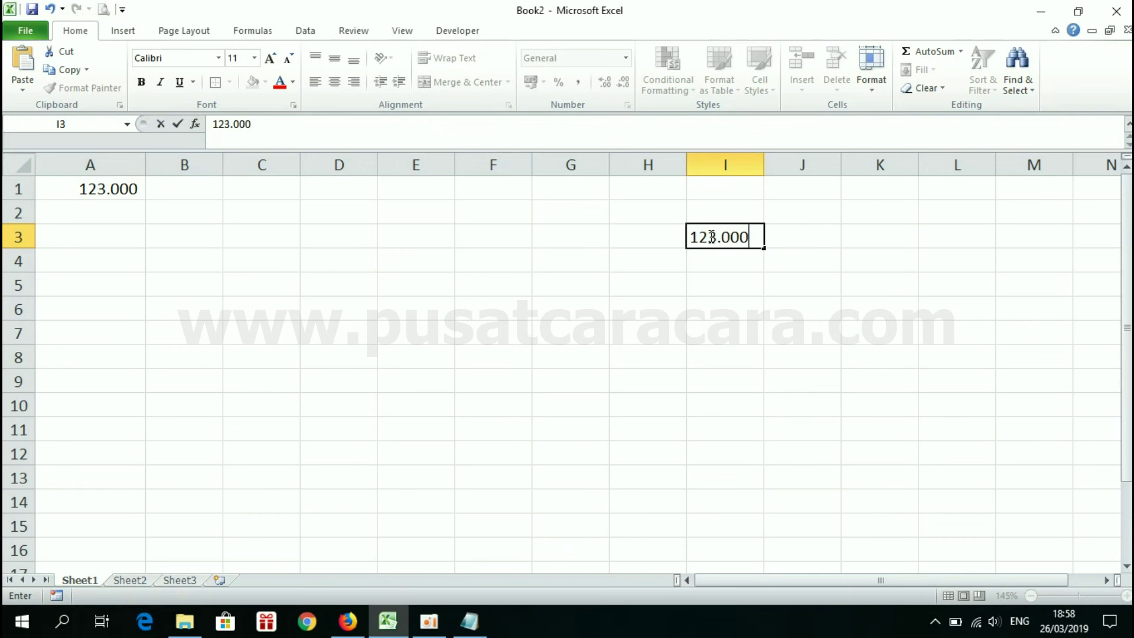
{"action": "key", "text": "Return"}
{"action": "left_click", "coordinate": [710, 236]}
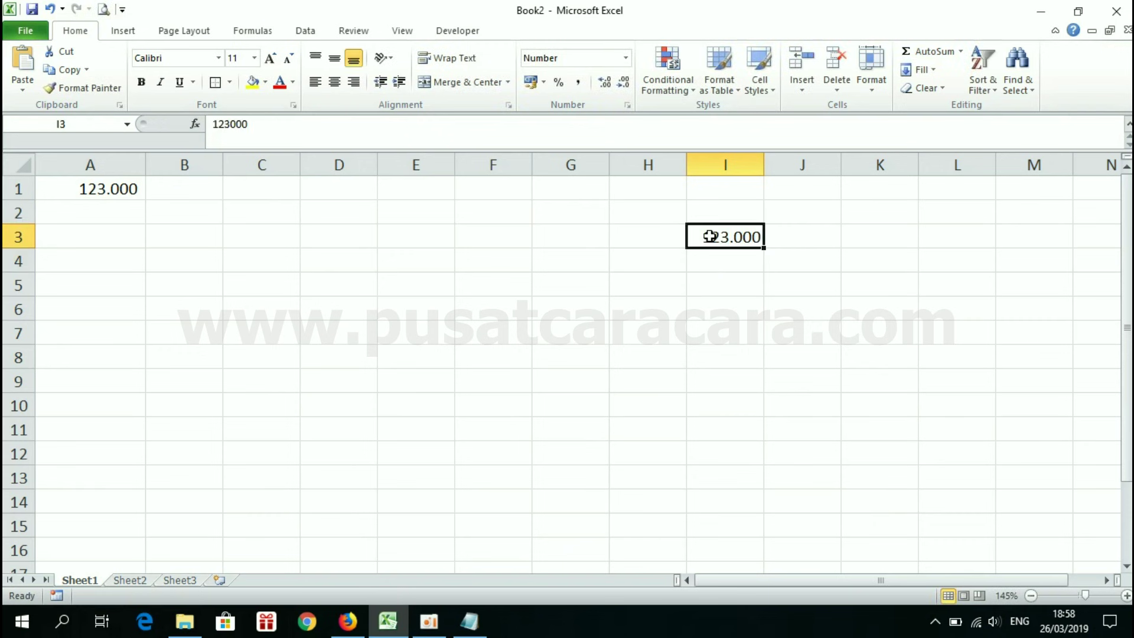
{"action": "key", "text": "Delete"}
{"action": "left_click", "coordinate": [140, 197]}
{"action": "left_click", "coordinate": [577, 82]}
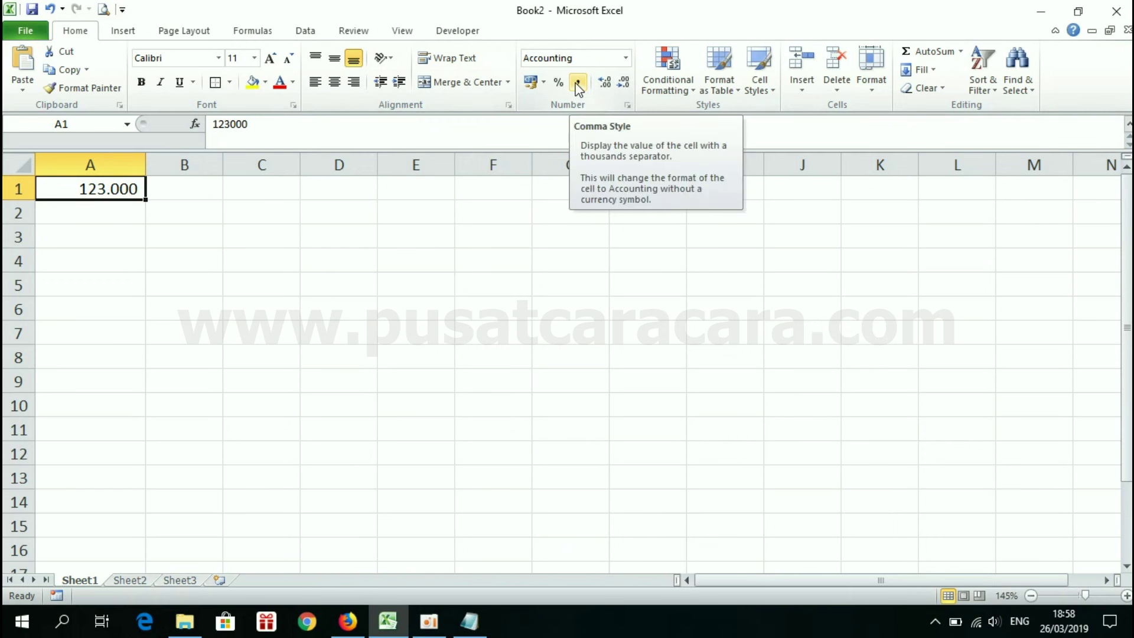
{"action": "key", "text": "Right"}
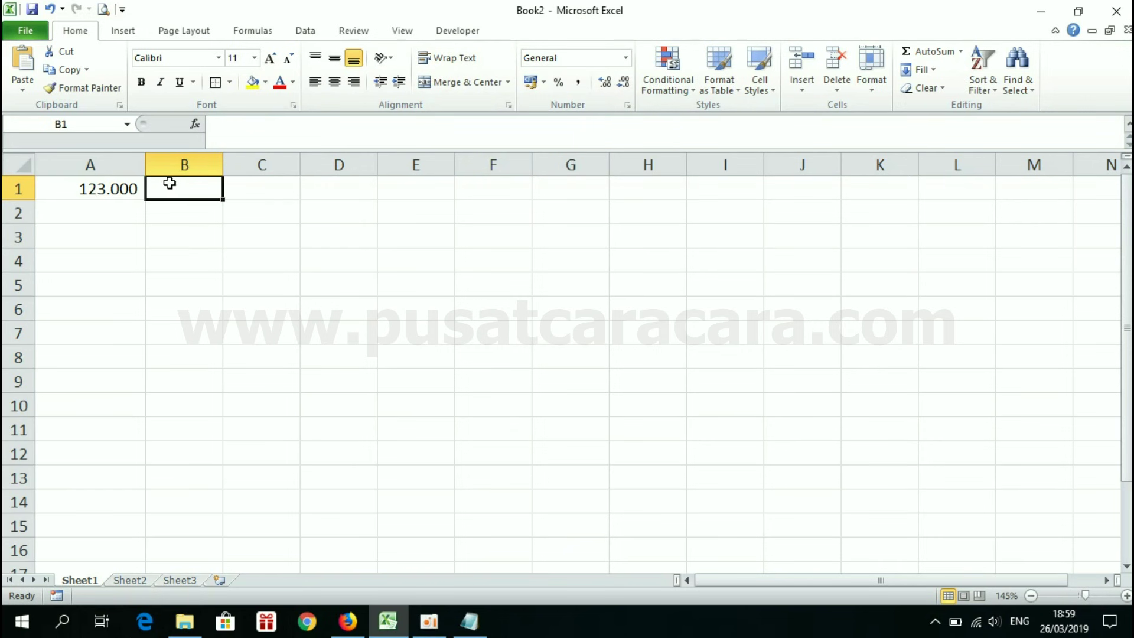
{"action": "left_click", "coordinate": [74, 190]}
With B1 selected, copy the whole Rumus Terbilang formula text from Notepad into the clipboard.
{"action": "left_click", "coordinate": [172, 188]}
{"action": "left_click", "coordinate": [469, 621]}
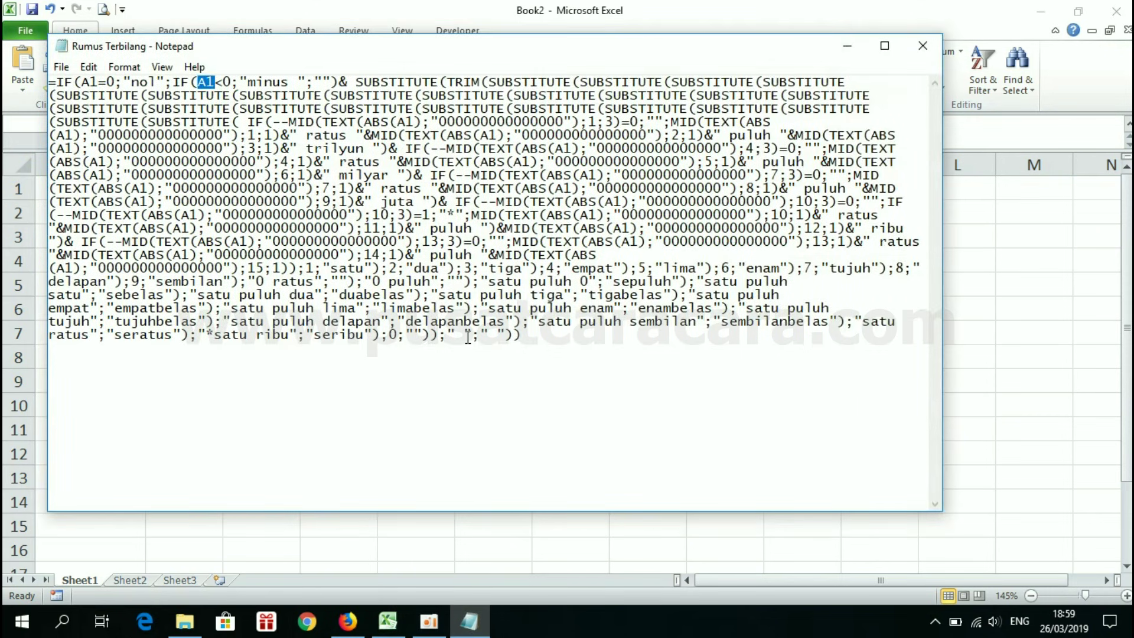
{"action": "left_click", "coordinate": [457, 298]}
{"action": "key", "text": "ctrl+a"}
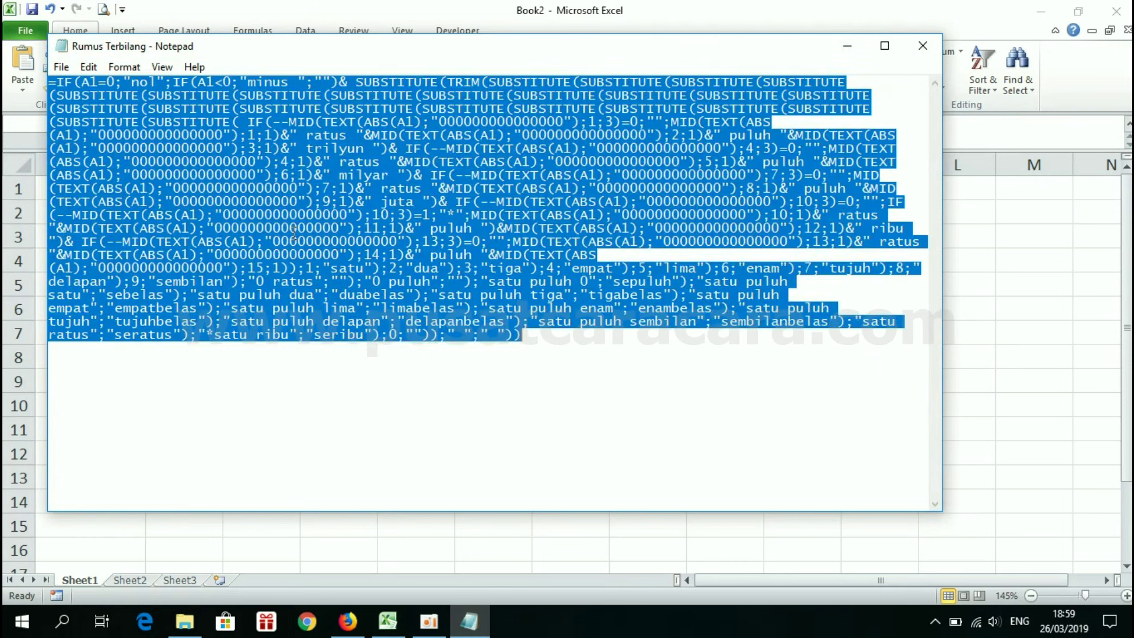
{"action": "left_click", "coordinate": [295, 231]}
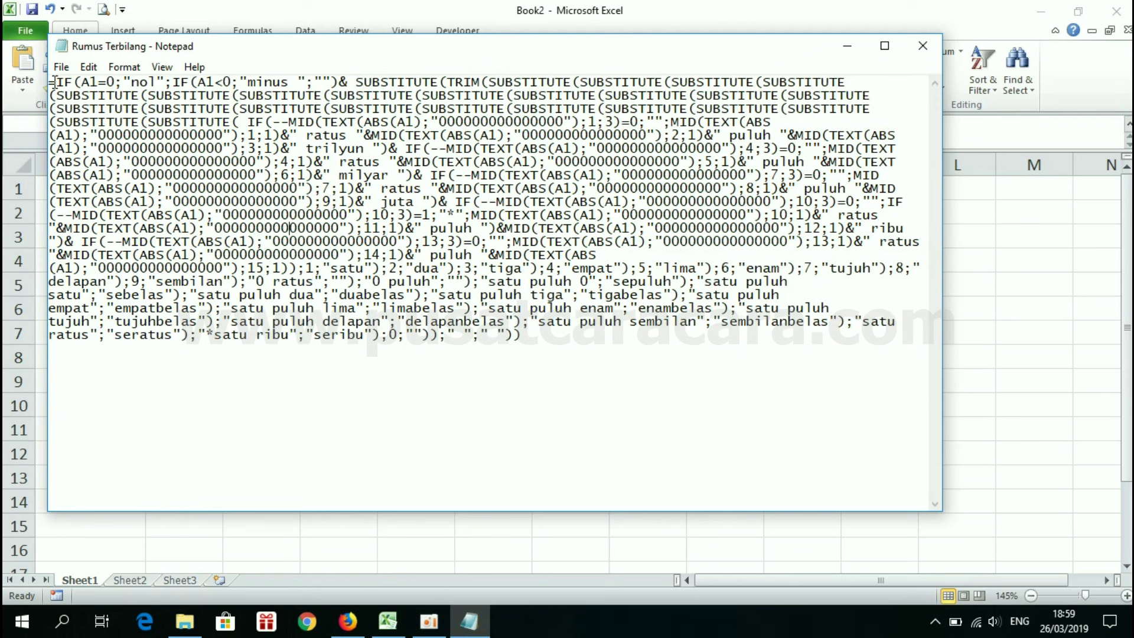
{"action": "left_click_drag", "start_coordinate": [53, 81], "coordinate": [678, 378]}
{"action": "key", "text": "ctrl+c"}
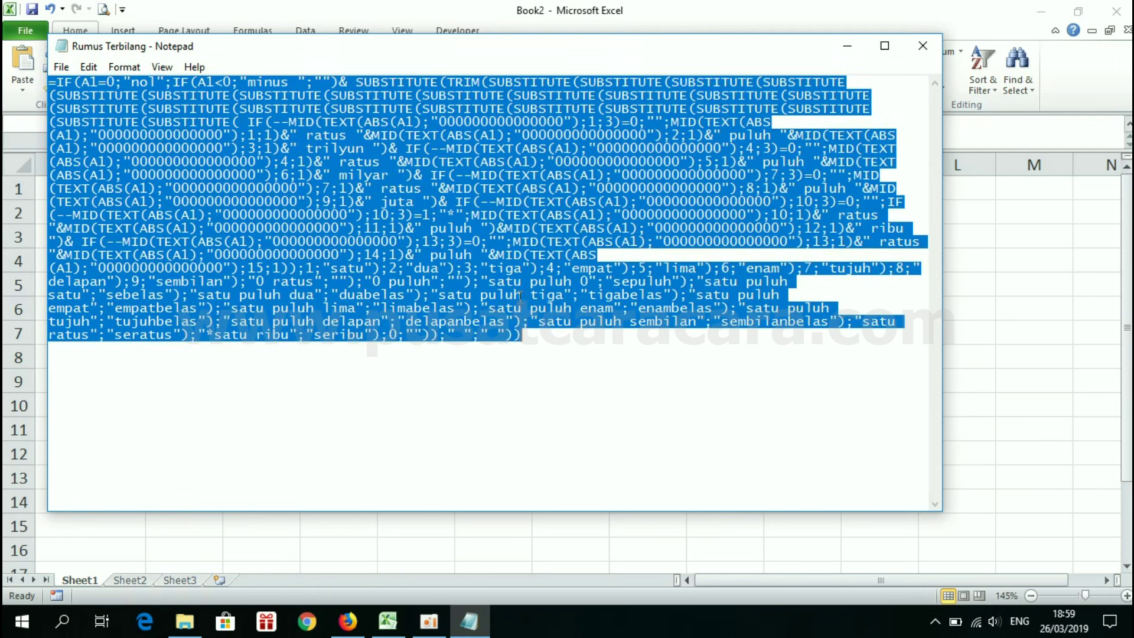
{"action": "right_click", "coordinate": [477, 239]}
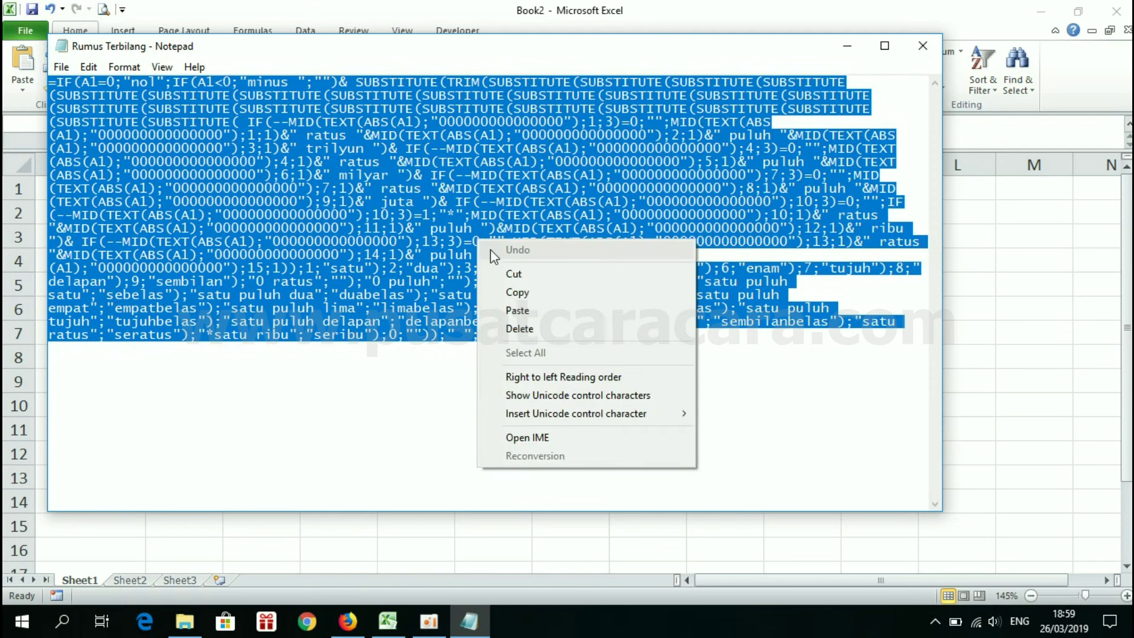
{"action": "left_click", "coordinate": [520, 293]}
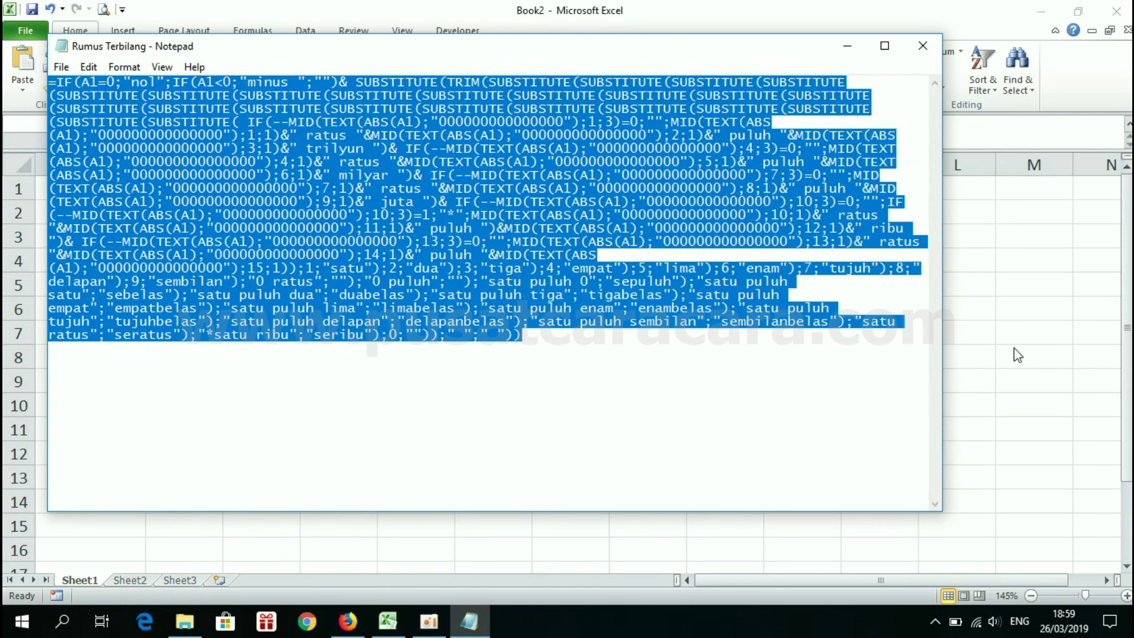
{"action": "key", "text": "alt+Tab"}
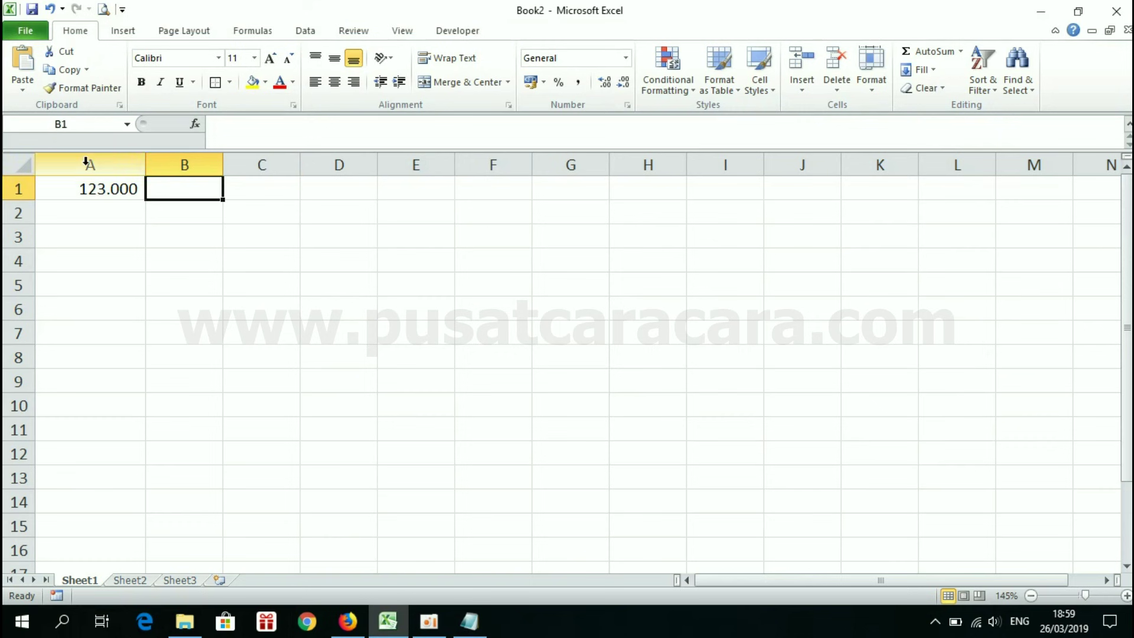
Paste the copied terbilang formula into cell B1 while editing it.
{"action": "double_click", "coordinate": [173, 188]}
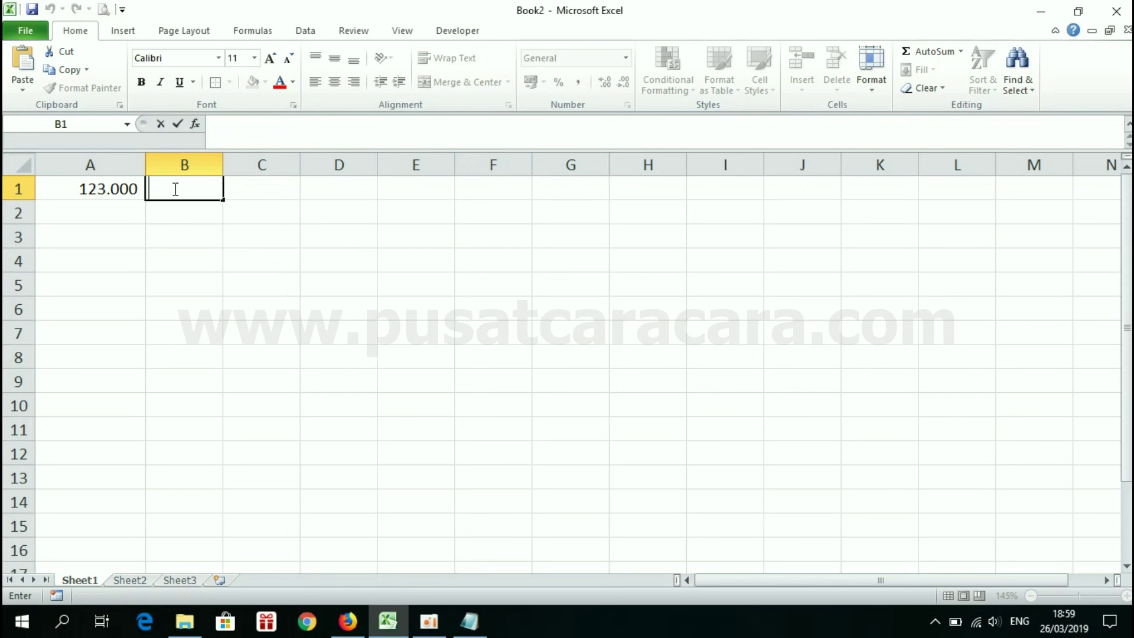
{"action": "right_click", "coordinate": [175, 189]}
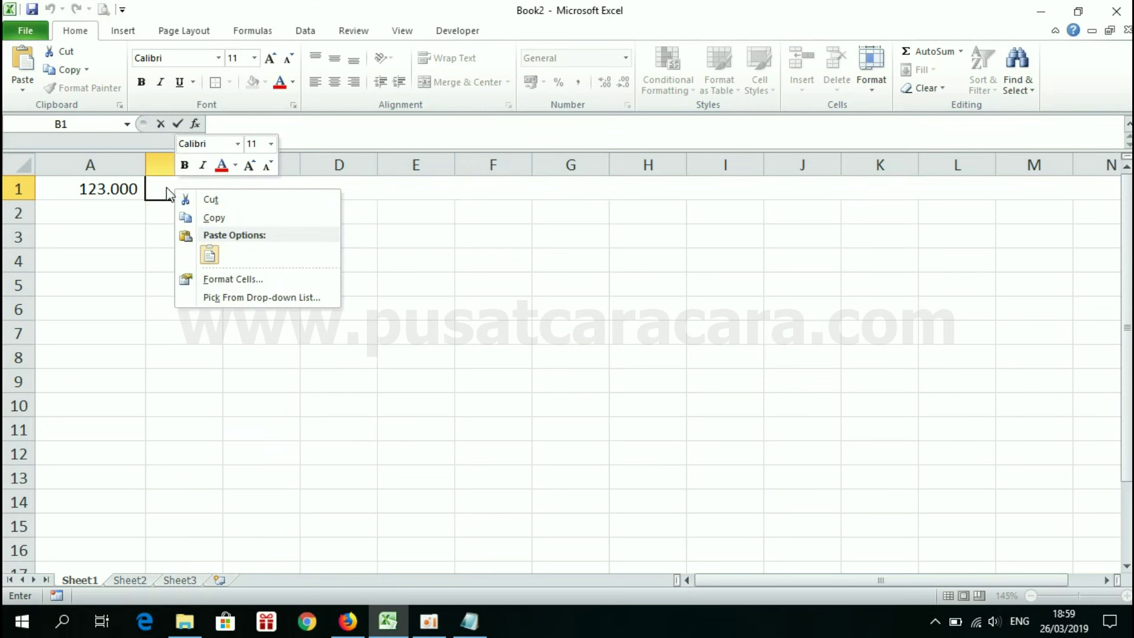
{"action": "left_click", "coordinate": [162, 190]}
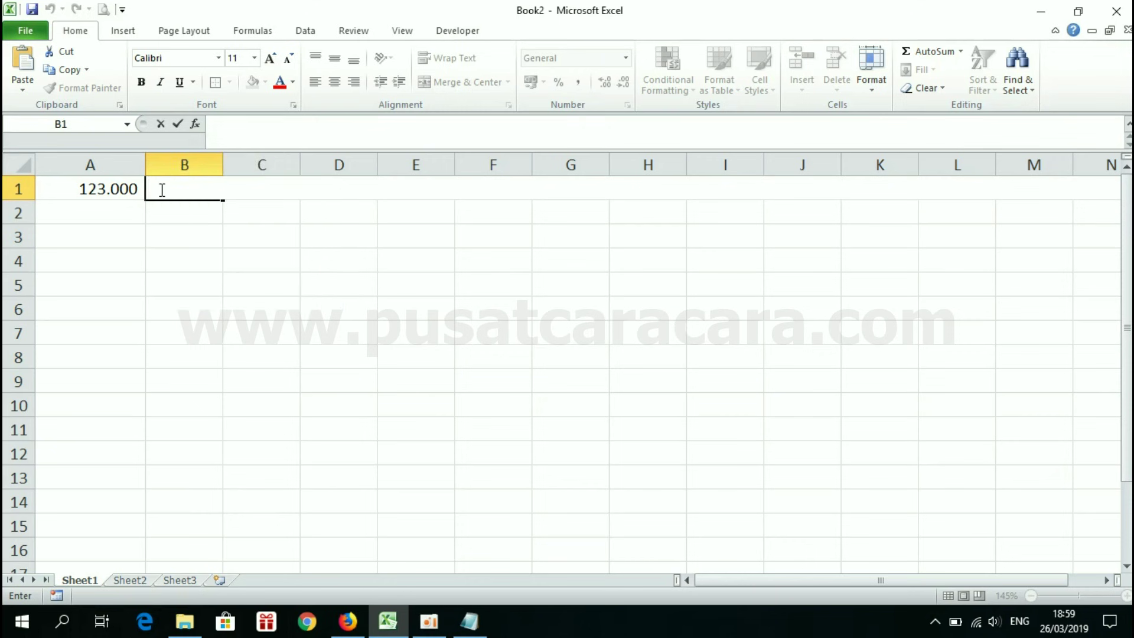
{"action": "key", "text": "ctrl+v"}
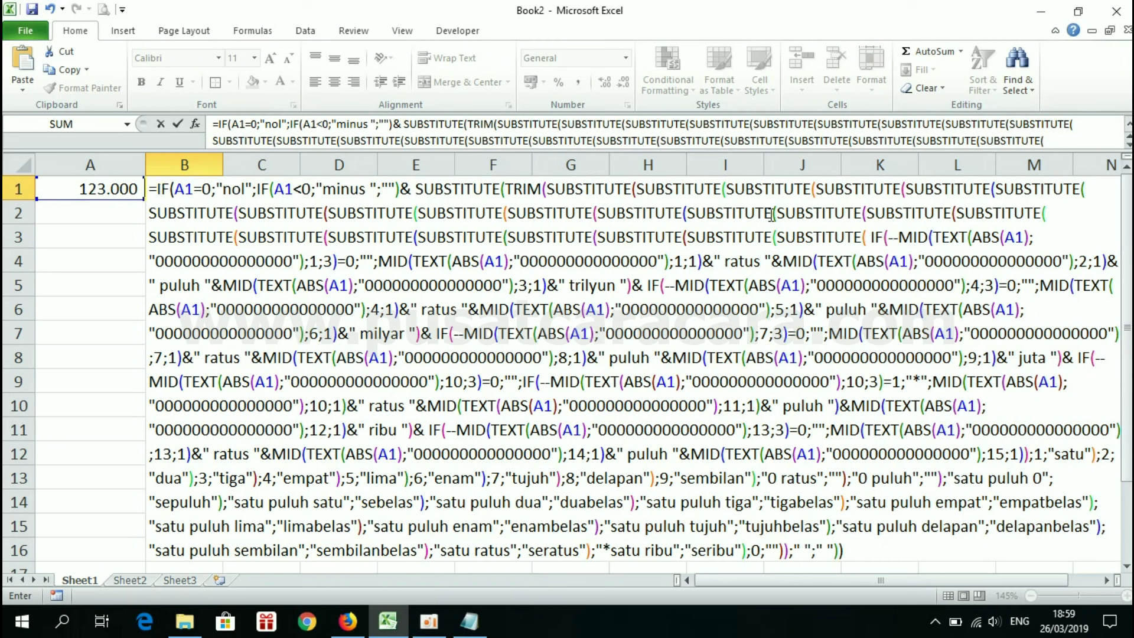
Commit B1's formula, then test it by entering 1250000 and then 567853679 in A1.
{"action": "key", "text": "Return"}
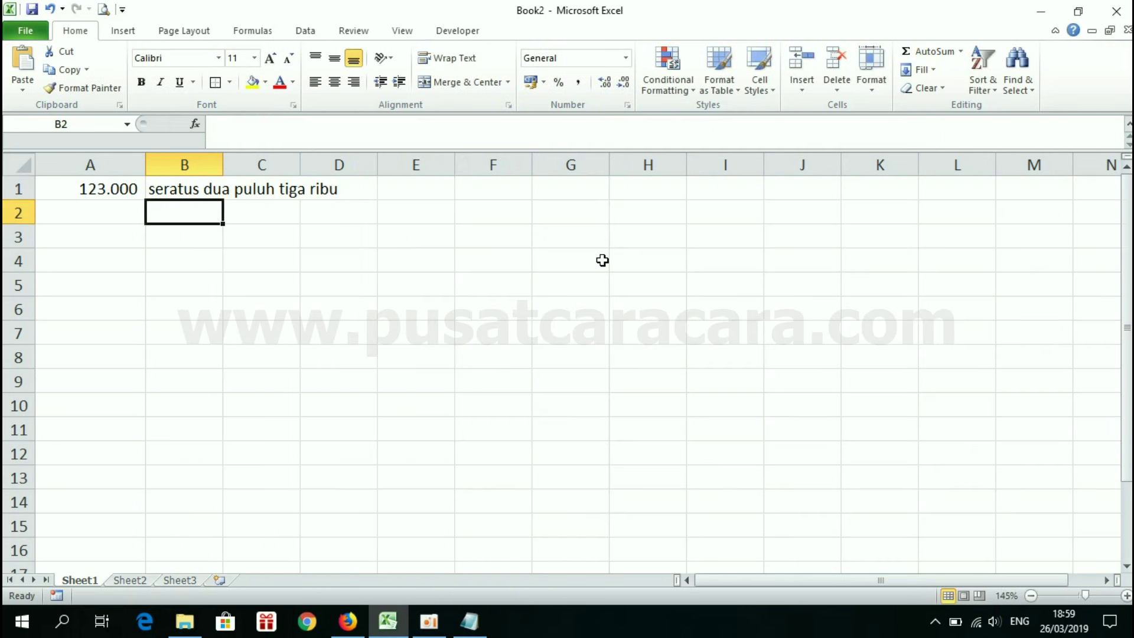
{"action": "left_click", "coordinate": [171, 193]}
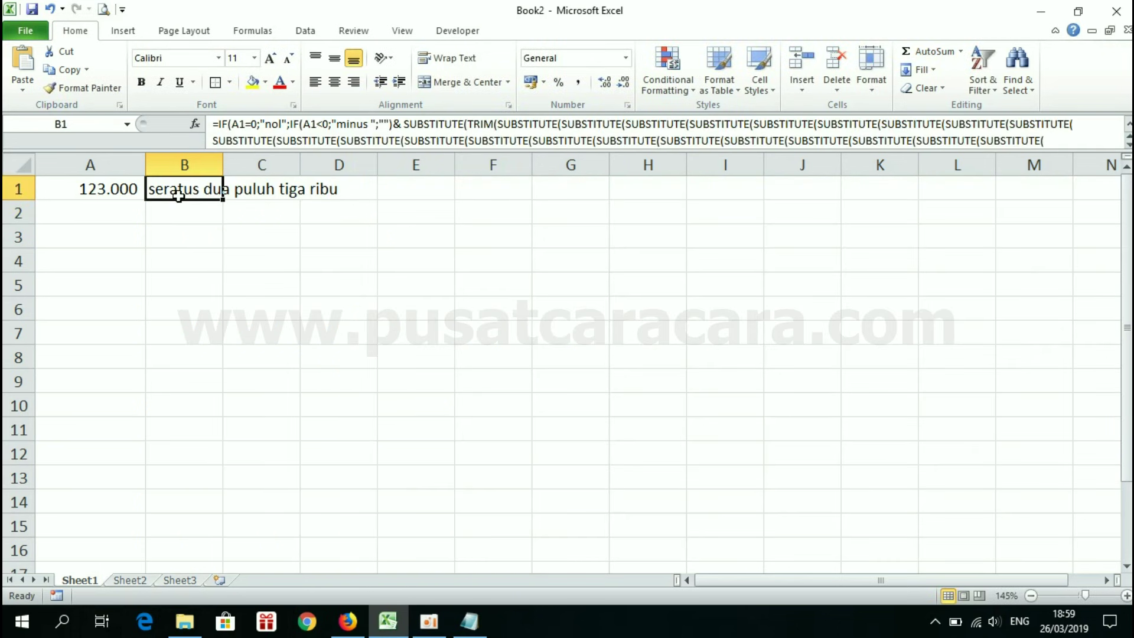
{"action": "left_click", "coordinate": [106, 188]}
{"action": "key", "text": "alt+h"}
{"action": "key", "text": "k"}
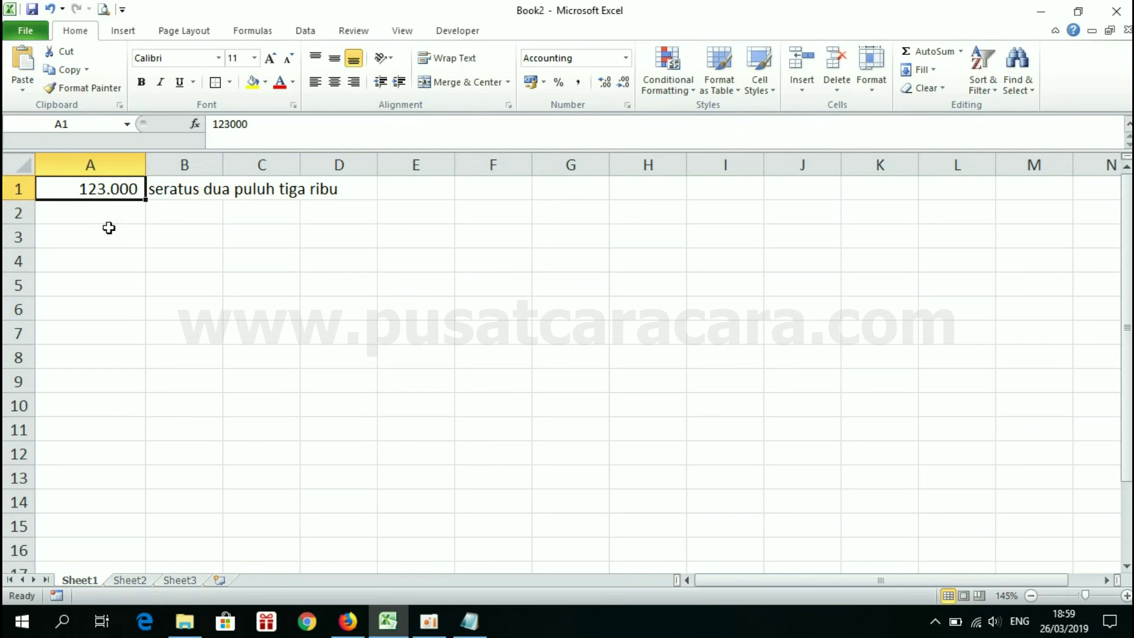
{"action": "type", "text": "12"}
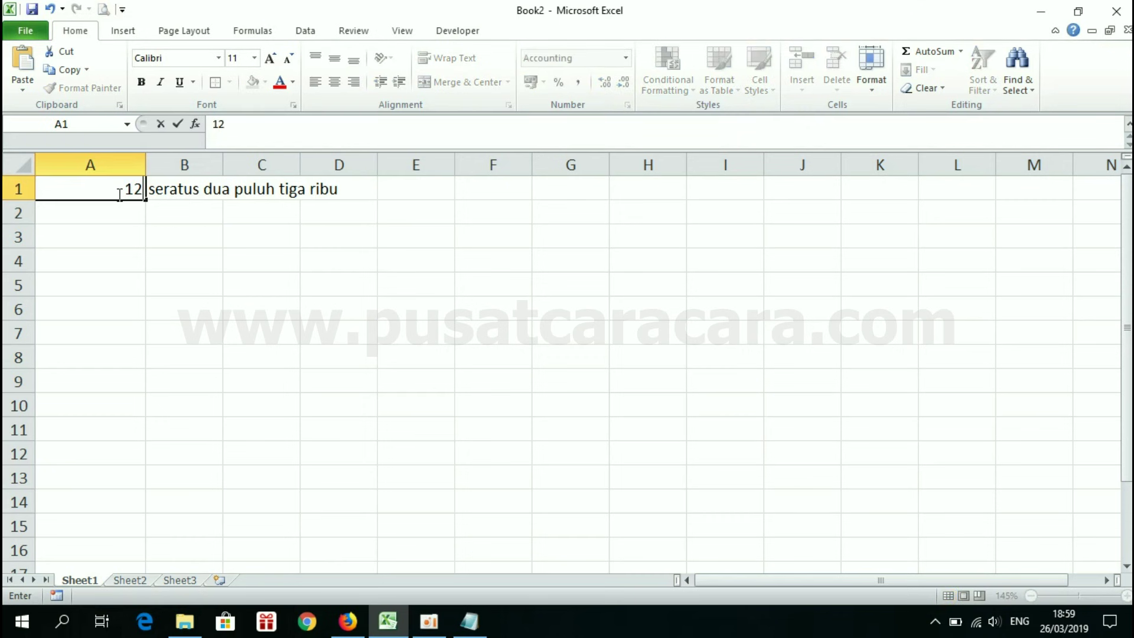
{"action": "type", "text": "50000"}
{"action": "key", "text": "Return"}
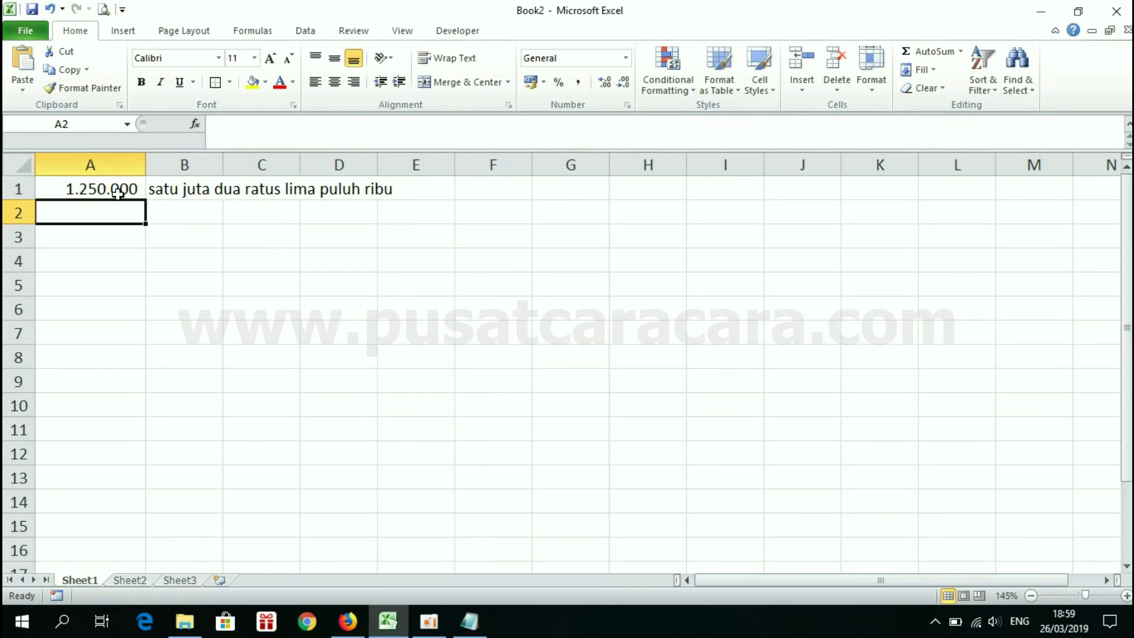
{"action": "left_click", "coordinate": [97, 188]}
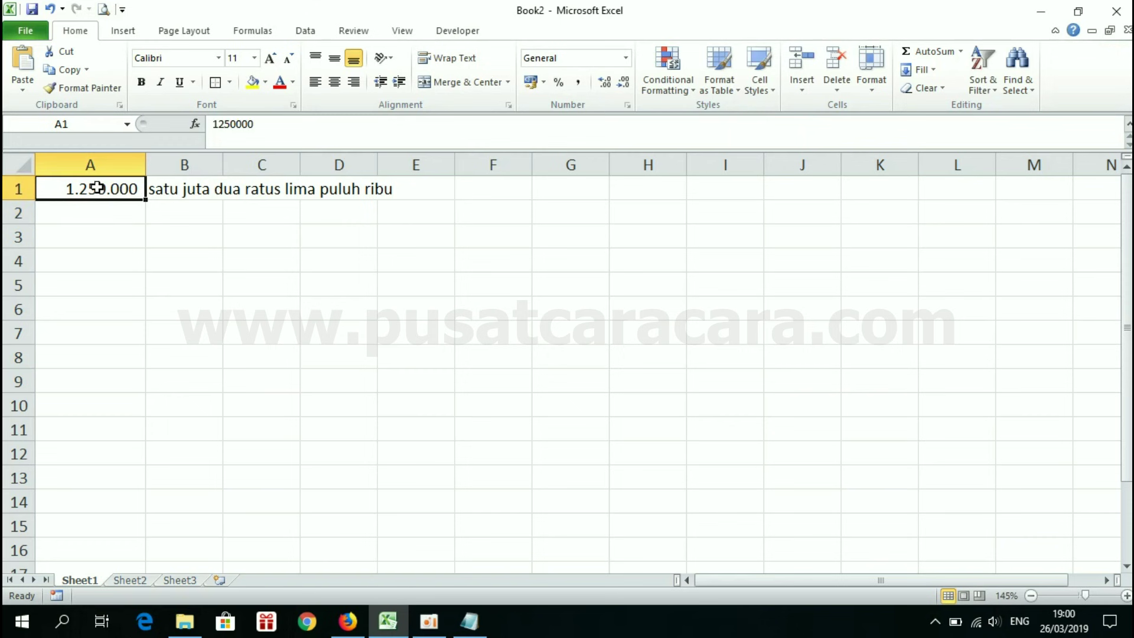
{"action": "type", "text": "56"}
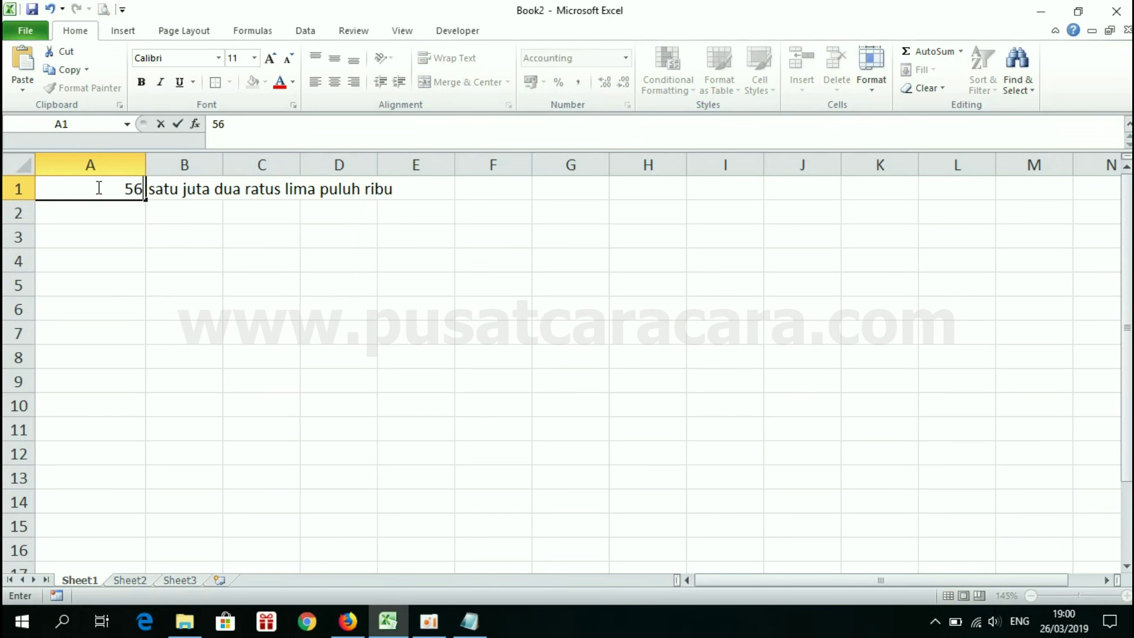
{"action": "type", "text": "7853679"}
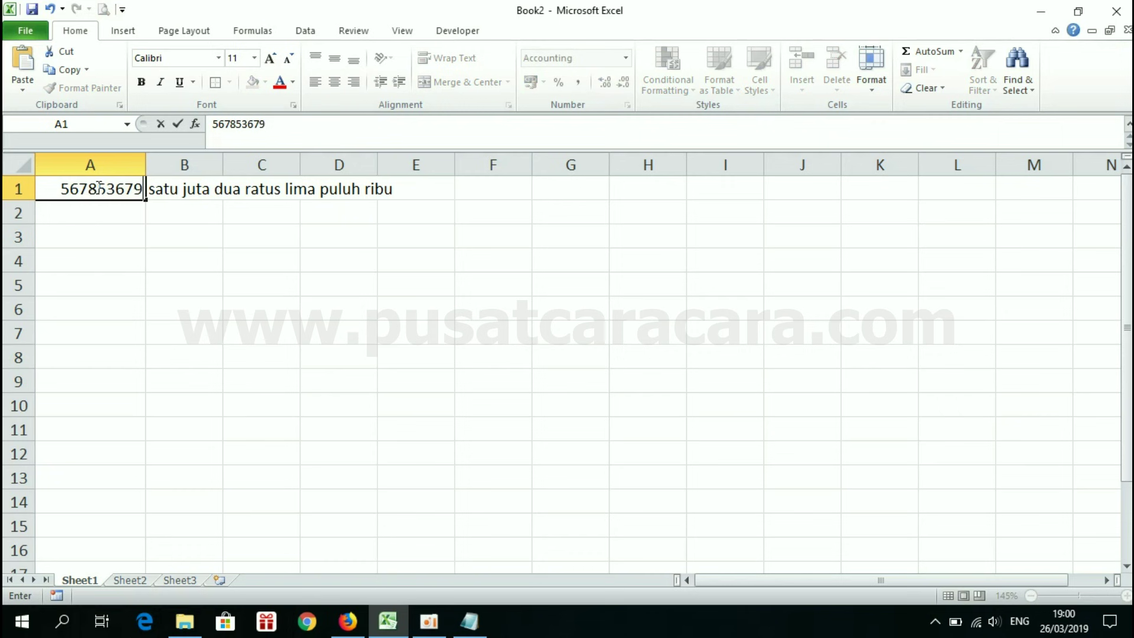
{"action": "key", "text": "Return"}
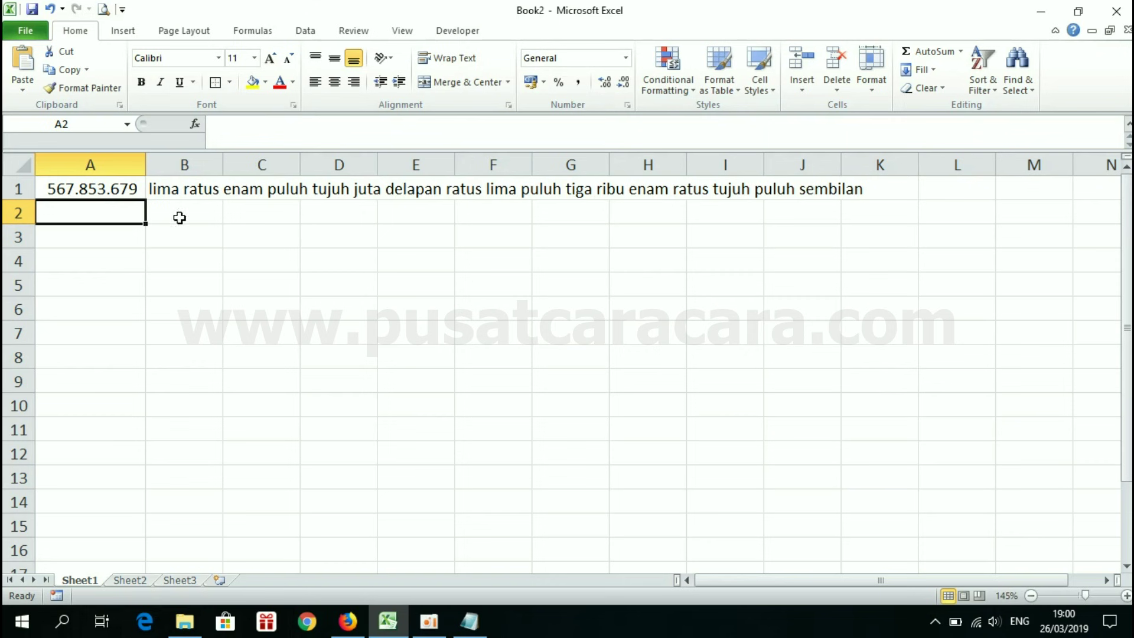
Inspect the A1 references inside B1's formula, leaving it unchanged.
{"action": "left_click", "coordinate": [97, 189]}
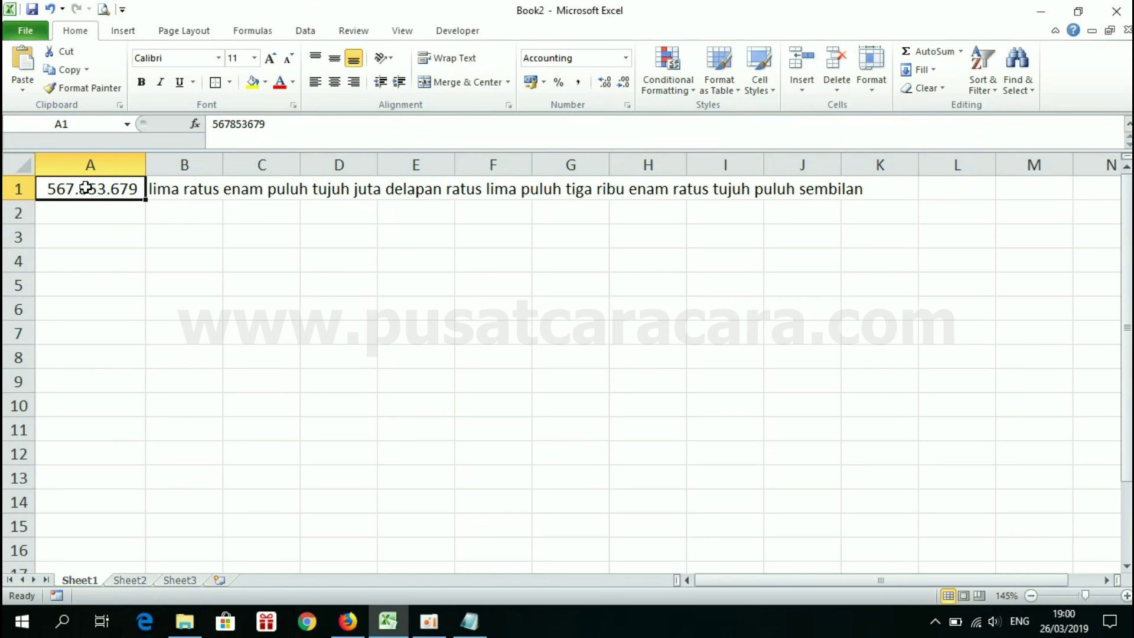
{"action": "double_click", "coordinate": [176, 190]}
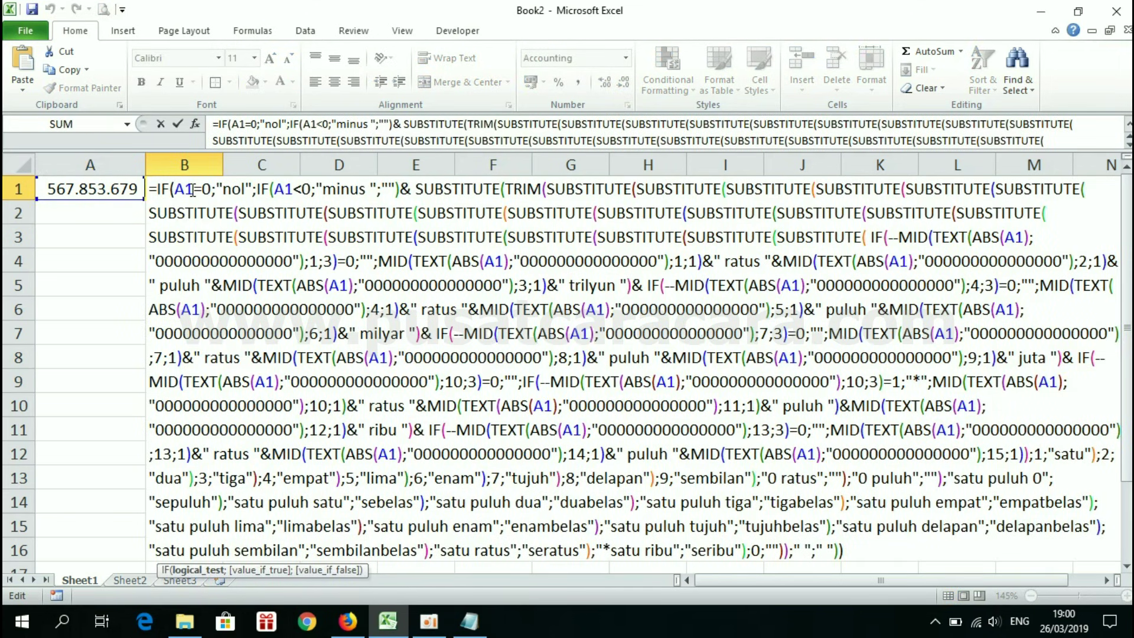
{"action": "left_click_drag", "start_coordinate": [193, 189], "coordinate": [187, 189]}
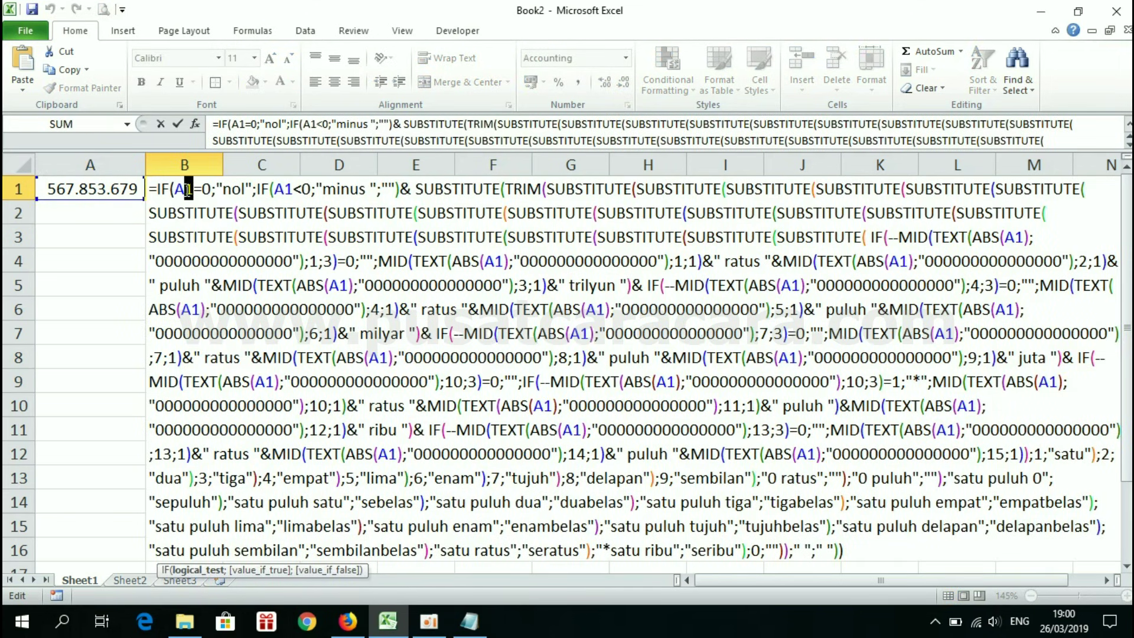
{"action": "double_click", "coordinate": [281, 190]}
{"action": "left_click", "coordinate": [185, 189]}
{"action": "key", "text": "ctrl+Return"}
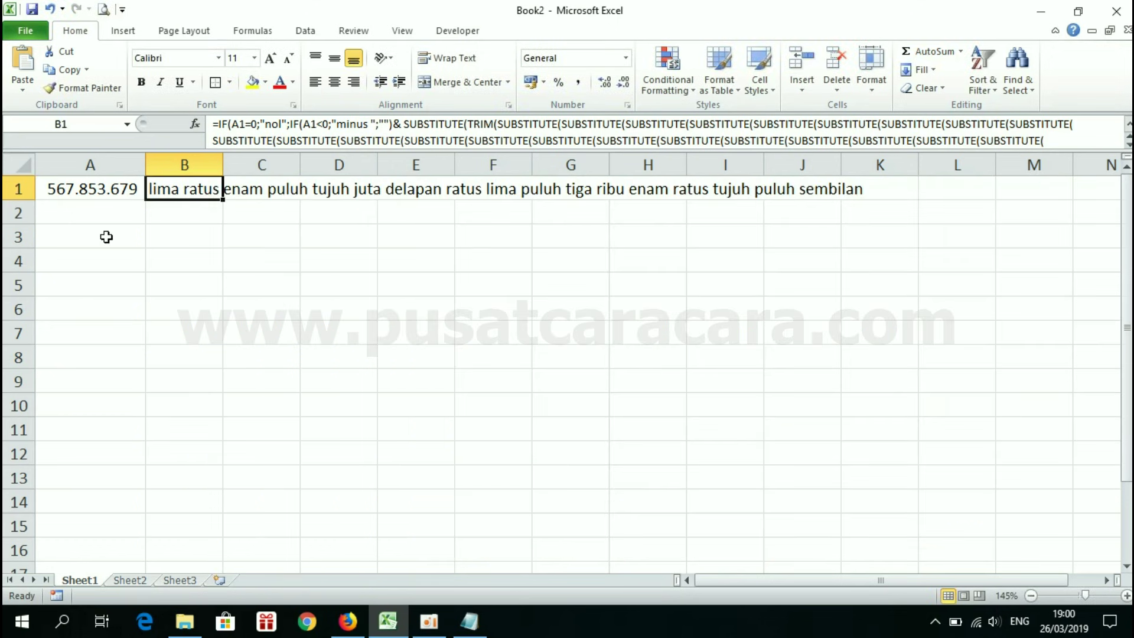
{"action": "left_click", "coordinate": [288, 427]}
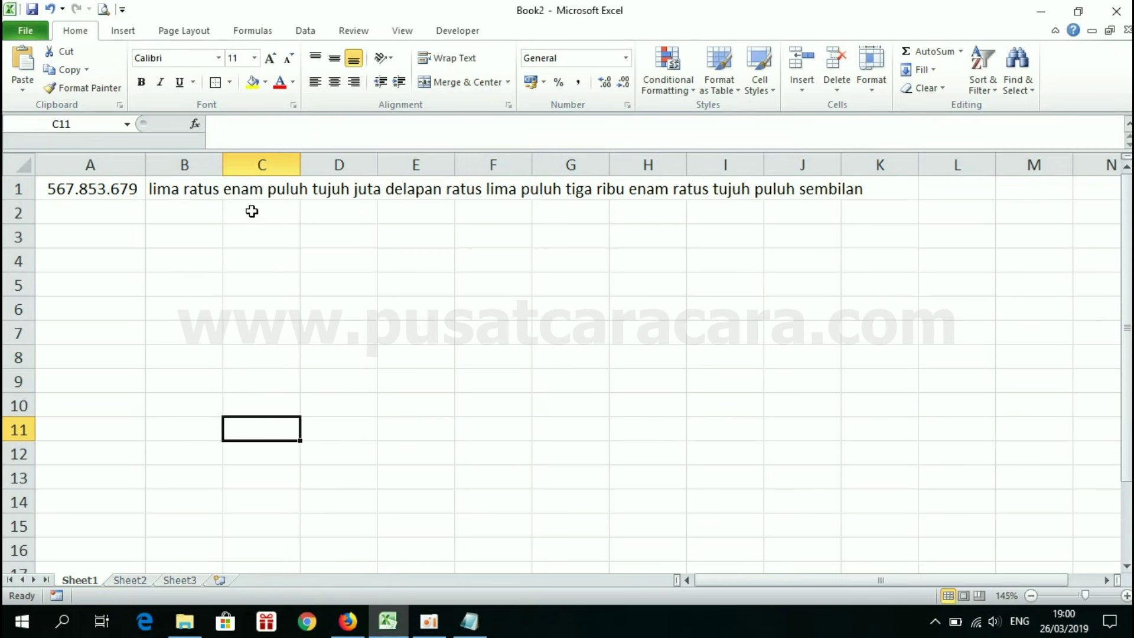
Enter 1248700 in C11, show it as 1.248.700 with Comma Style, and widen column C.
{"action": "key", "text": "F2"}
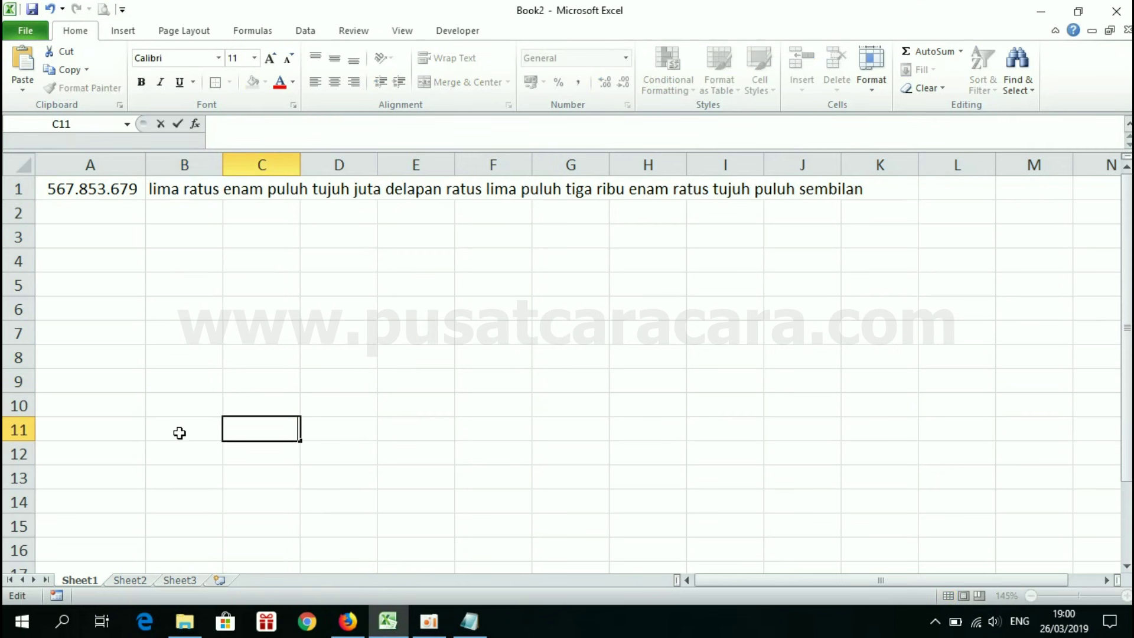
{"action": "type", "text": "12"}
{"action": "type", "text": "48700"}
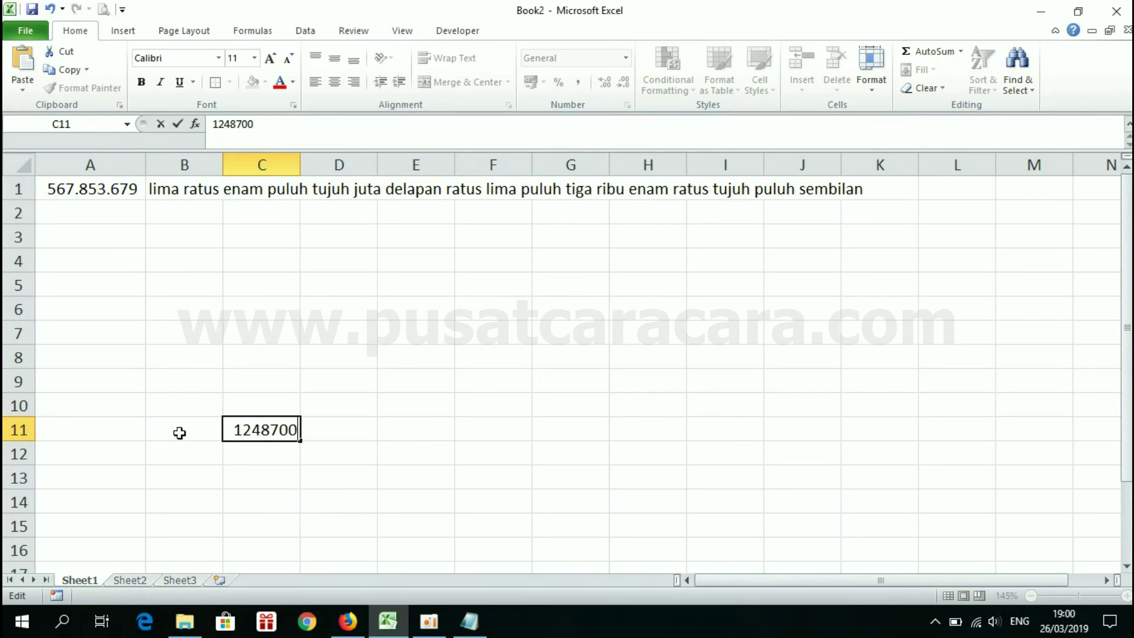
{"action": "key", "text": "Return"}
{"action": "left_click", "coordinate": [246, 433]}
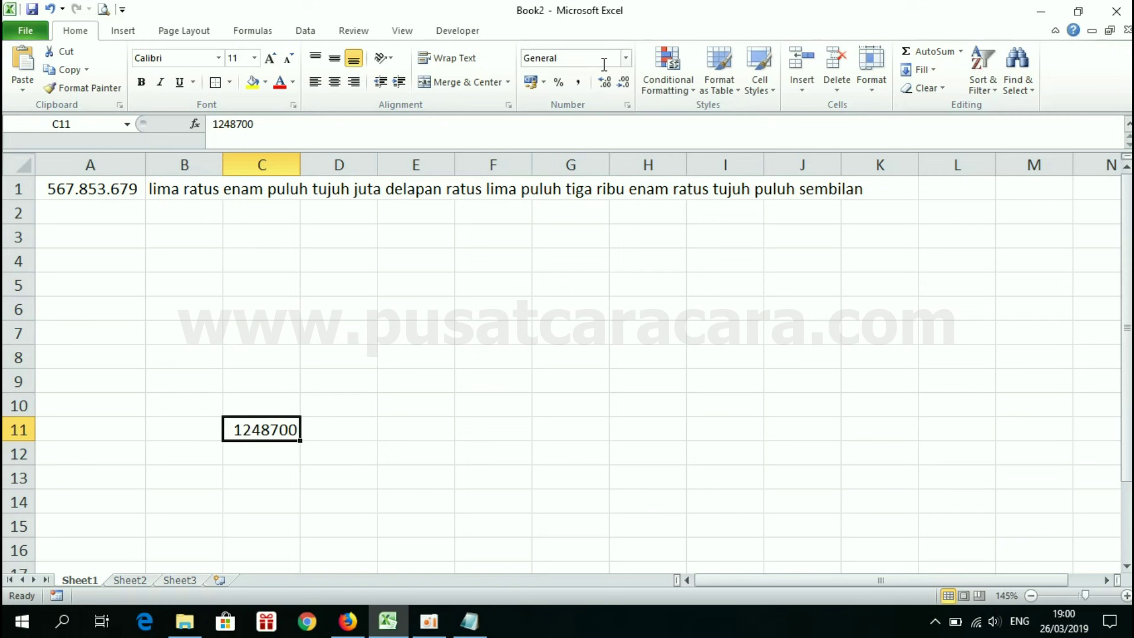
{"action": "left_click", "coordinate": [578, 81]}
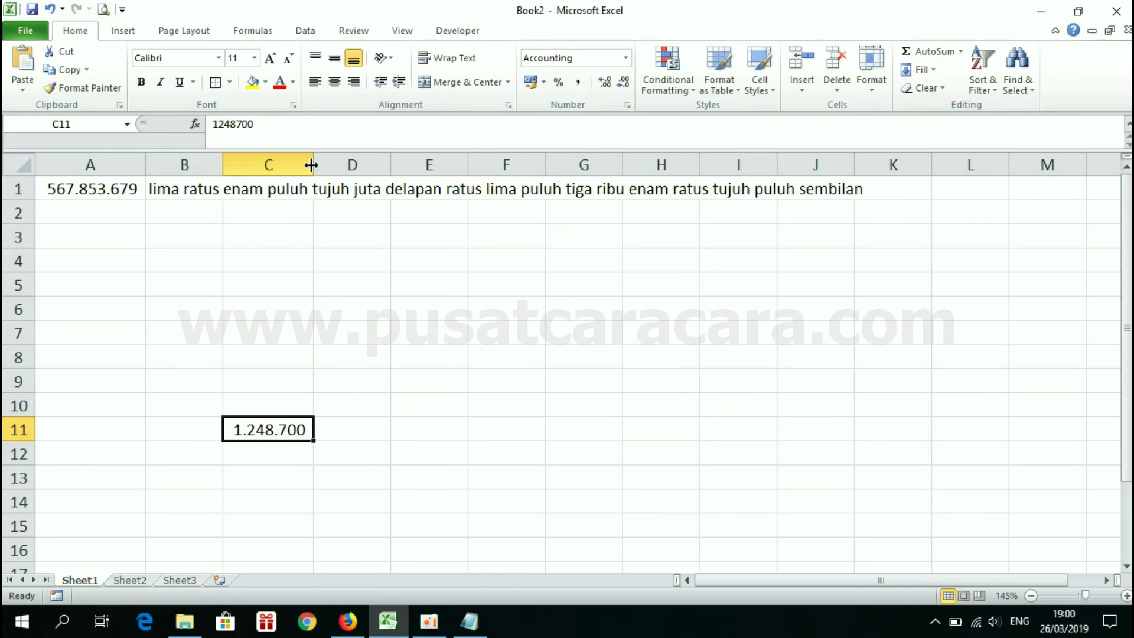
{"action": "left_click_drag", "start_coordinate": [313, 165], "coordinate": [325, 167]}
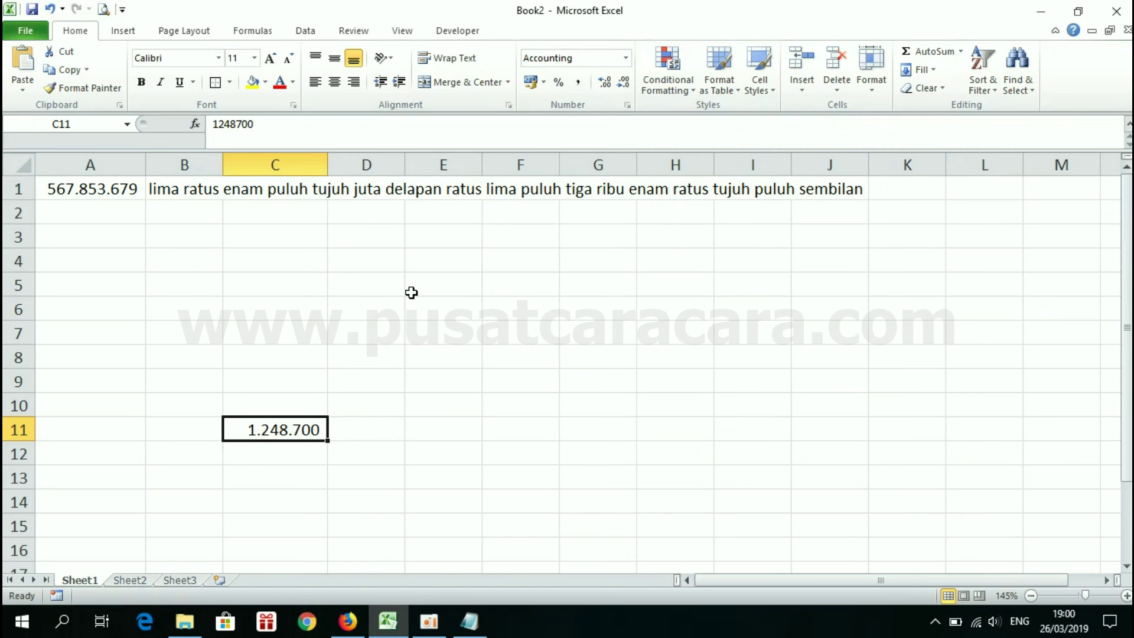
{"action": "left_click", "coordinate": [260, 456]}
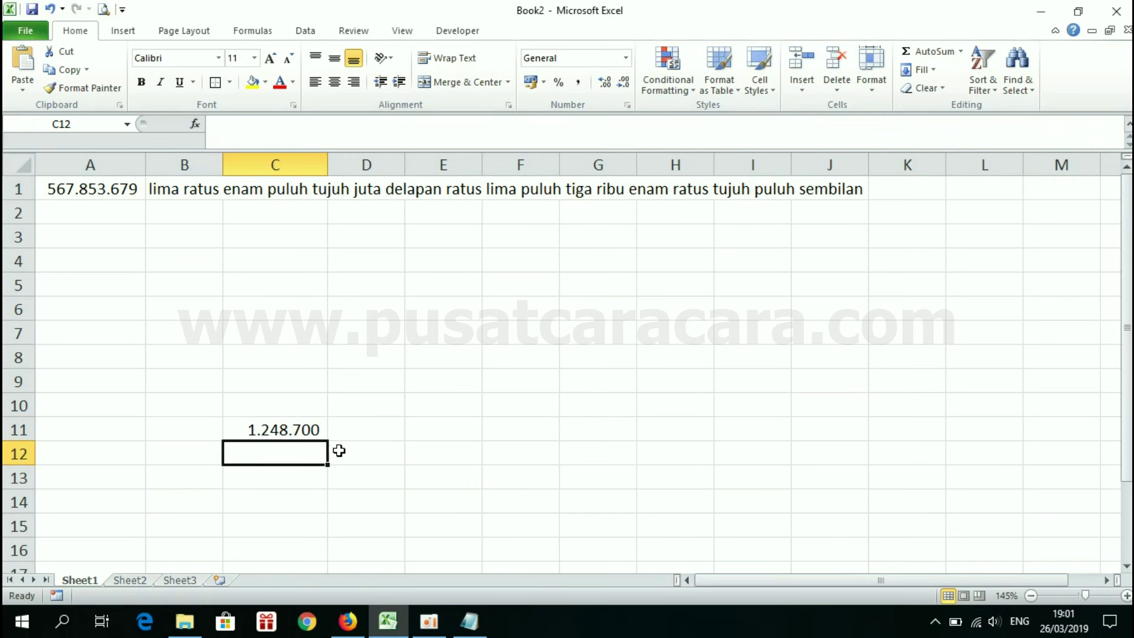
Bring the Rumus Terbilang formula forward in Notepad and locate its first A1 reference.
{"action": "left_click", "coordinate": [468, 624]}
{"action": "left_click", "coordinate": [342, 322]}
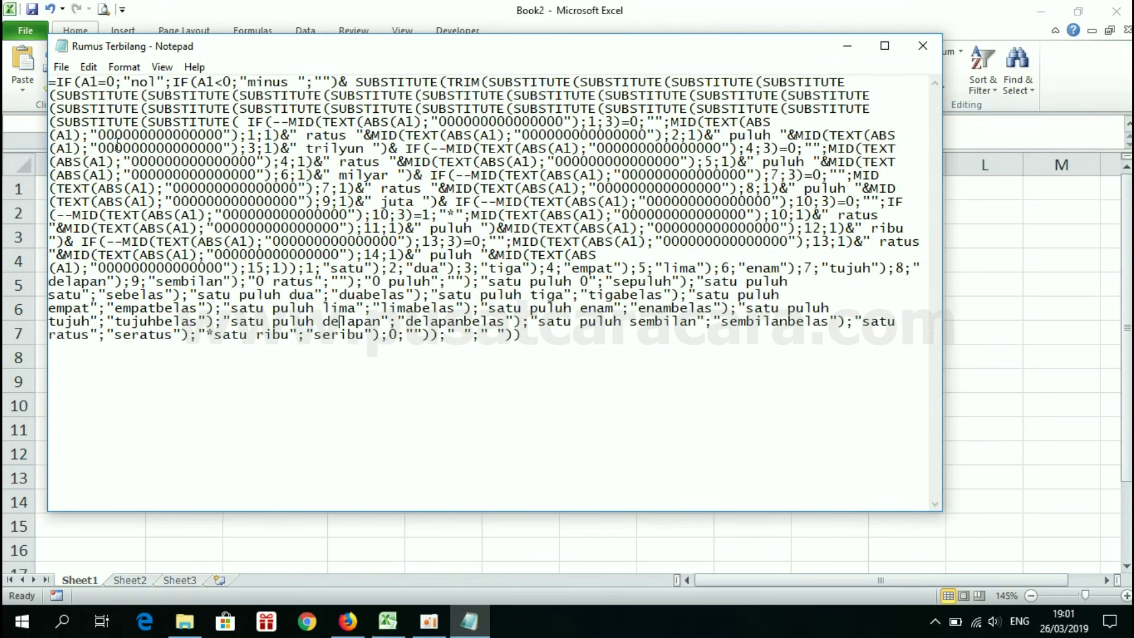
{"action": "double_click", "coordinate": [96, 82]}
{"action": "key", "text": "alt+Tab"}
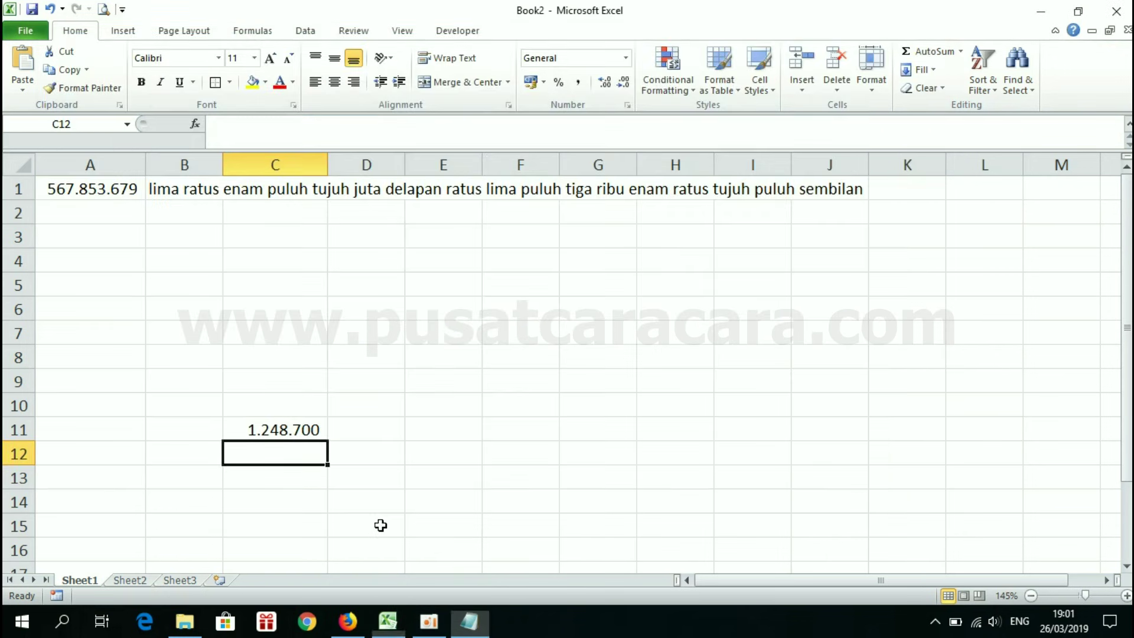
{"action": "left_click", "coordinate": [267, 427]}
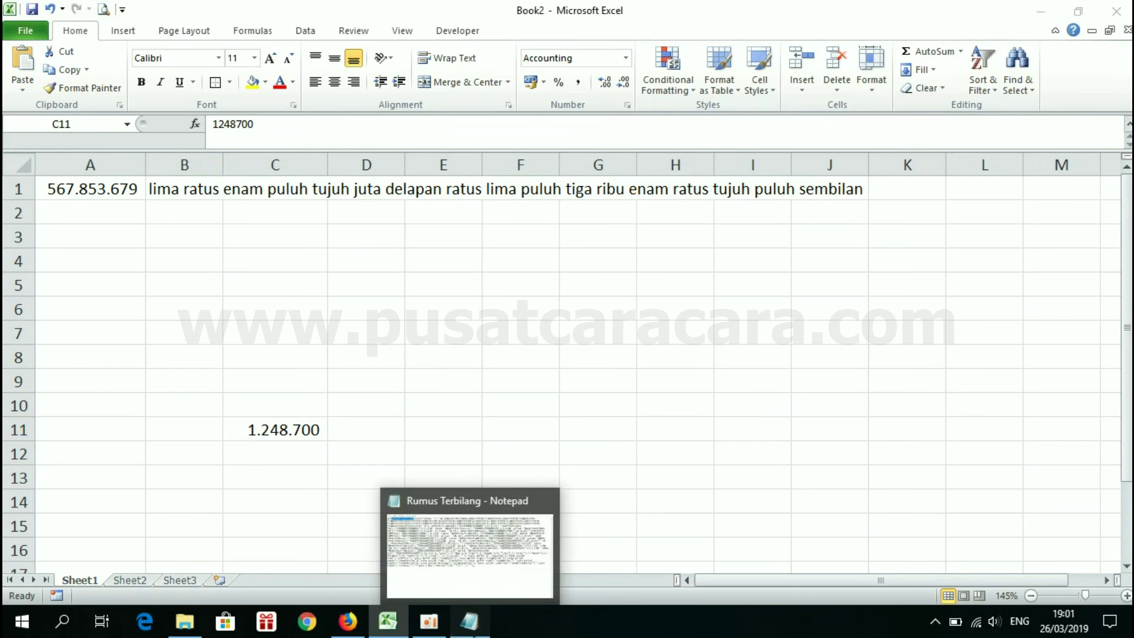
{"action": "left_click", "coordinate": [469, 621]}
{"action": "left_click", "coordinate": [182, 146]}
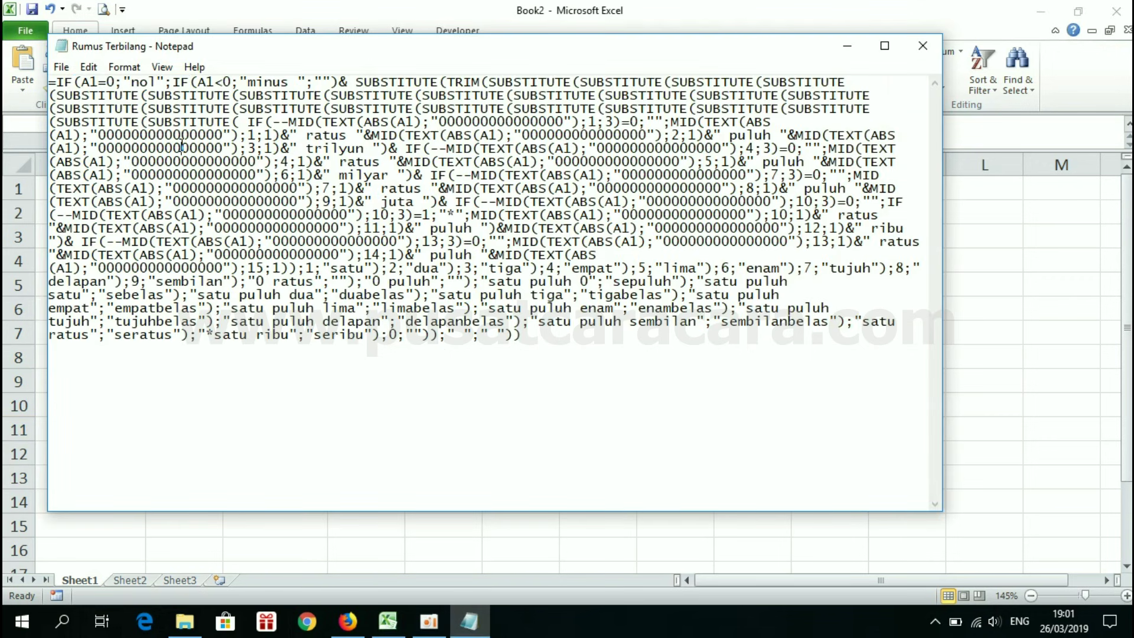
{"action": "double_click", "coordinate": [98, 81]}
{"action": "left_click", "coordinate": [355, 159]}
Replace All A1 with C11 in the Rumus Terbilang formula, then select all the text.
{"action": "key", "text": "ctrl+h"}
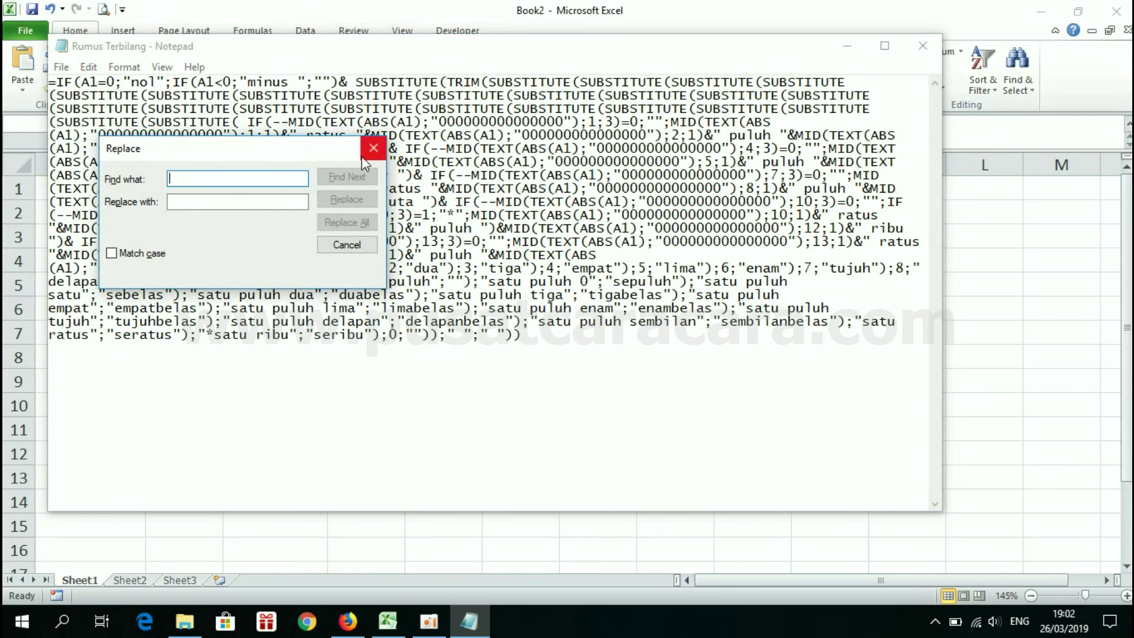
{"action": "left_click", "coordinate": [363, 155]}
{"action": "left_click", "coordinate": [87, 68]}
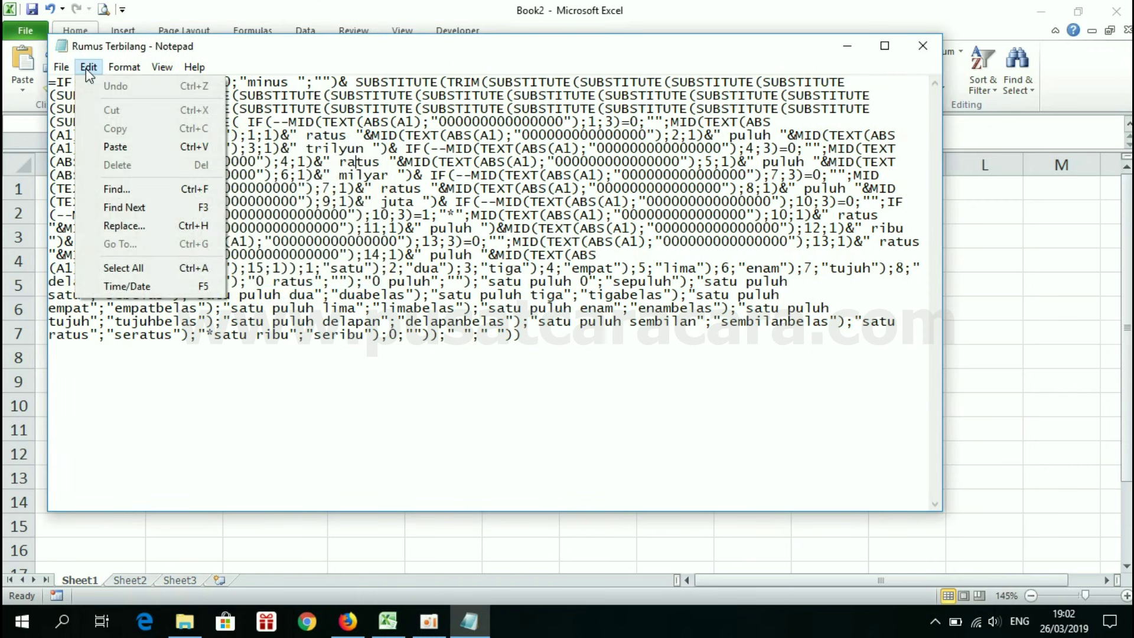
{"action": "left_click", "coordinate": [171, 224]}
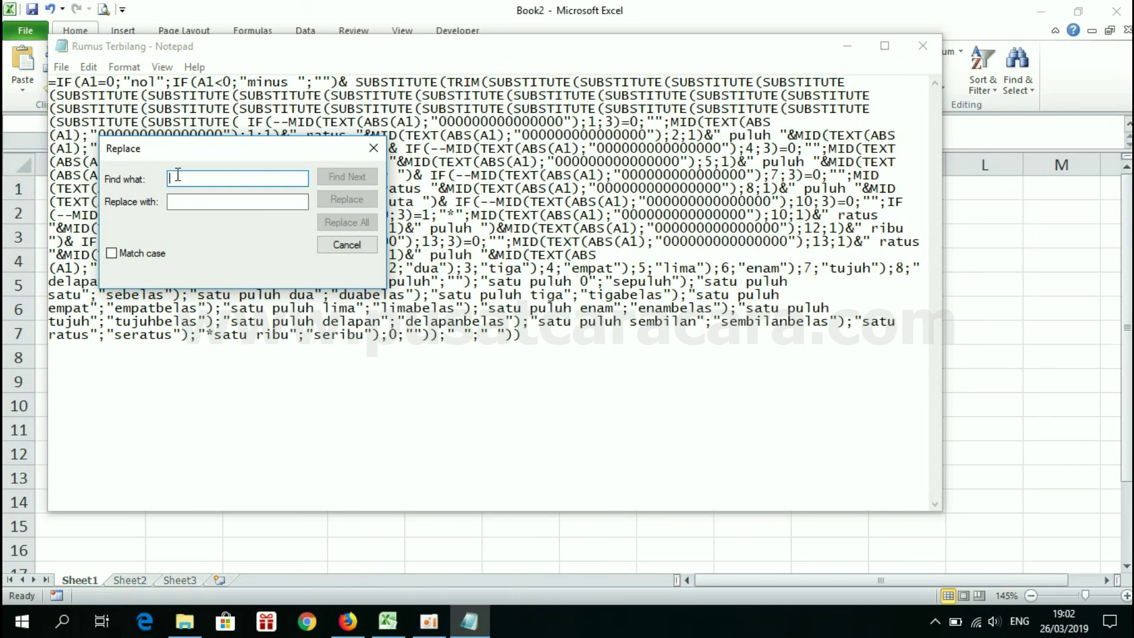
{"action": "type", "text": "A1"}
{"action": "left_click", "coordinate": [225, 201]}
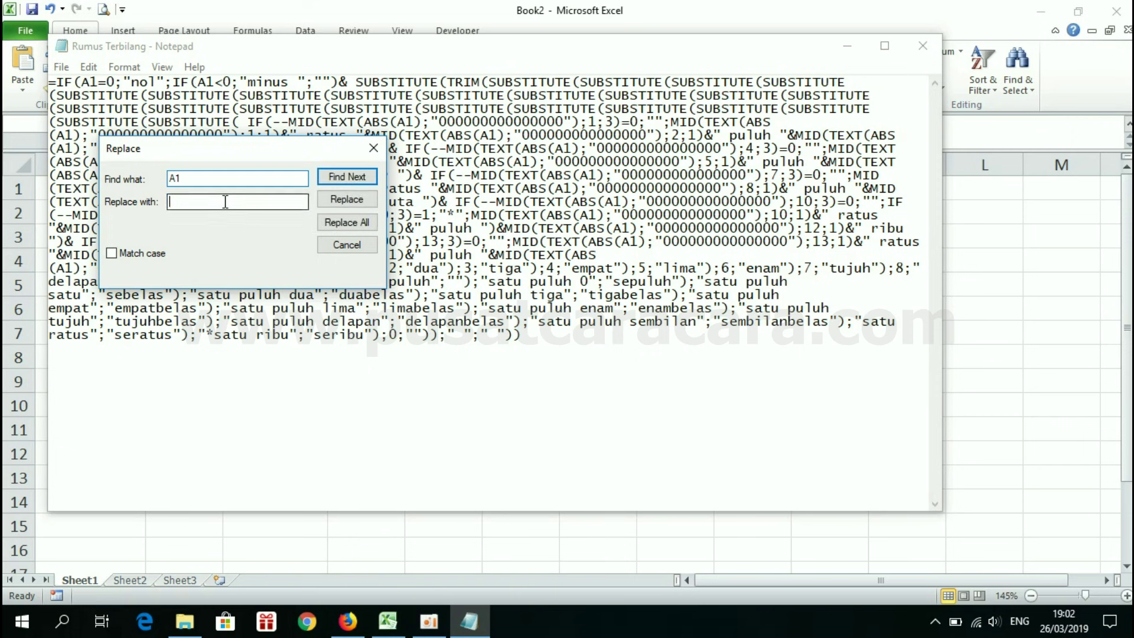
{"action": "type", "text": "C11"}
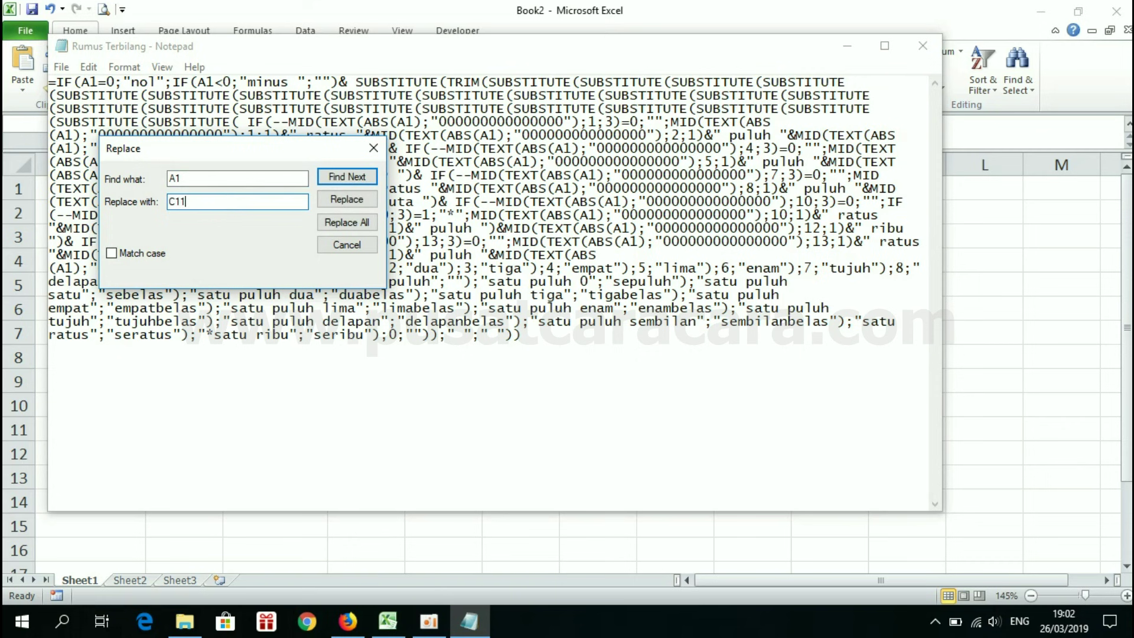
{"action": "left_click", "coordinate": [202, 179]}
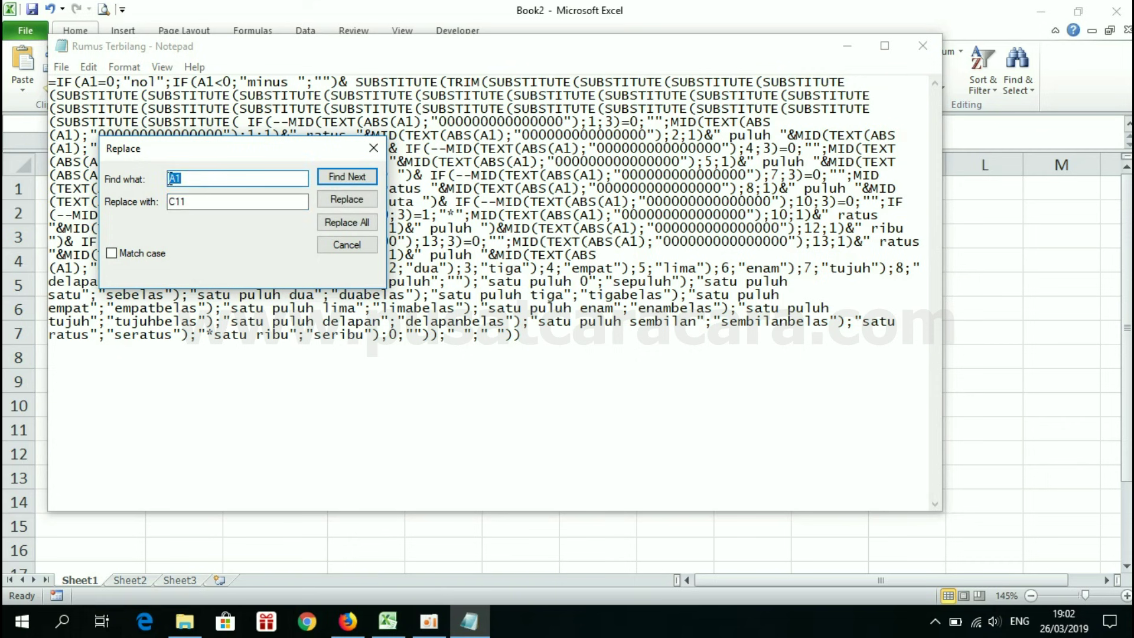
{"action": "left_click", "coordinate": [202, 203]}
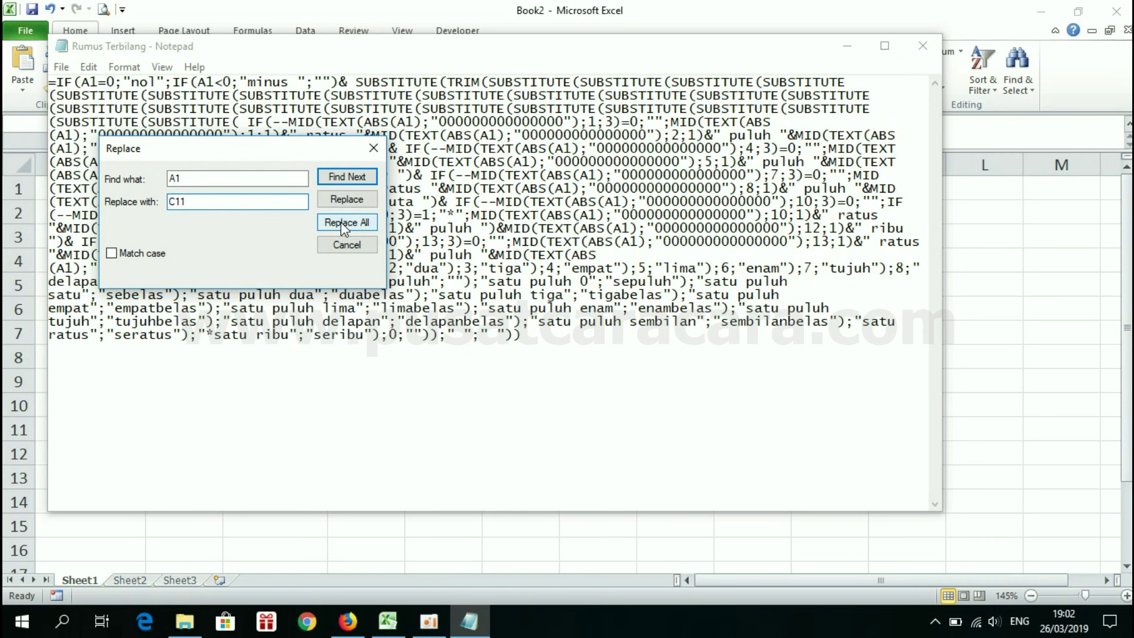
{"action": "left_click", "coordinate": [344, 224]}
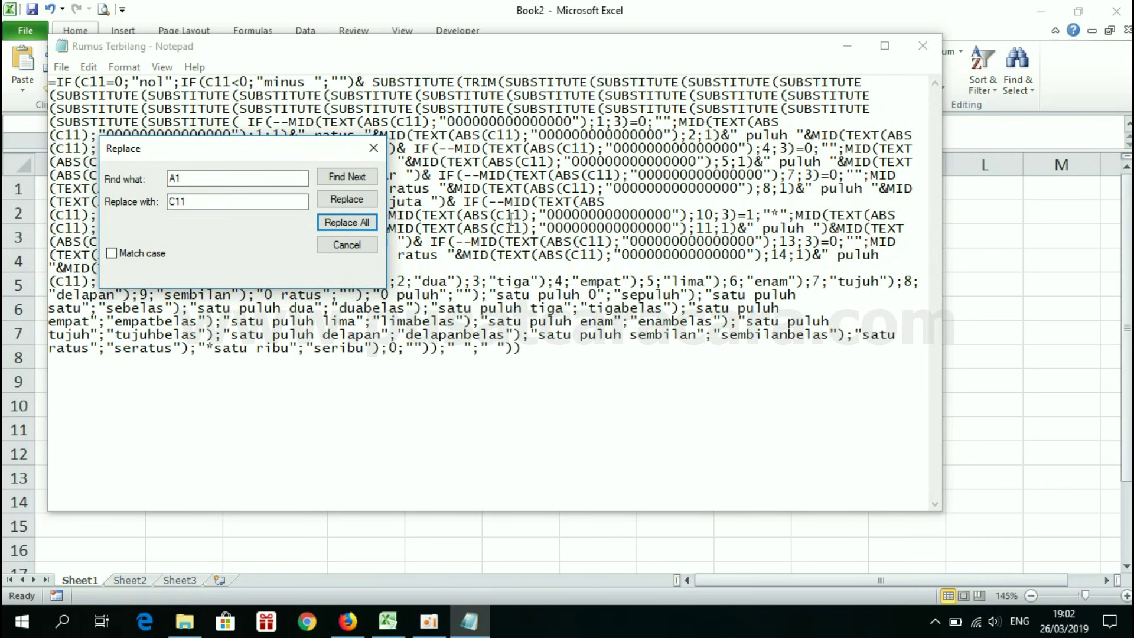
{"action": "left_click", "coordinate": [374, 148]}
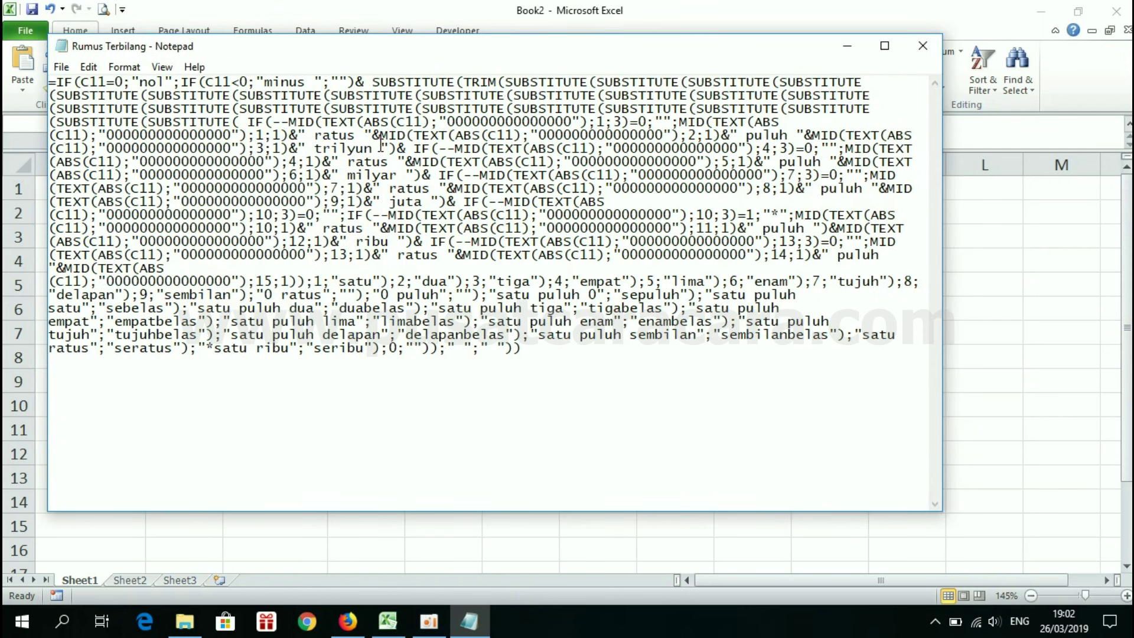
{"action": "key", "text": "ctrl+a"}
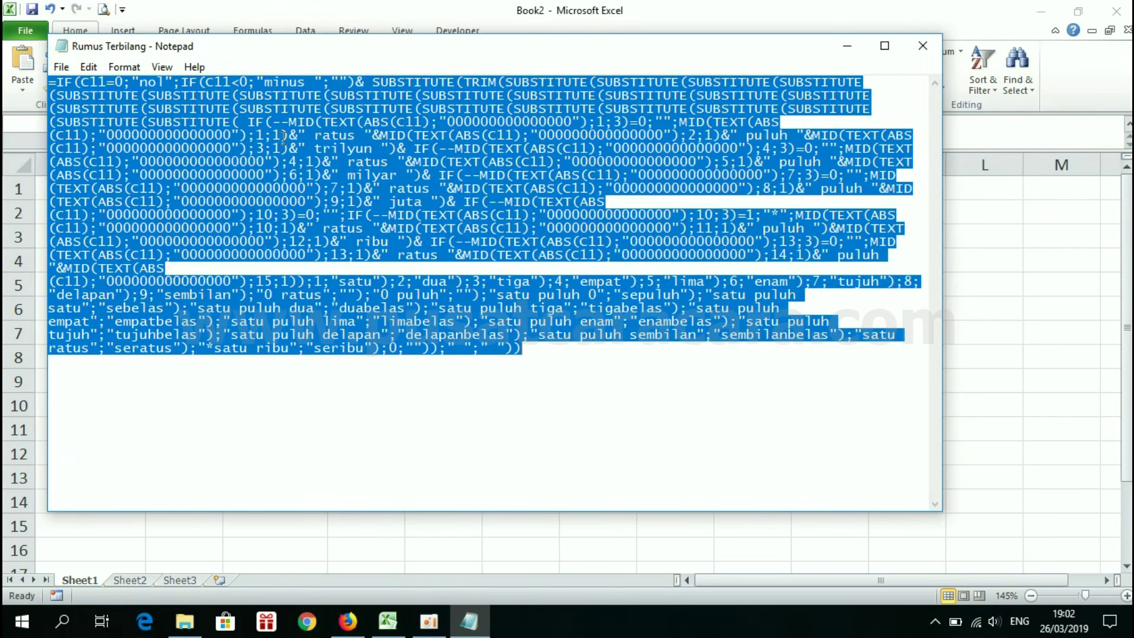
Copy the C11-based formula into C12 so it spells out 1.248.700 in Indonesian words.
{"action": "right_click", "coordinate": [284, 138]}
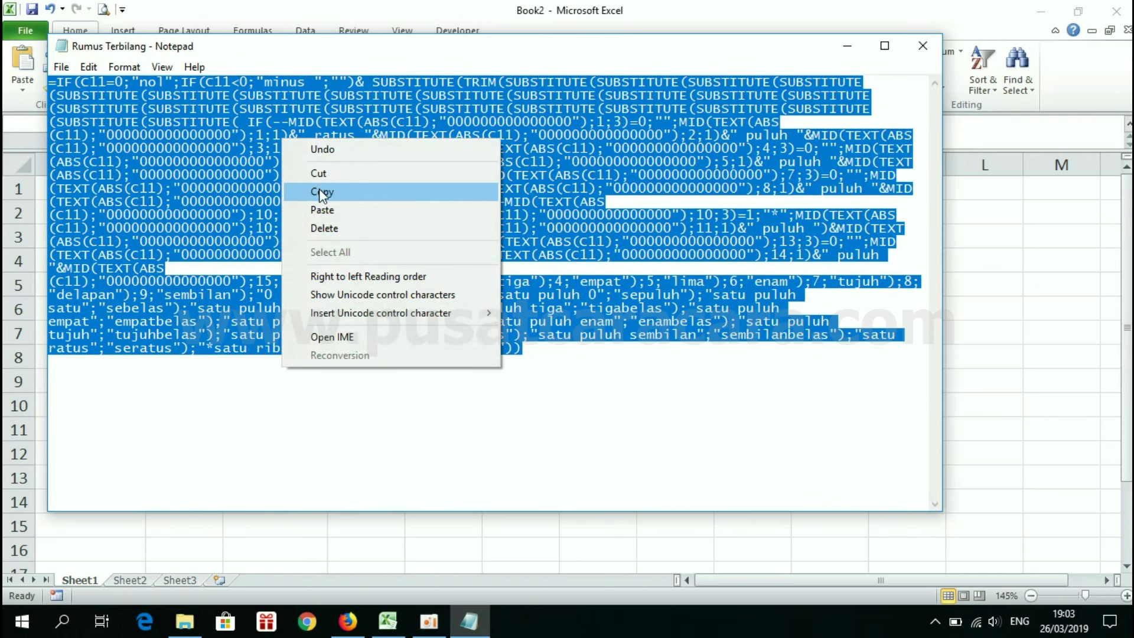
{"action": "left_click", "coordinate": [322, 192]}
{"action": "key", "text": "alt+Tab"}
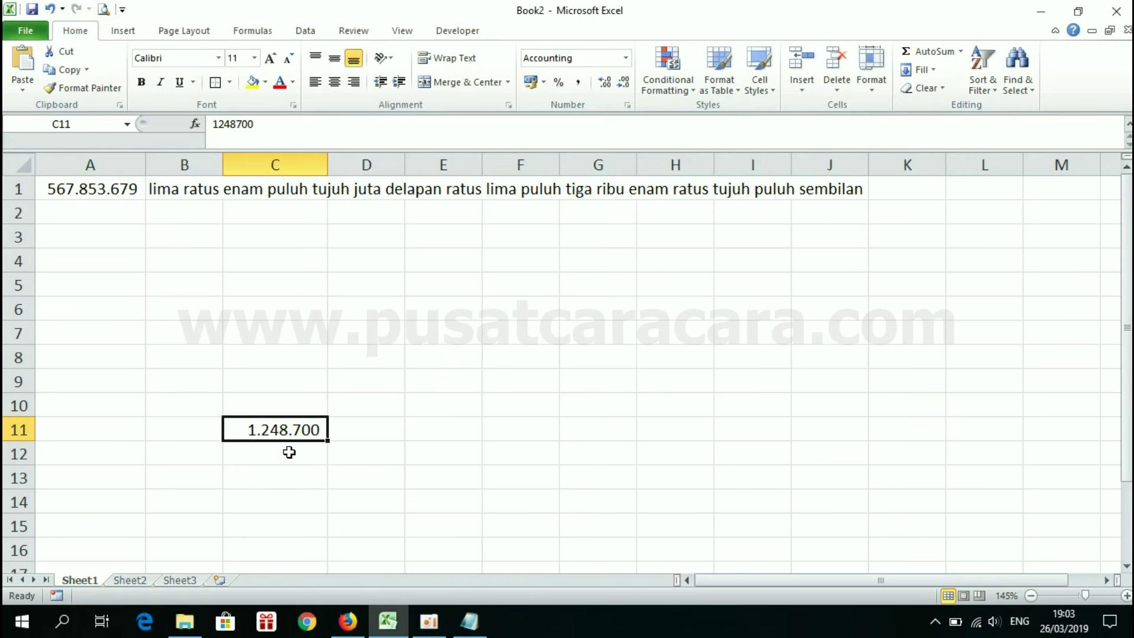
{"action": "double_click", "coordinate": [289, 452]}
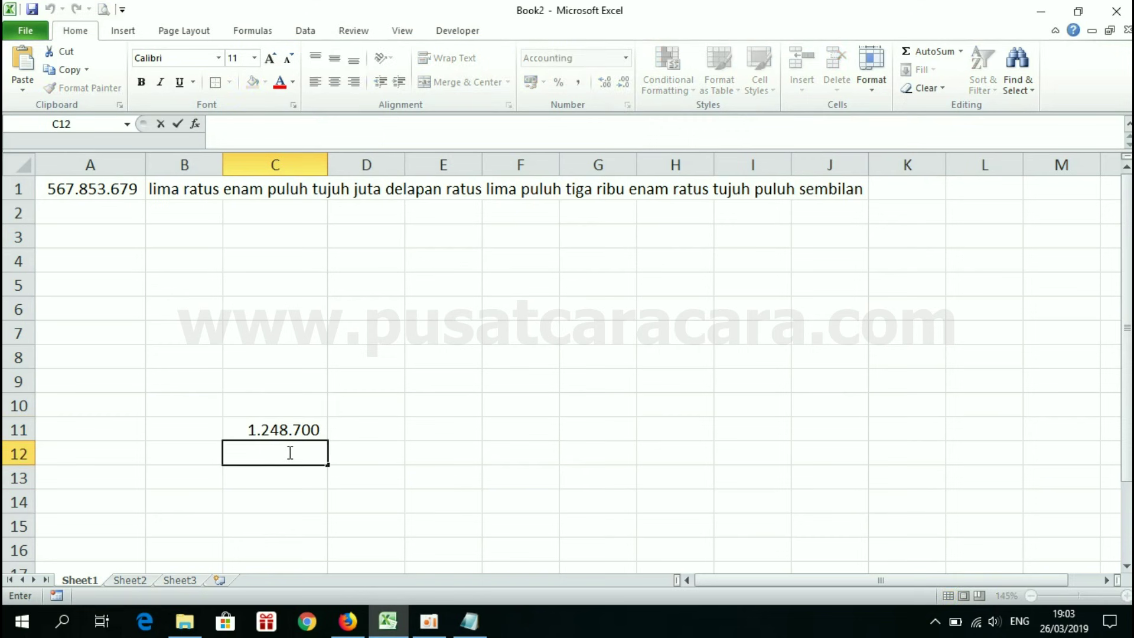
{"action": "key", "text": "ctrl+v"}
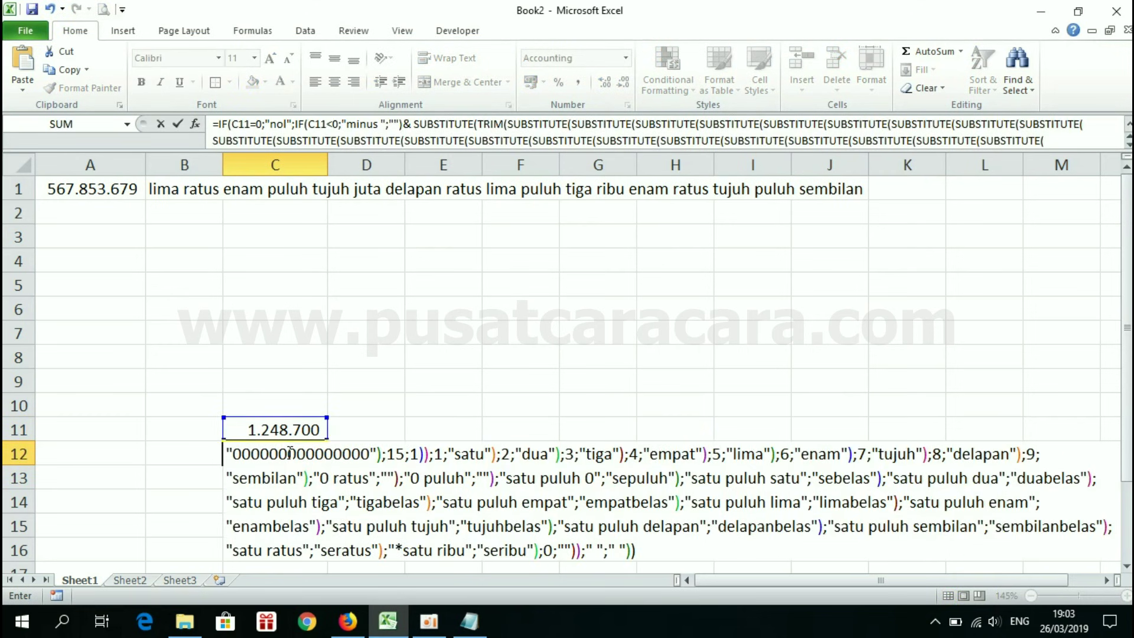
{"action": "key", "text": "Return"}
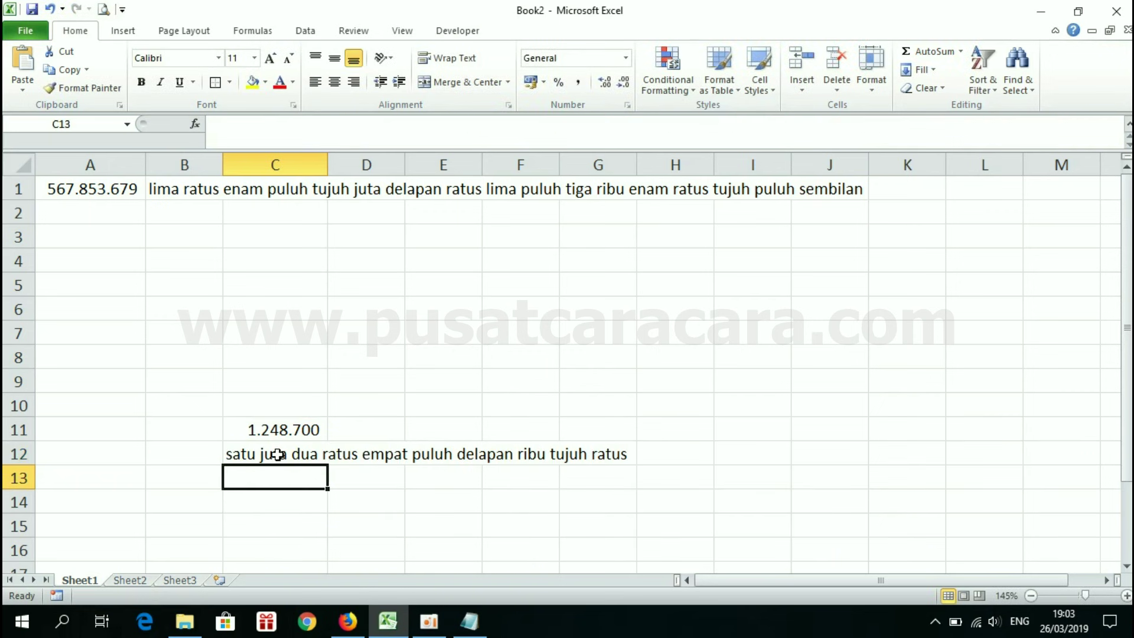
{"action": "left_click", "coordinate": [279, 452]}
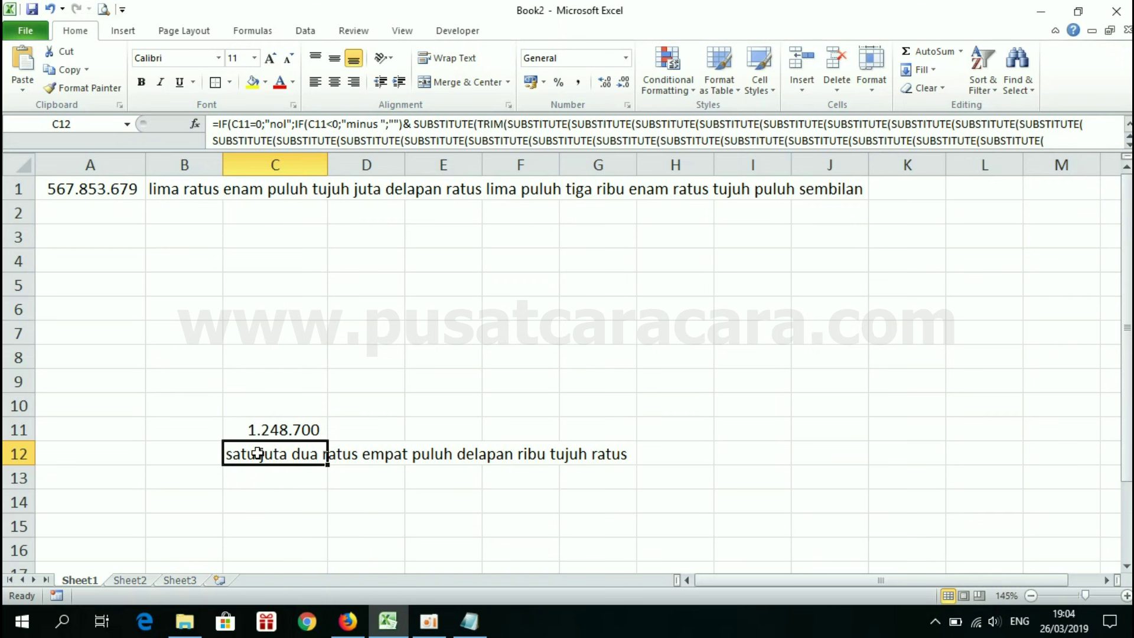
Insert PROPER( right after the equals sign in C12's formula.
{"action": "left_click", "coordinate": [219, 124]}
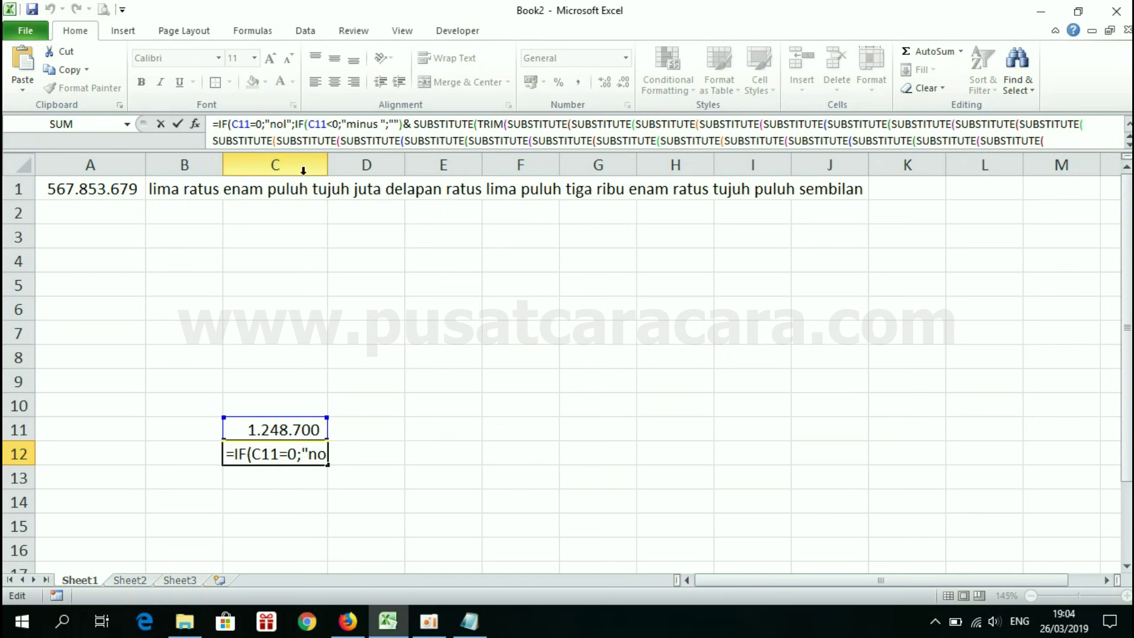
{"action": "type", "text": "P"}
{"action": "key", "text": "BackSpace"}
{"action": "type", "text": "PROPER"}
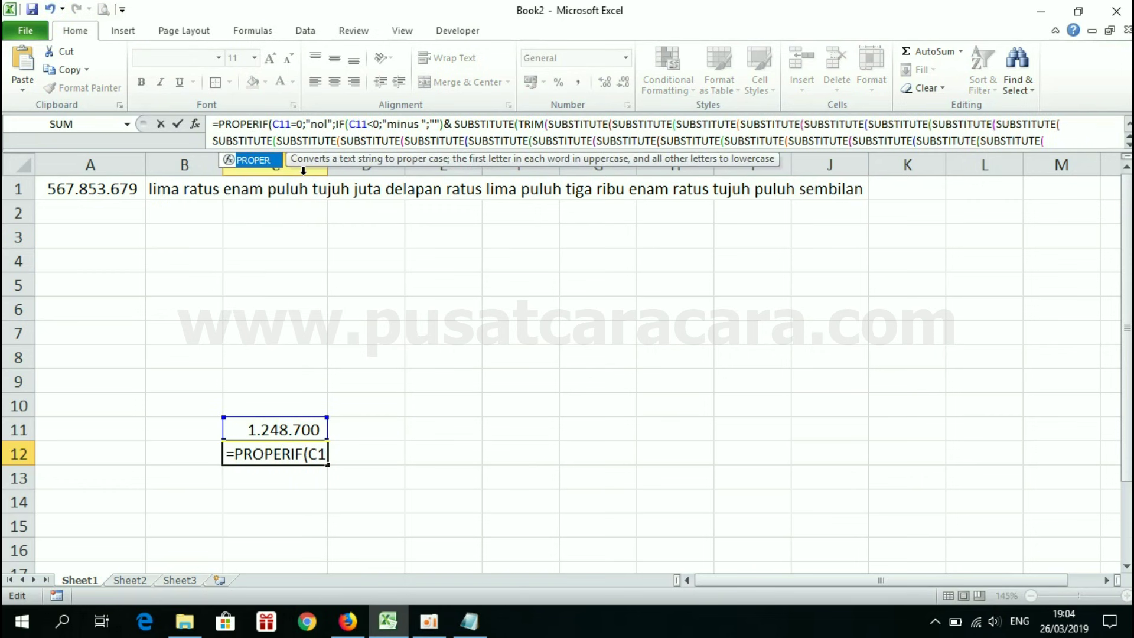
{"action": "type", "text": "("}
{"action": "left_click", "coordinate": [264, 127]}
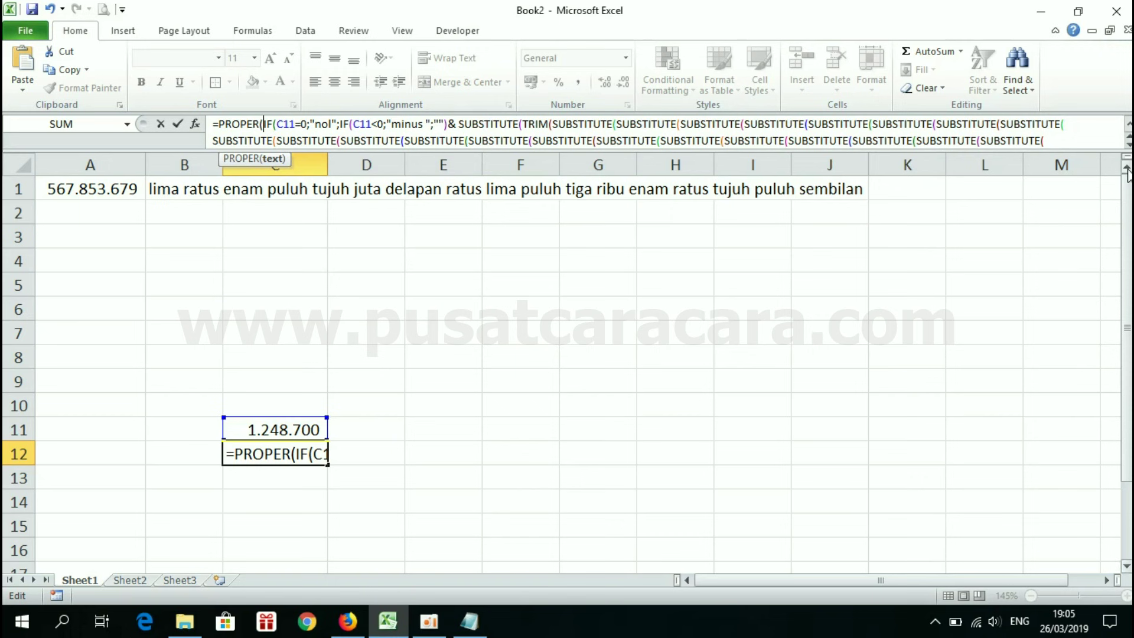
Add the closing parenthesis to finish the PROPER wrap, then bring up the Sheet2 invoice.
{"action": "left_click", "coordinate": [1127, 124]}
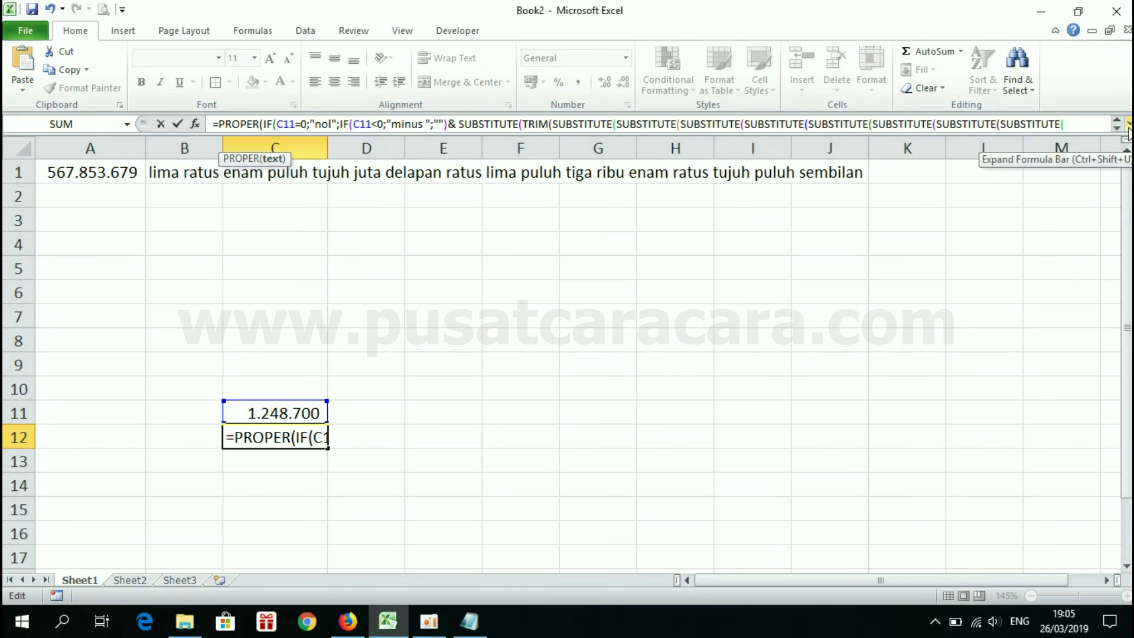
{"action": "left_click", "coordinate": [1128, 126]}
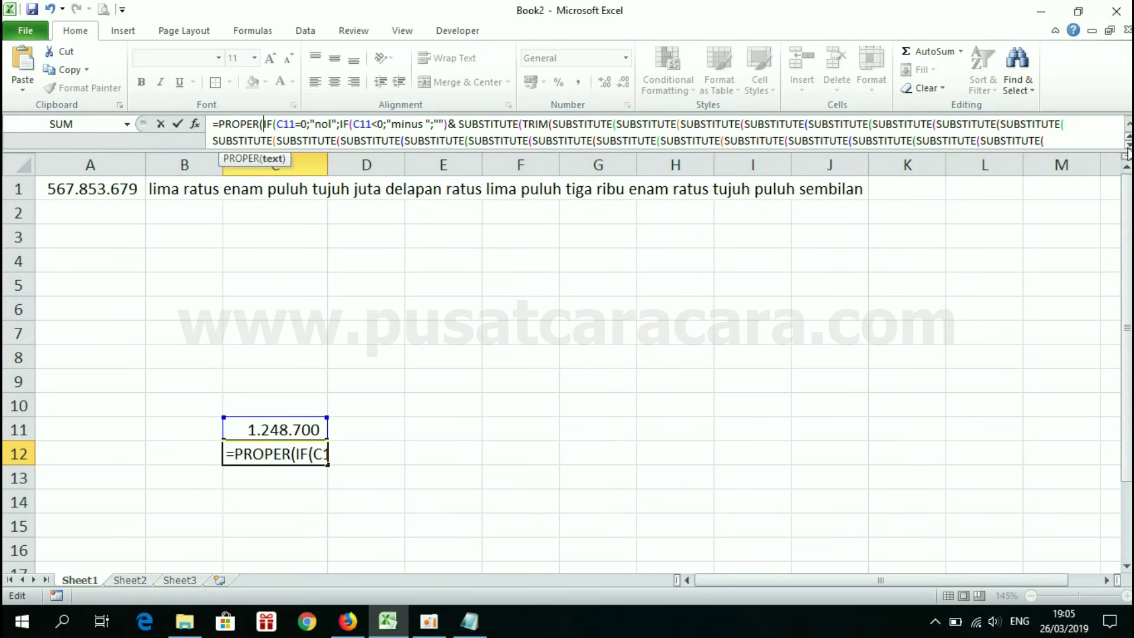
{"action": "scroll", "coordinate": [1128, 152], "scroll_direction": "down", "scroll_amount": 2}
{"action": "scroll", "coordinate": [1128, 152], "scroll_direction": "down", "scroll_amount": 2}
{"action": "scroll", "coordinate": [1128, 152], "scroll_direction": "down", "scroll_amount": 2}
{"action": "scroll", "coordinate": [1128, 153], "scroll_direction": "down", "scroll_amount": 2}
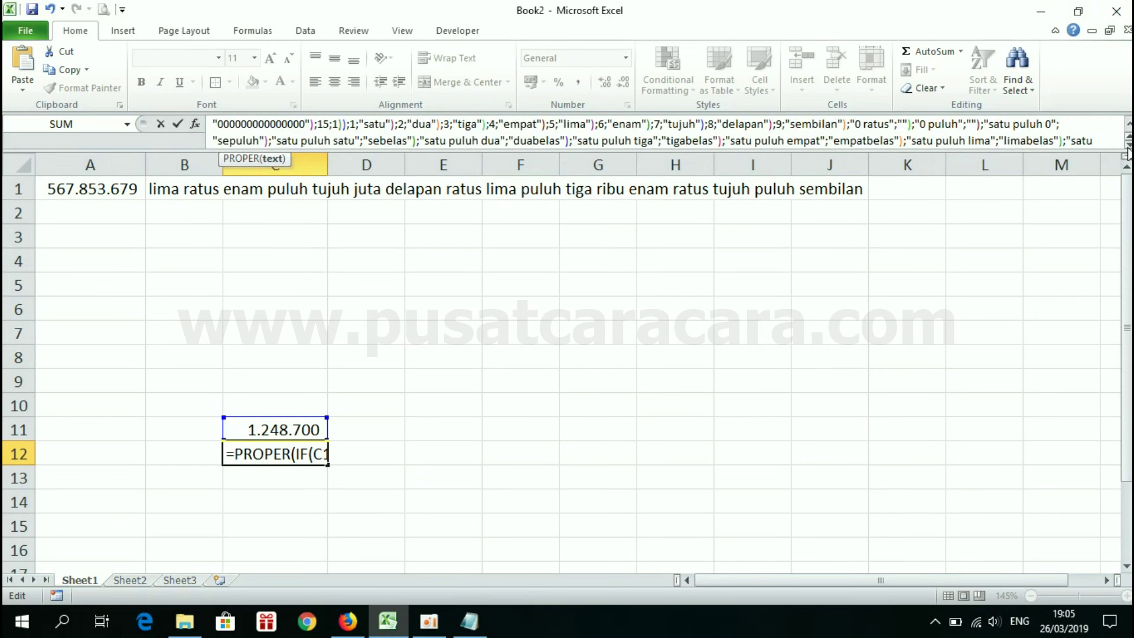
{"action": "scroll", "coordinate": [1128, 152], "scroll_direction": "down", "scroll_amount": 2}
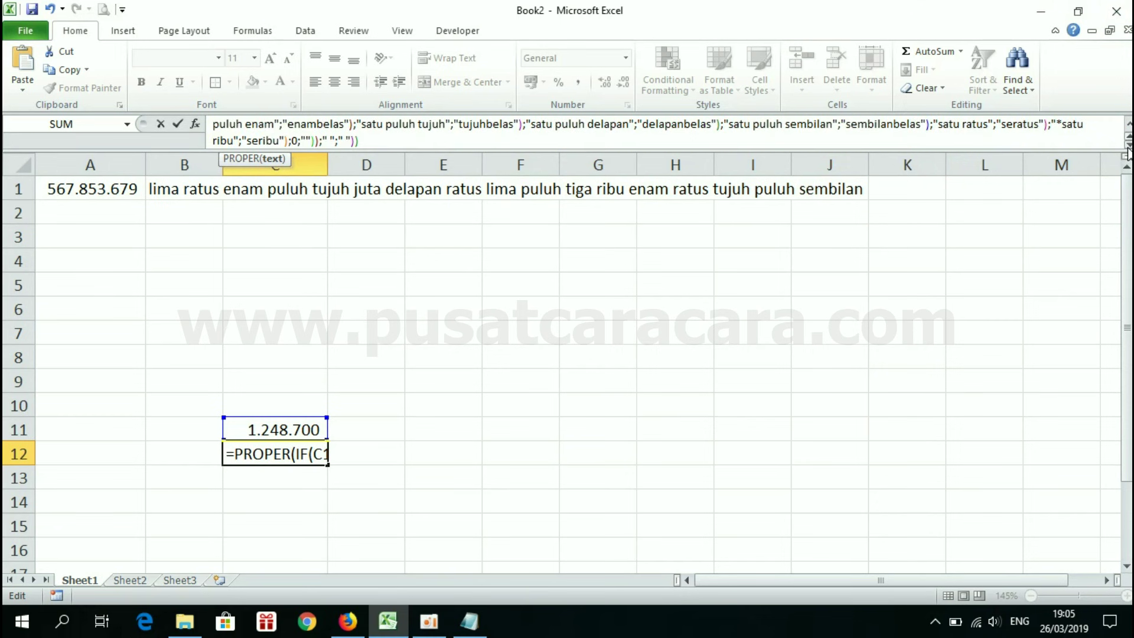
{"action": "left_click", "coordinate": [372, 140]}
{"action": "type", "text": ")"}
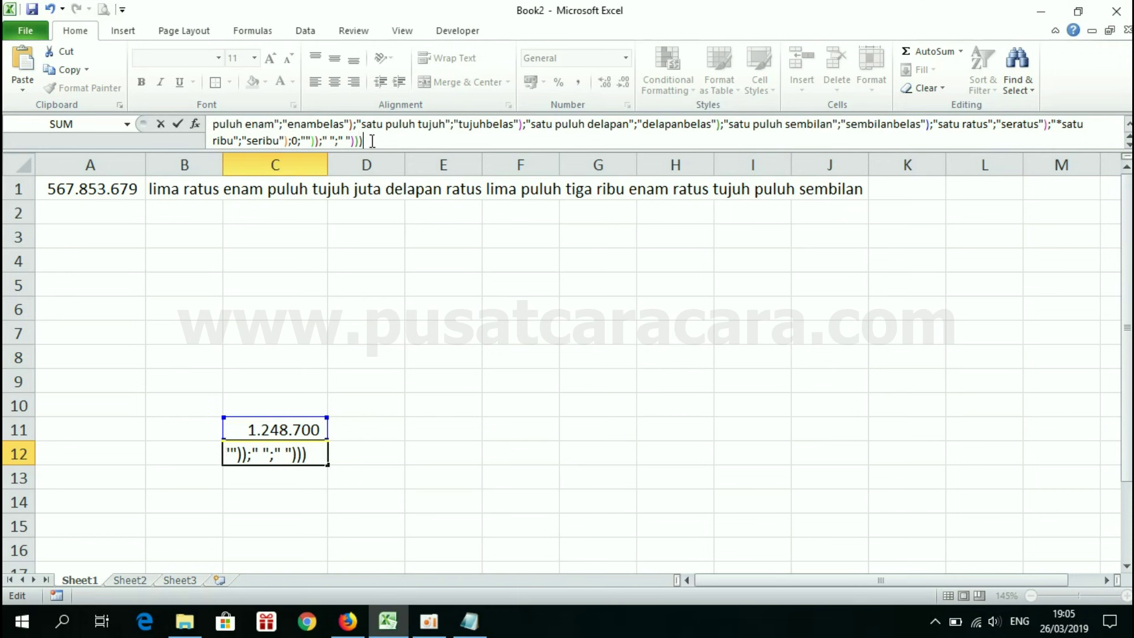
{"action": "key", "text": "Return"}
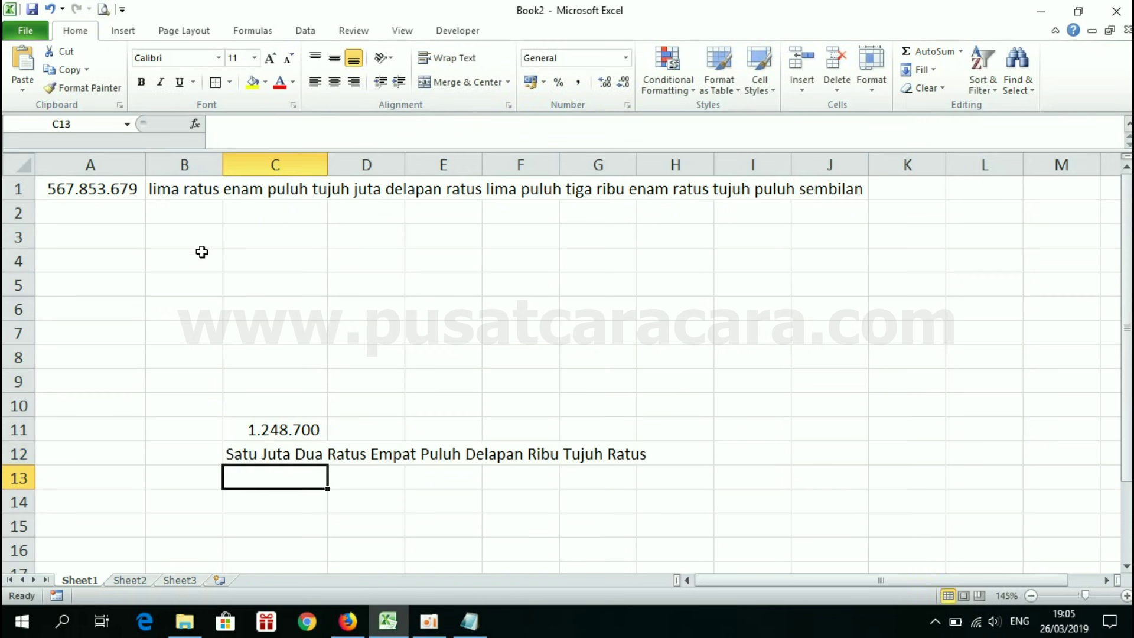
{"action": "left_click", "coordinate": [284, 452]}
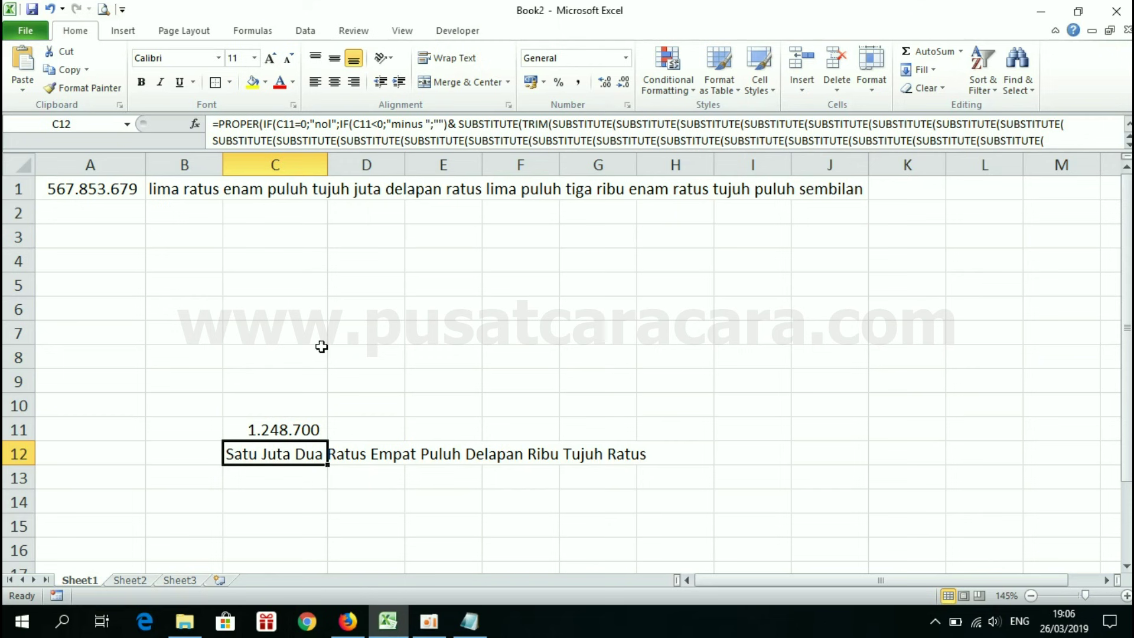
{"action": "left_click", "coordinate": [130, 581]}
Enter the label 'Terbilang:' in cell A8 just below the invoice table.
{"action": "left_click", "coordinate": [270, 427]}
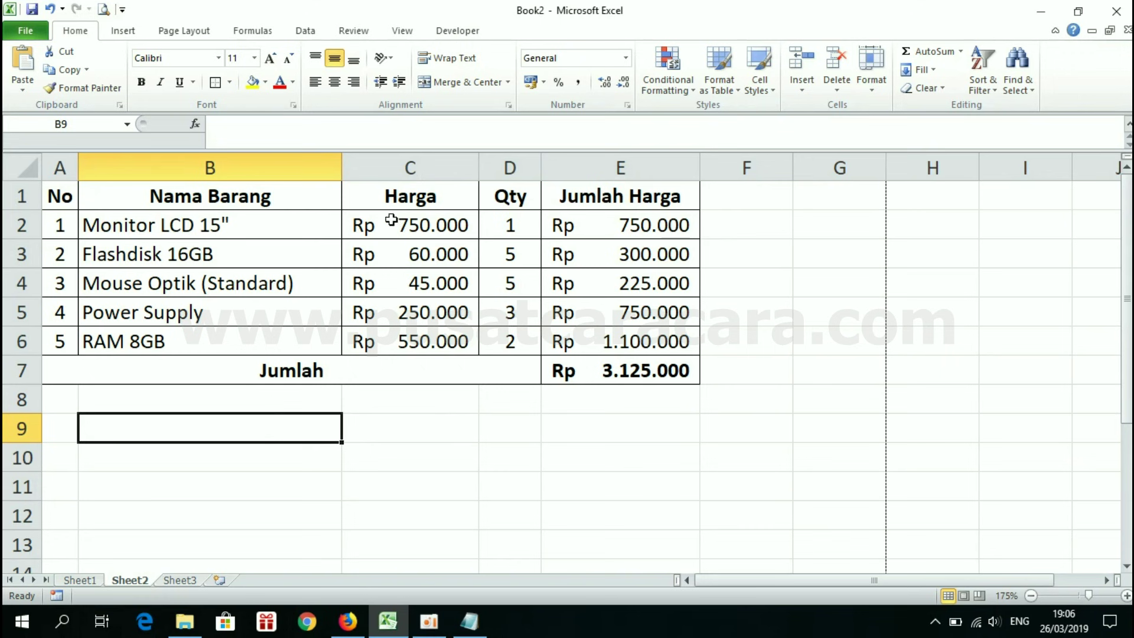
{"action": "key", "text": "Left"}
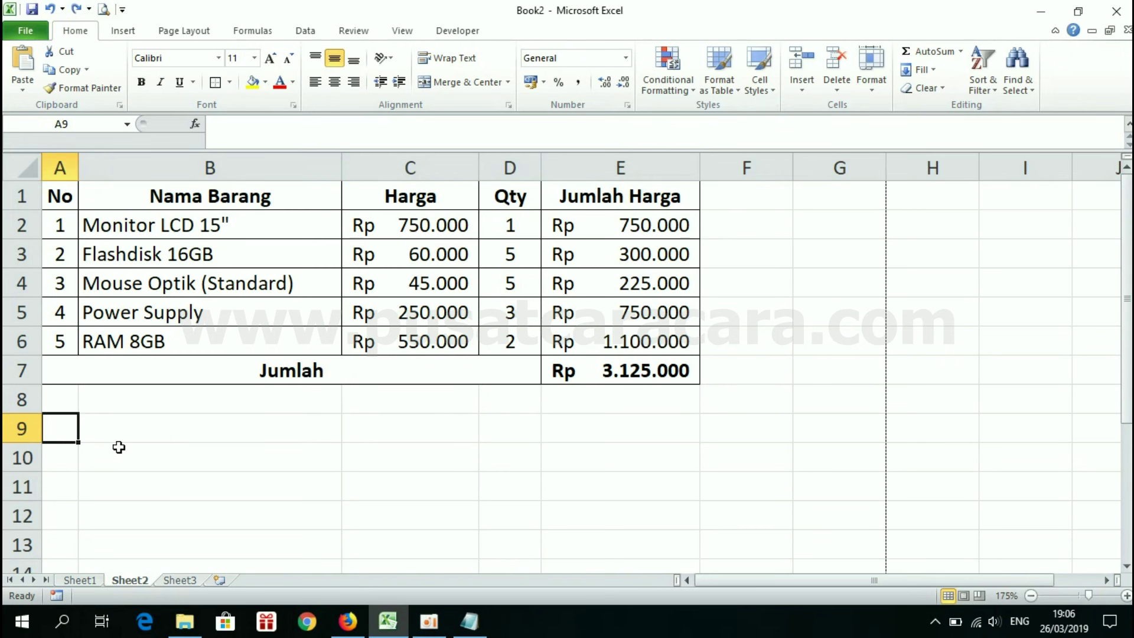
{"action": "left_click", "coordinate": [70, 401]}
{"action": "type", "text": "Terbilan"}
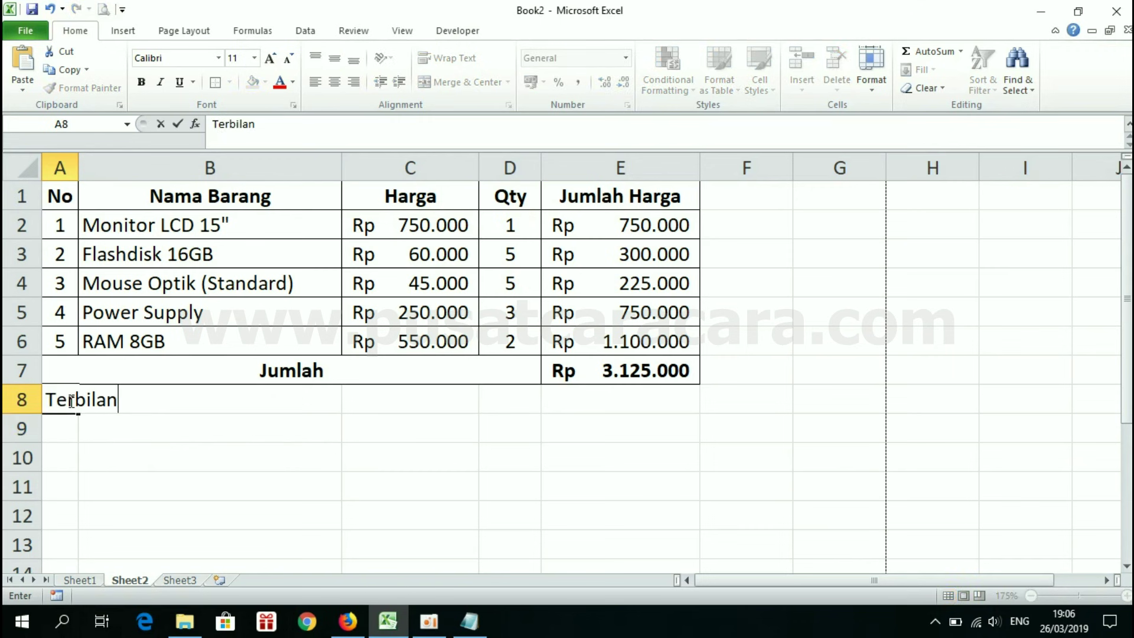
{"action": "type", "text": "g:"}
{"action": "key", "text": "Return"}
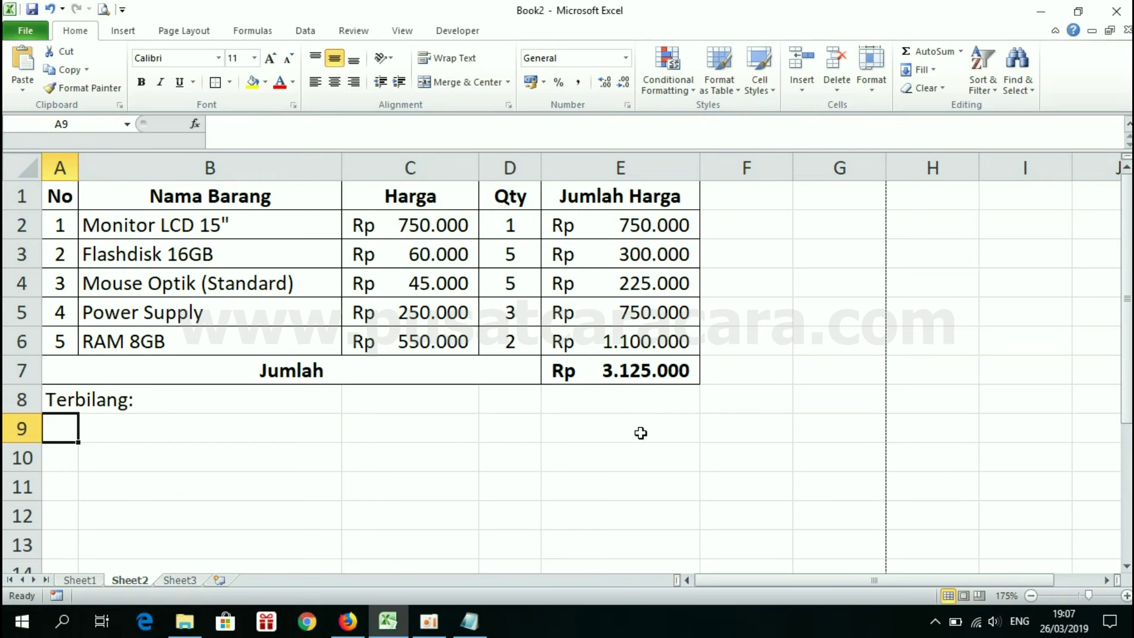
Glance at Sheet1's number-to-words example, then select the Jumlah total in E7 on Sheet2.
{"action": "left_click", "coordinate": [93, 582]}
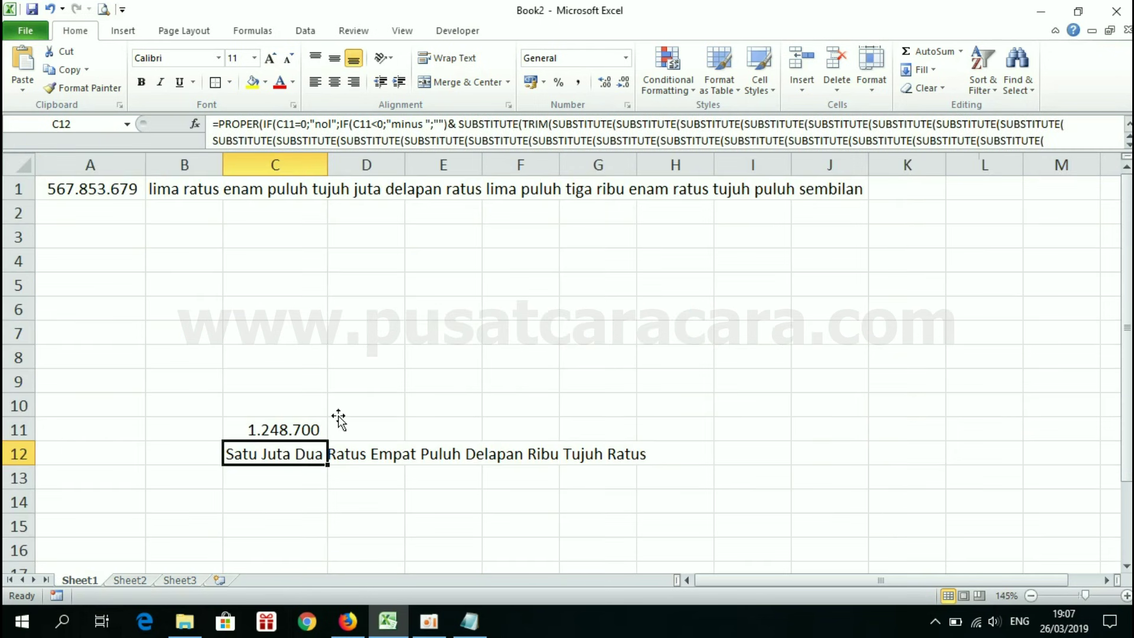
{"action": "left_click", "coordinate": [134, 581]}
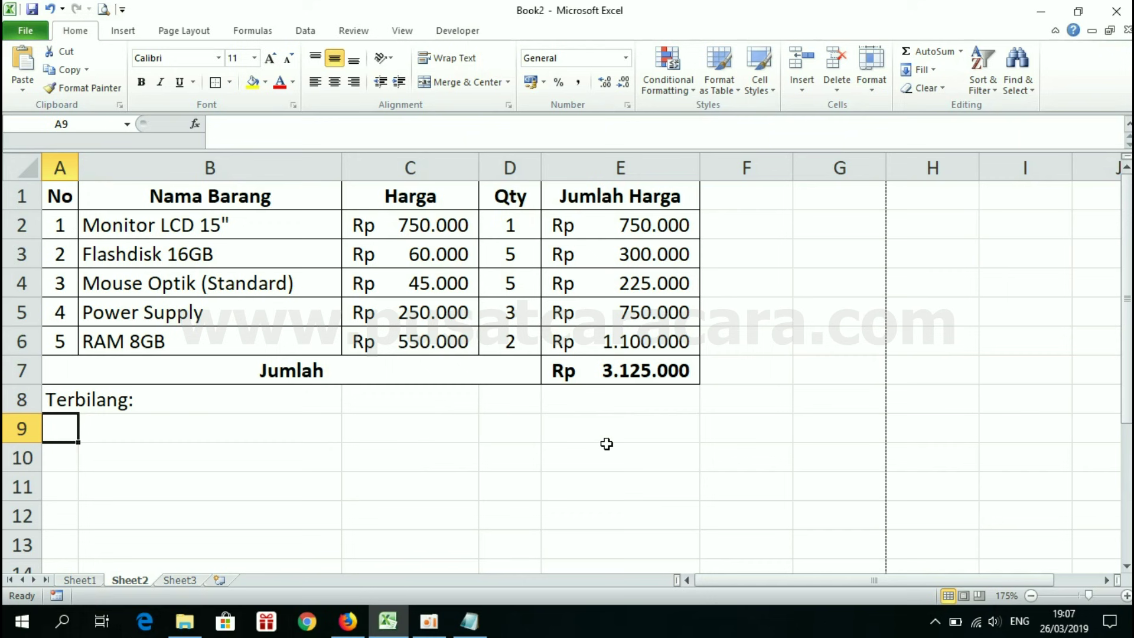
{"action": "left_click", "coordinate": [616, 370]}
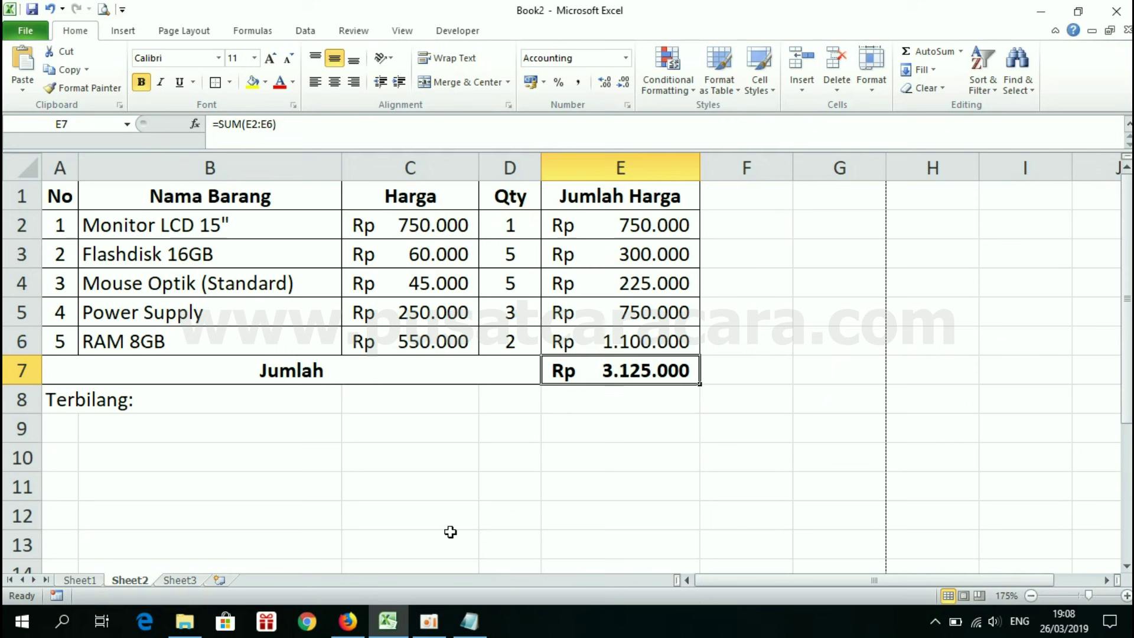
In the Notepad formula, replace every C11 reference with E7.
{"action": "left_click", "coordinate": [470, 626]}
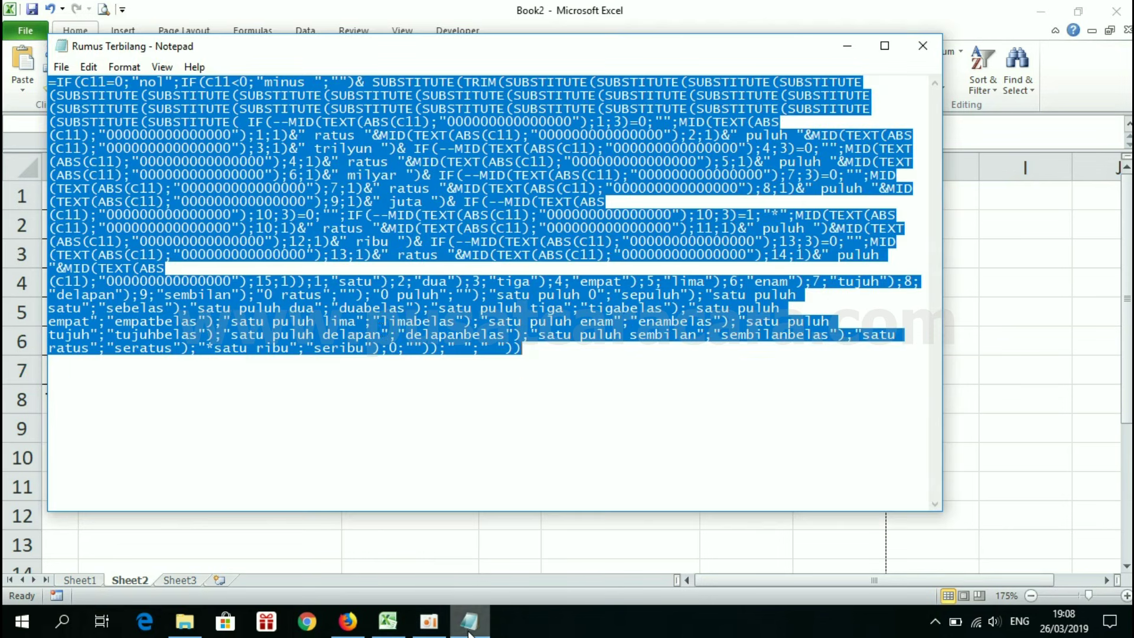
{"action": "left_click", "coordinate": [381, 321]}
{"action": "double_click", "coordinate": [96, 83]}
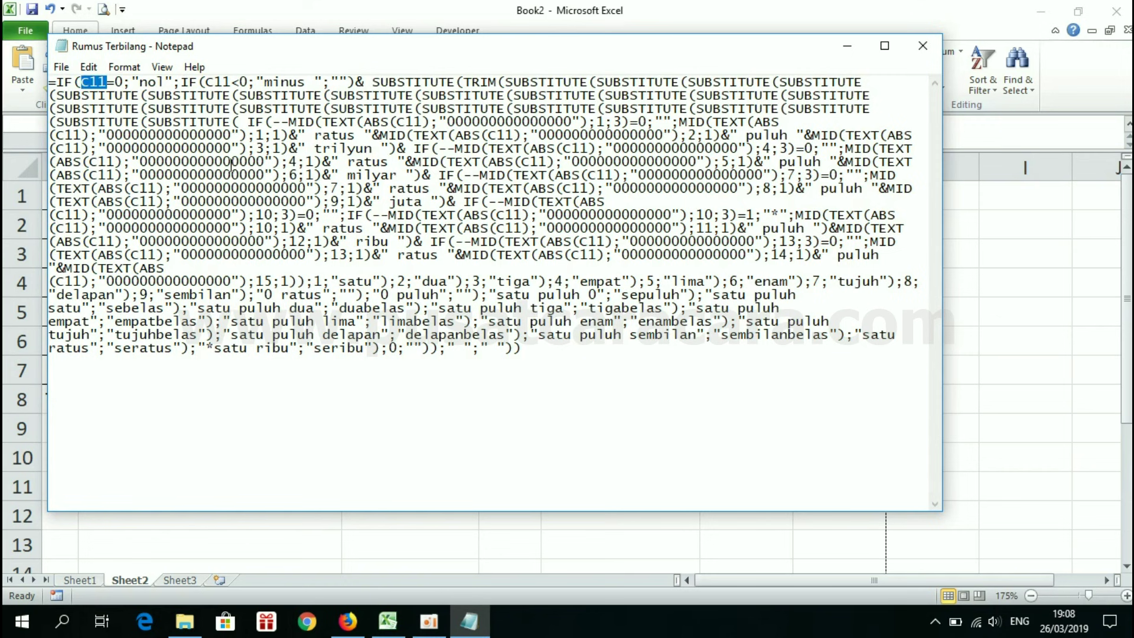
{"action": "left_click", "coordinate": [250, 242]}
{"action": "key", "text": "ctrl+h"}
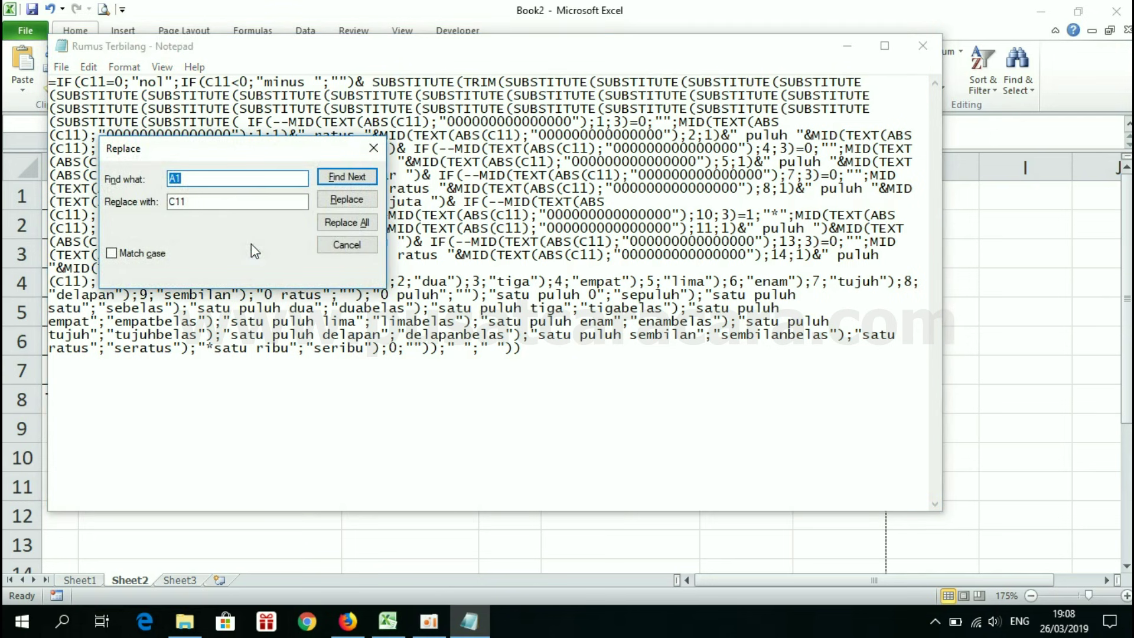
{"action": "type", "text": "C11"}
{"action": "left_click_drag", "start_coordinate": [187, 201], "coordinate": [156, 201]}
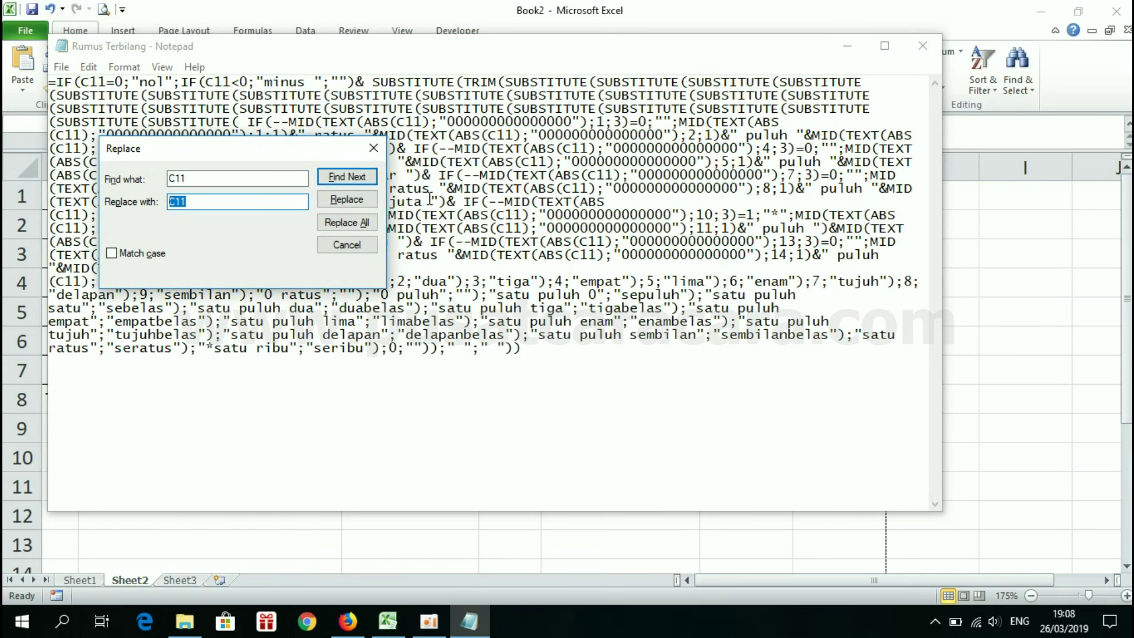
{"action": "type", "text": "E7"}
{"action": "left_click", "coordinate": [217, 180]}
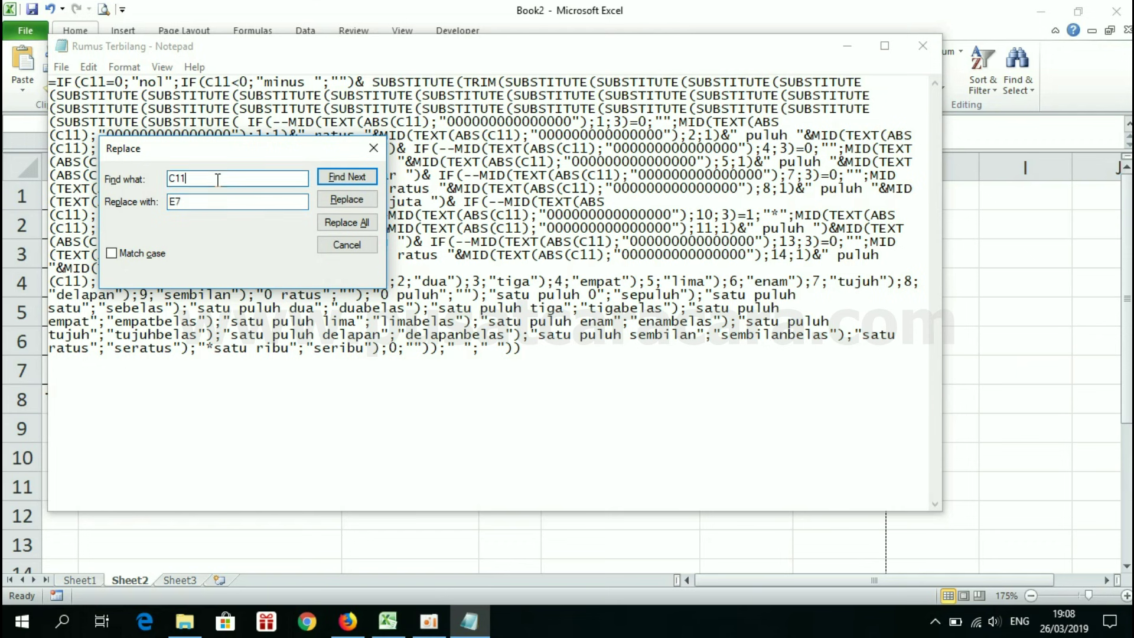
{"action": "left_click", "coordinate": [346, 223]}
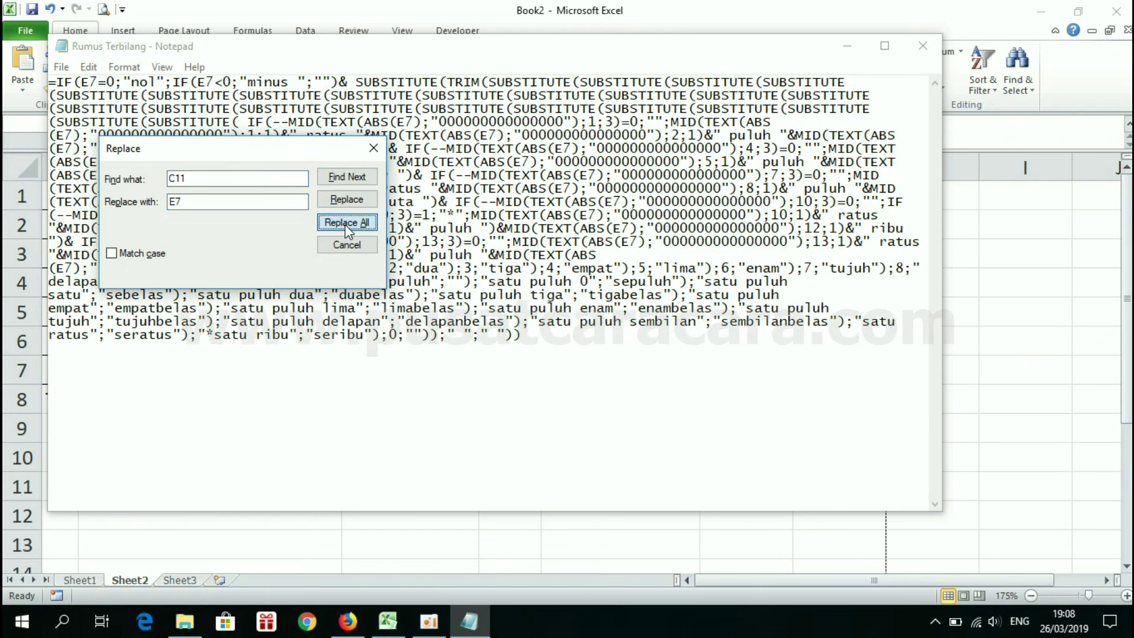
{"action": "left_click", "coordinate": [372, 148]}
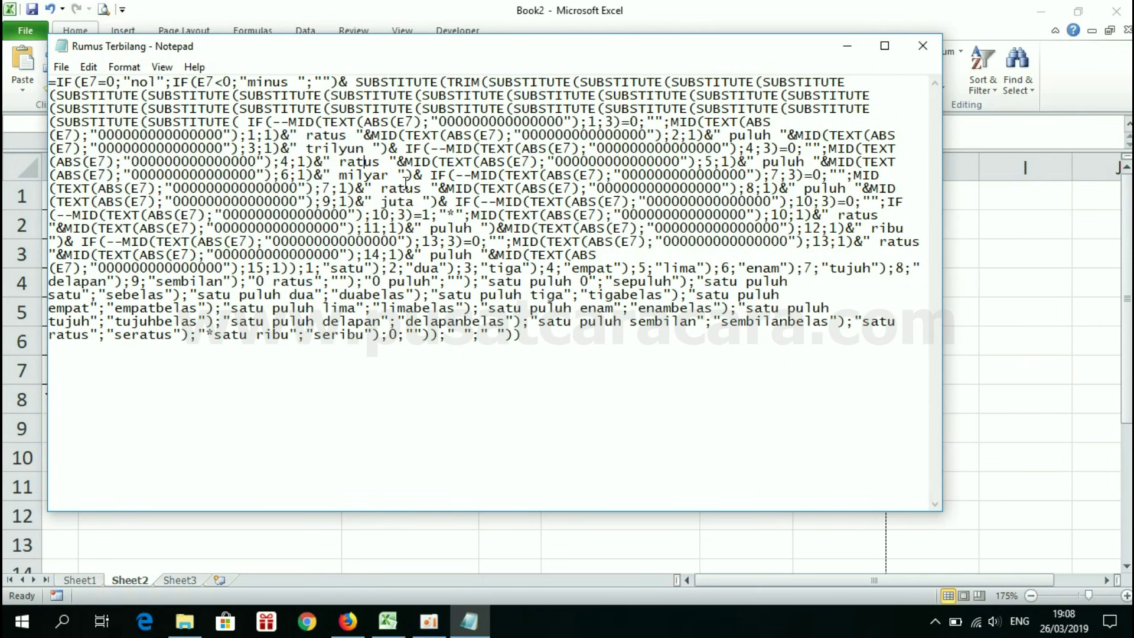
Copy the entire updated formula and switch back to Excel.
{"action": "key", "text": "ctrl+a"}
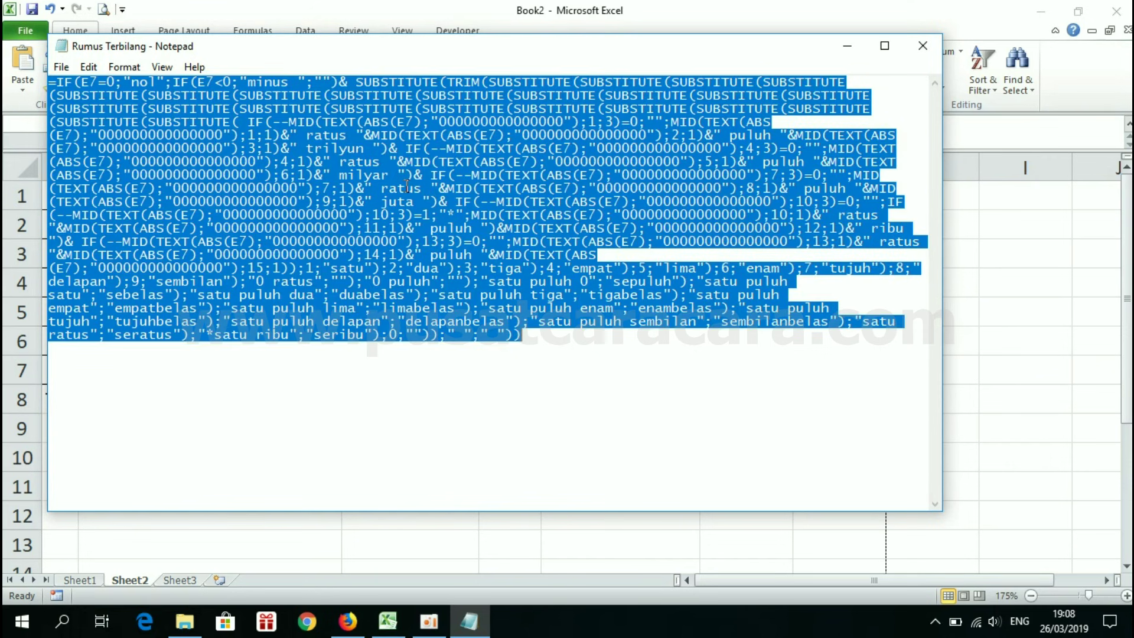
{"action": "right_click", "coordinate": [358, 158]}
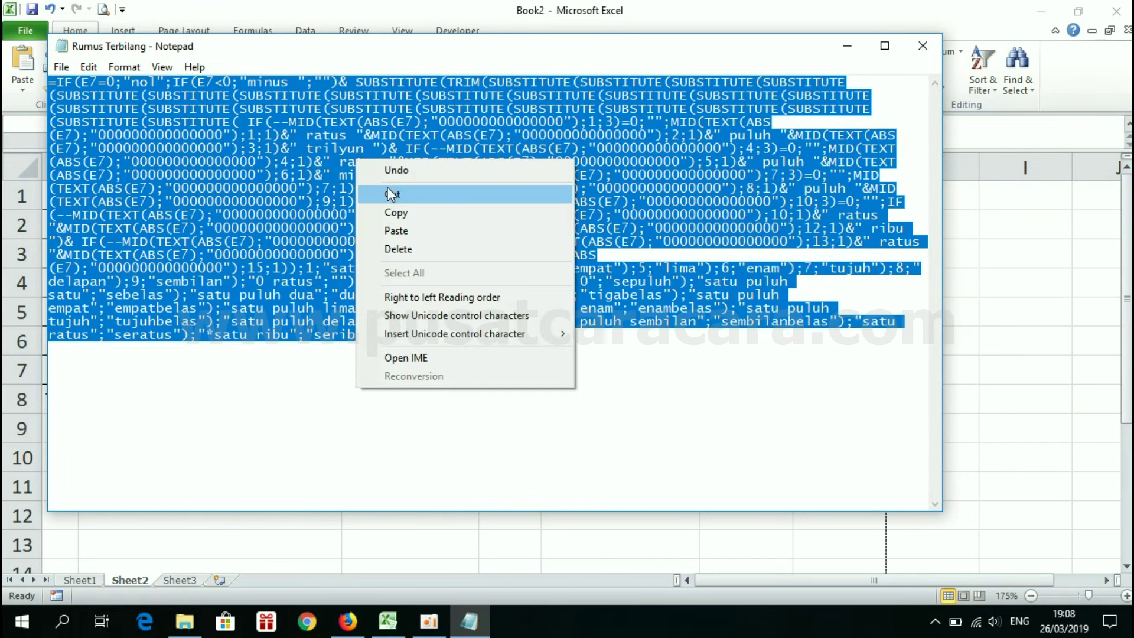
{"action": "left_click", "coordinate": [397, 212]}
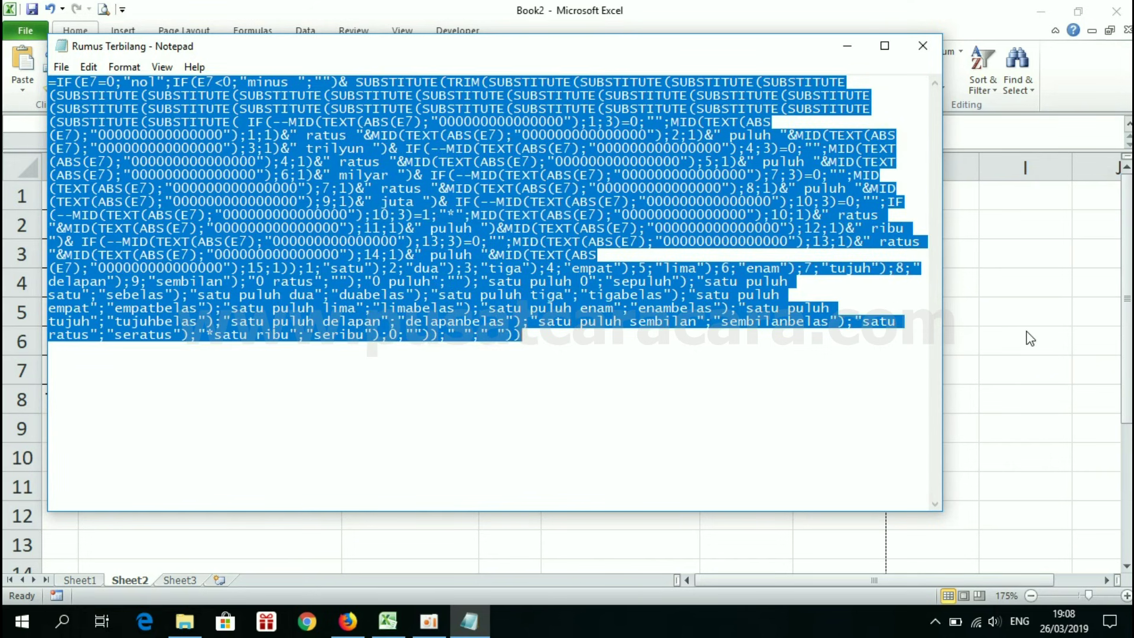
{"action": "key", "text": "alt+Tab"}
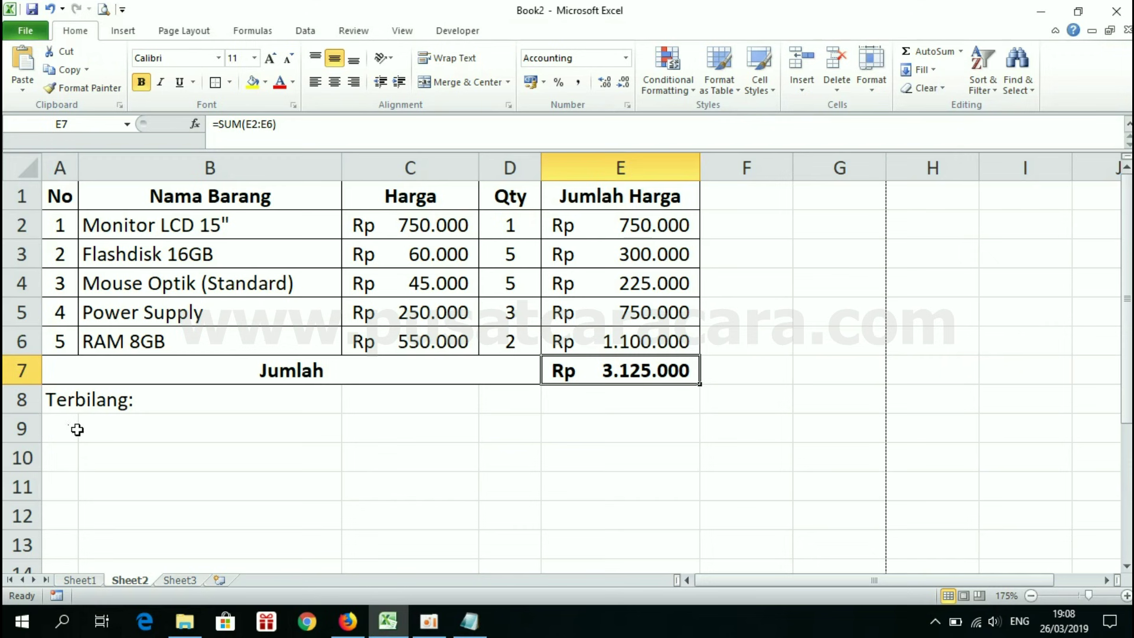
Paste the E7-based terbilang formula into A9, showing 'tiga juta seratus dua puluh lima ribu'.
{"action": "double_click", "coordinate": [59, 429]}
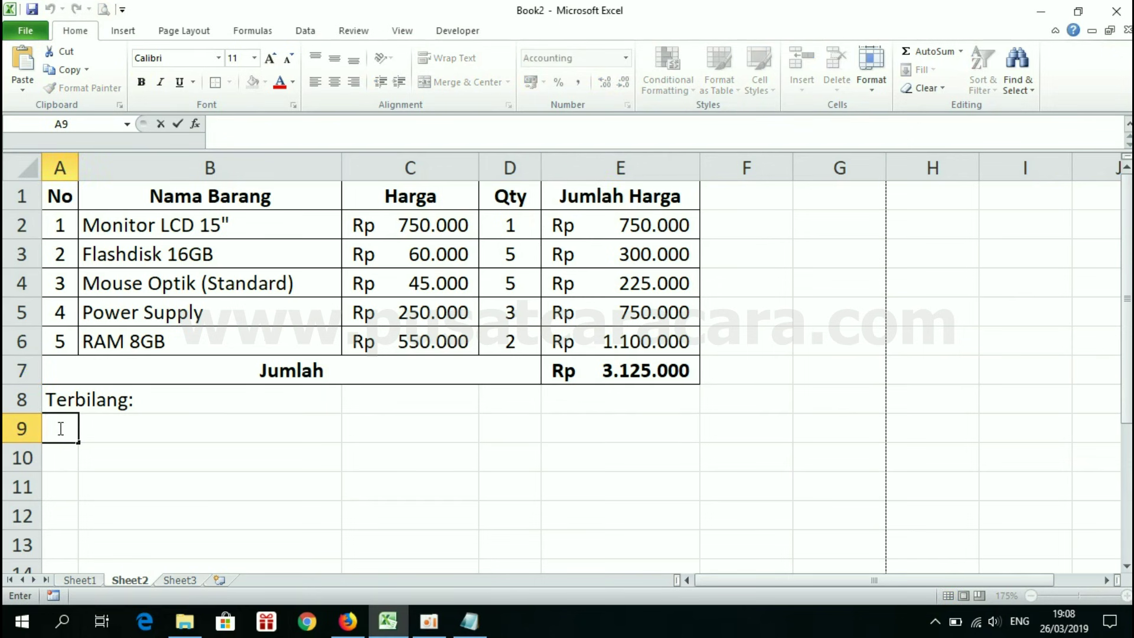
{"action": "key", "text": "ctrl+v"}
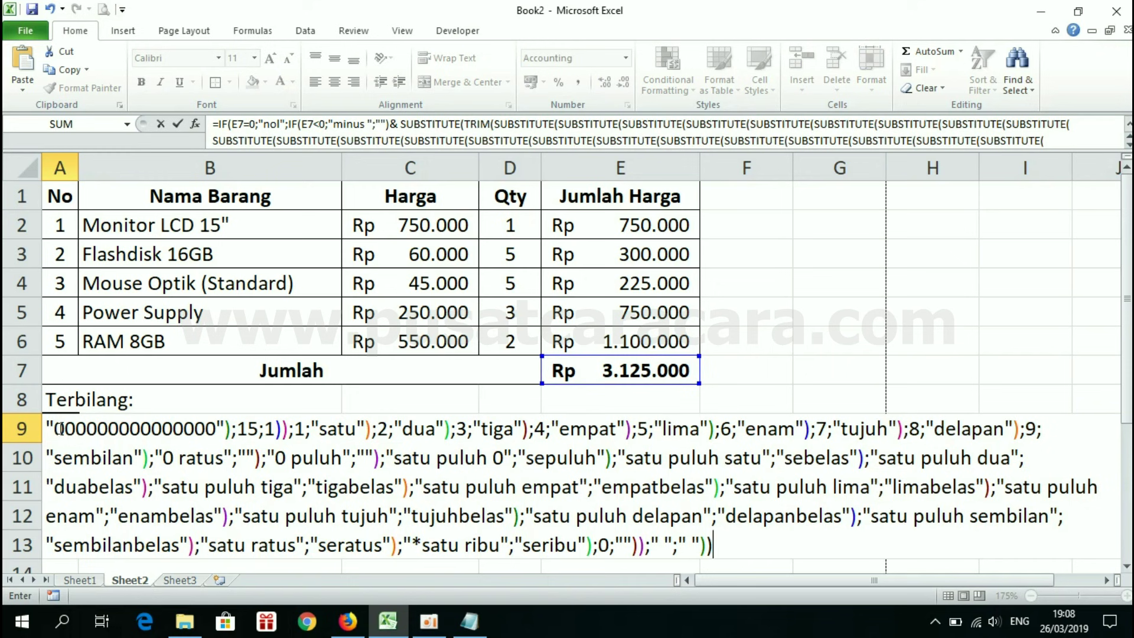
{"action": "key", "text": "Return"}
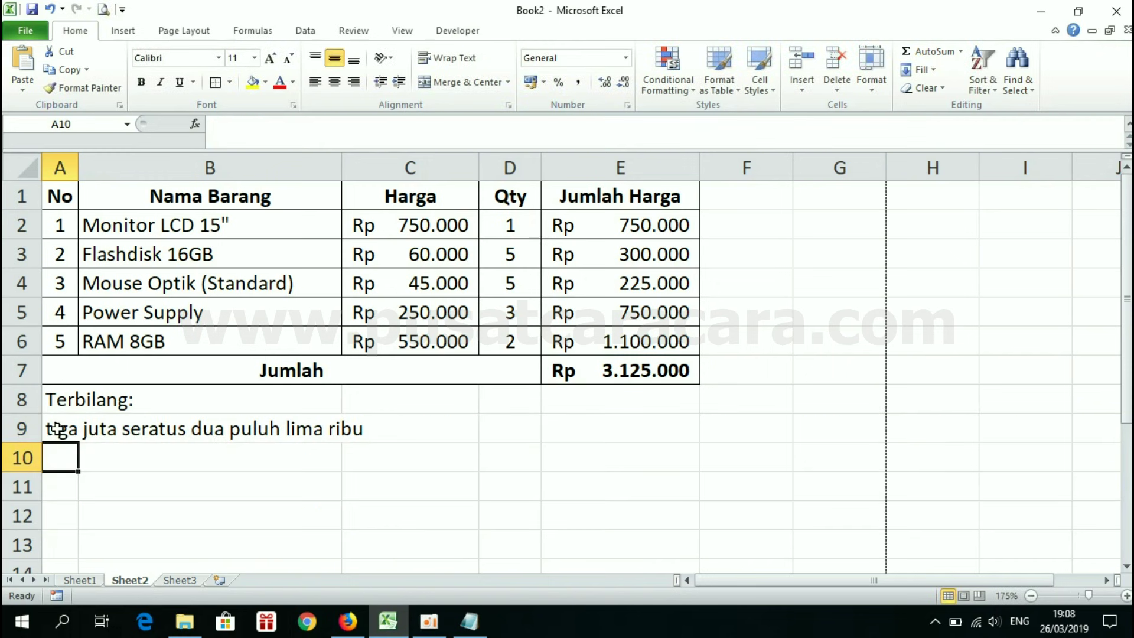
{"action": "left_click", "coordinate": [58, 429]}
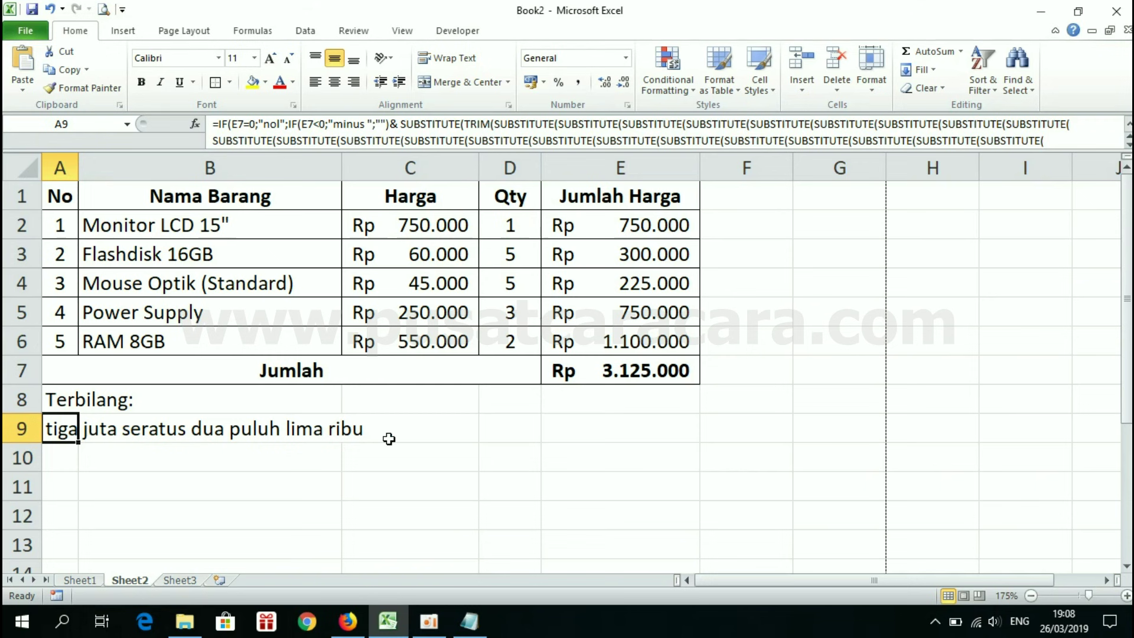
{"action": "left_click", "coordinate": [618, 370]}
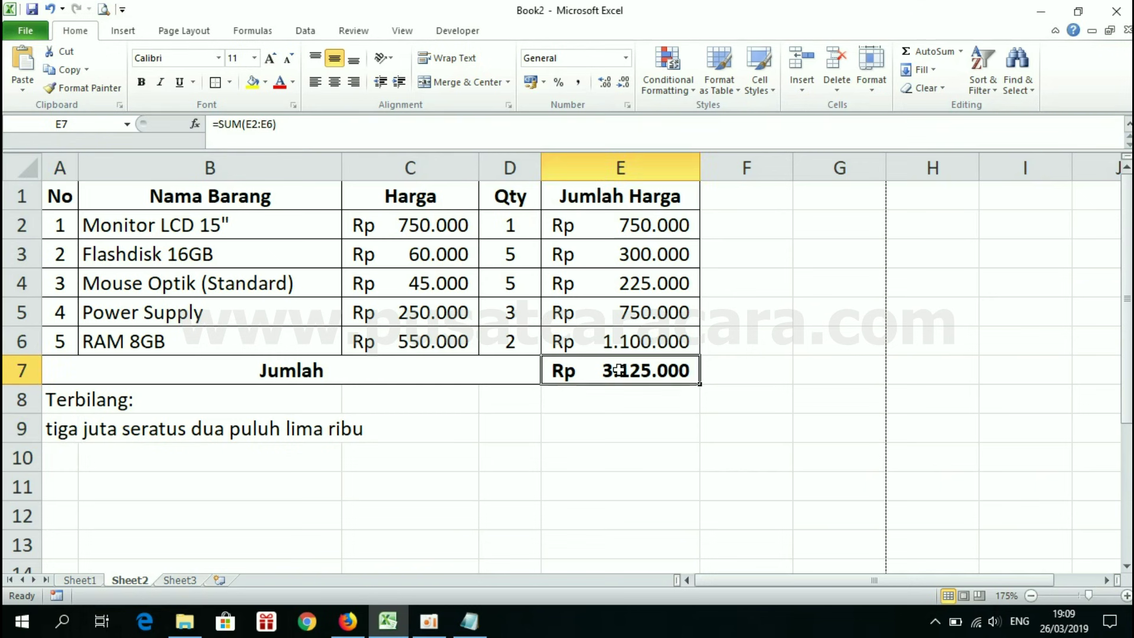
{"action": "left_click", "coordinate": [54, 428]}
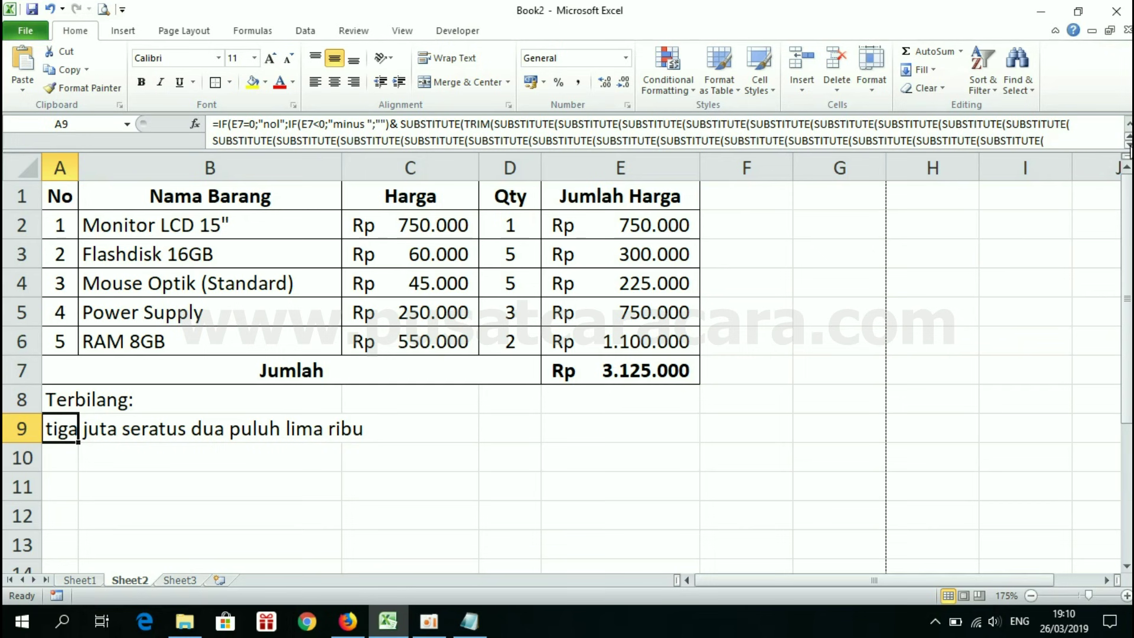
{"action": "scroll", "coordinate": [1127, 153], "scroll_direction": "down", "scroll_amount": 2}
{"action": "scroll", "coordinate": [1127, 153], "scroll_direction": "down", "scroll_amount": 2}
{"action": "scroll", "coordinate": [1127, 153], "scroll_direction": "down", "scroll_amount": 2}
{"action": "scroll", "coordinate": [1126, 152], "scroll_direction": "down", "scroll_amount": 2}
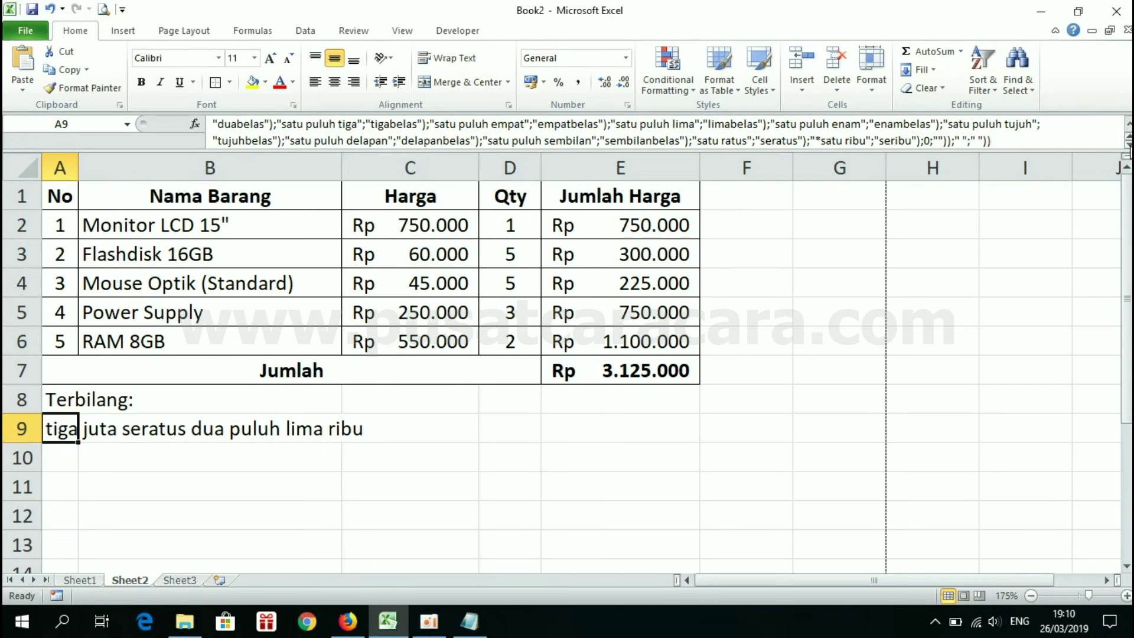
Append &" rupiah" to A9's formula so the total reads '... lima ribu rupiah'.
{"action": "left_click", "coordinate": [1002, 139]}
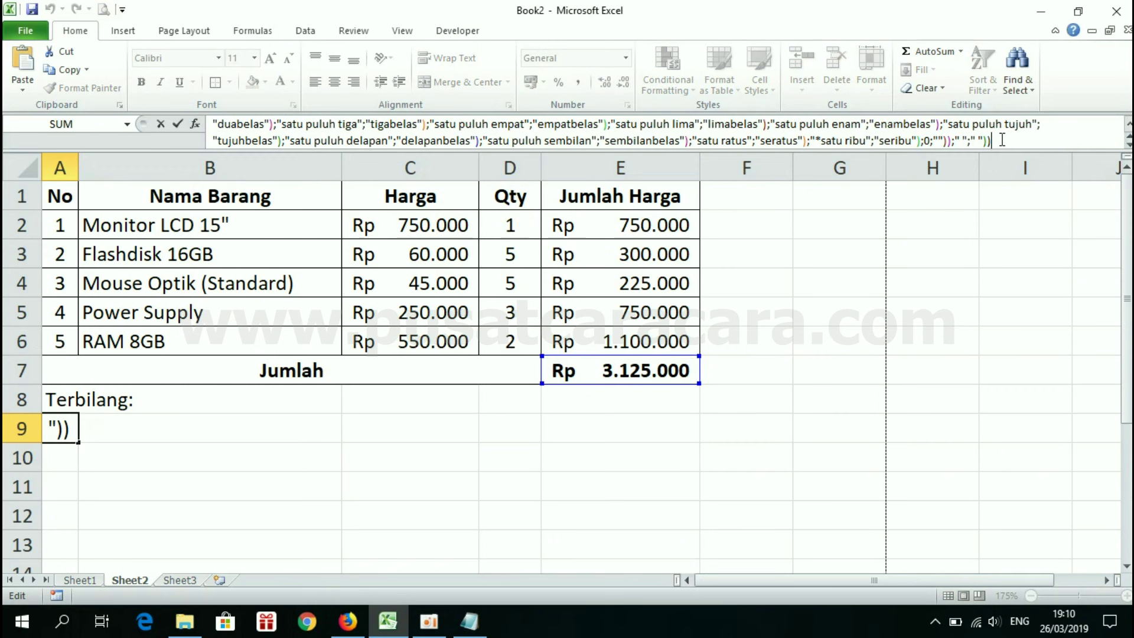
{"action": "type", "text": "&"}
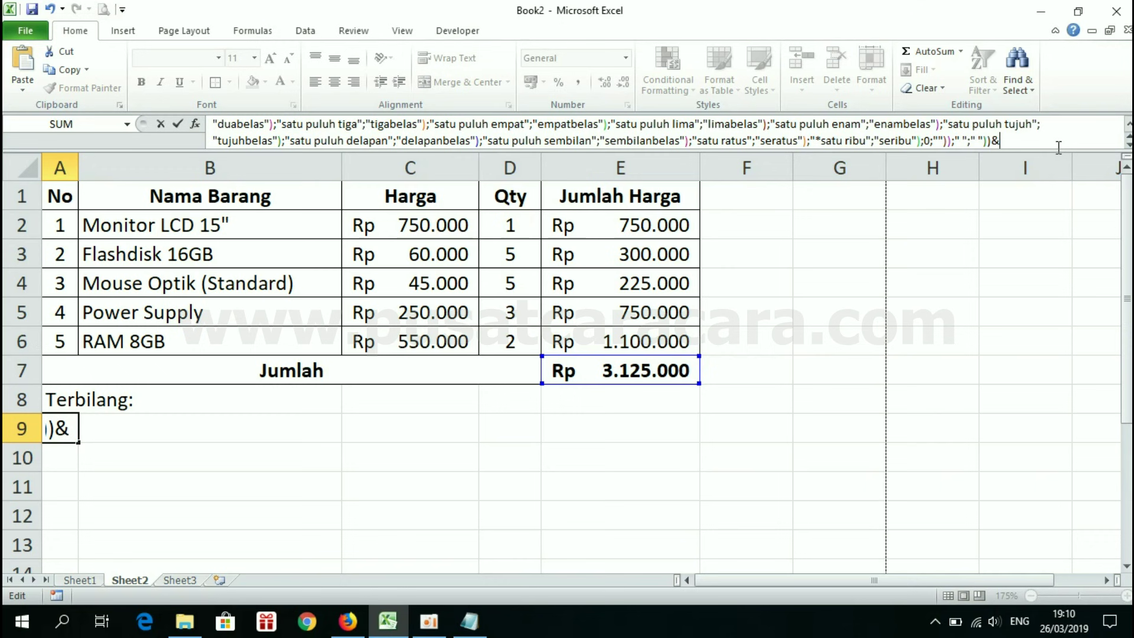
{"action": "type", "text": "\" r"}
{"action": "type", "text": "upiah"}
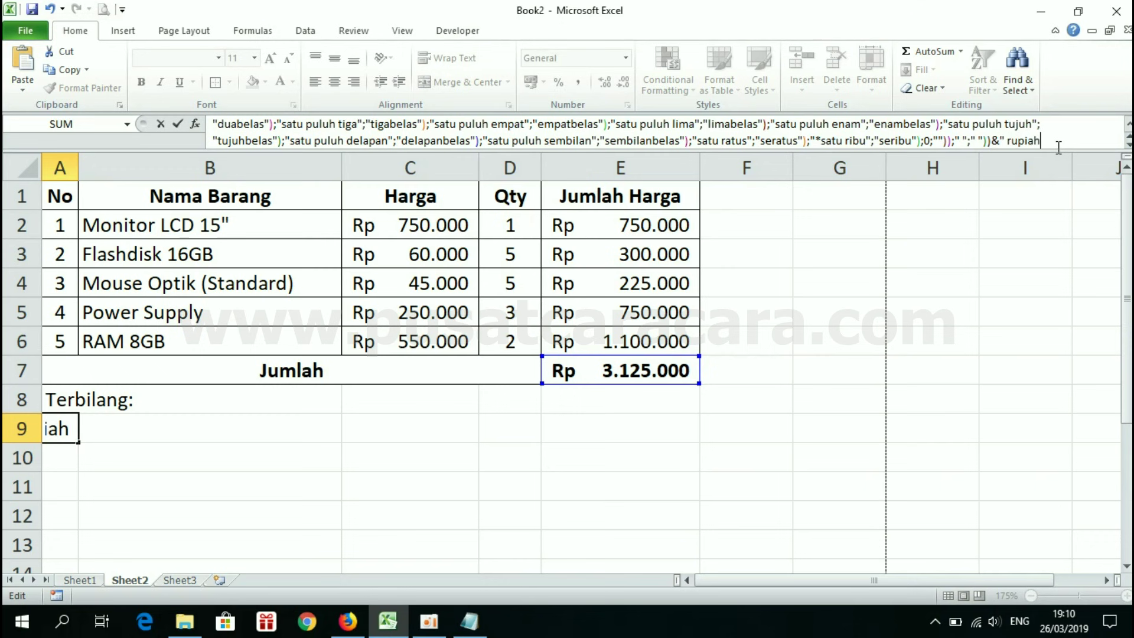
{"action": "type", "text": "\""}
{"action": "key", "text": "Return"}
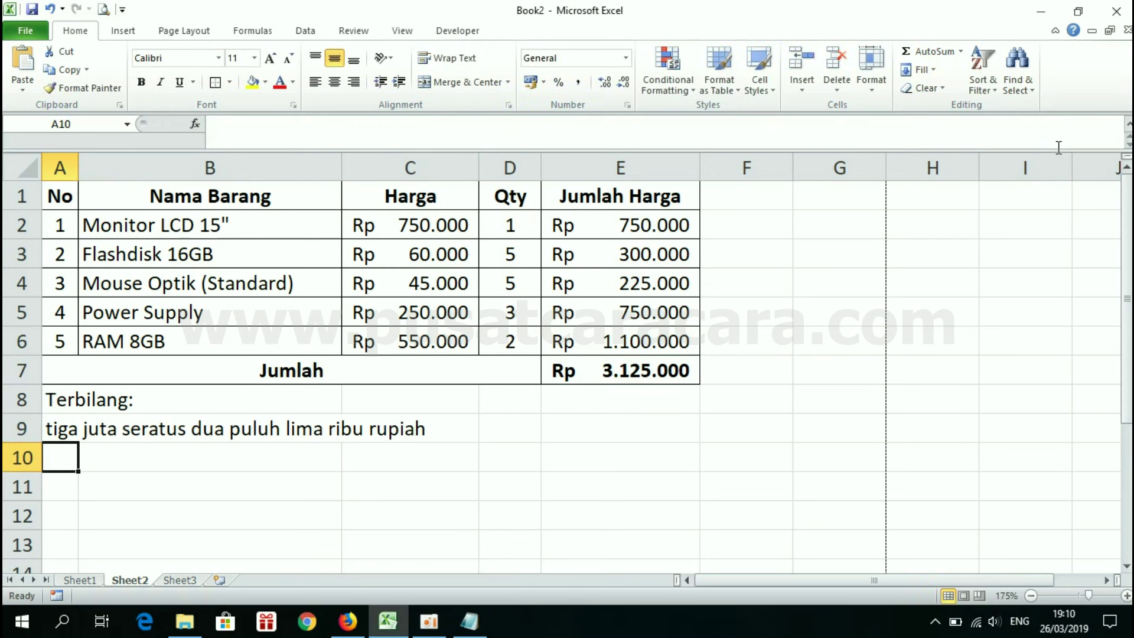
{"action": "left_click", "coordinate": [56, 429]}
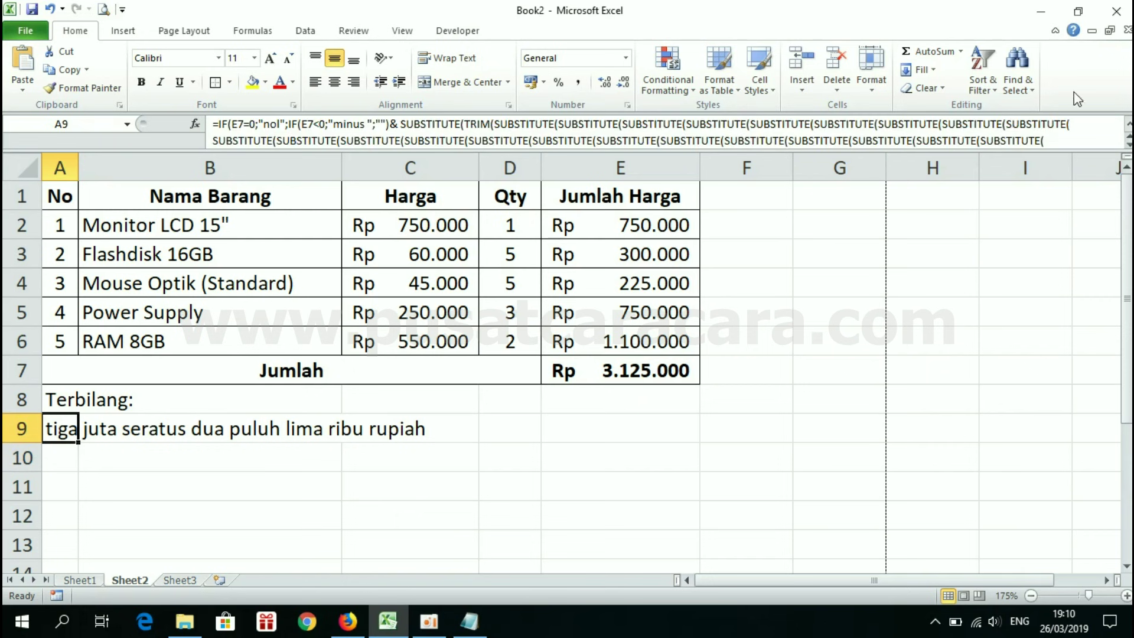
{"action": "left_click", "coordinate": [1128, 145]}
{"action": "left_click", "coordinate": [1128, 146]}
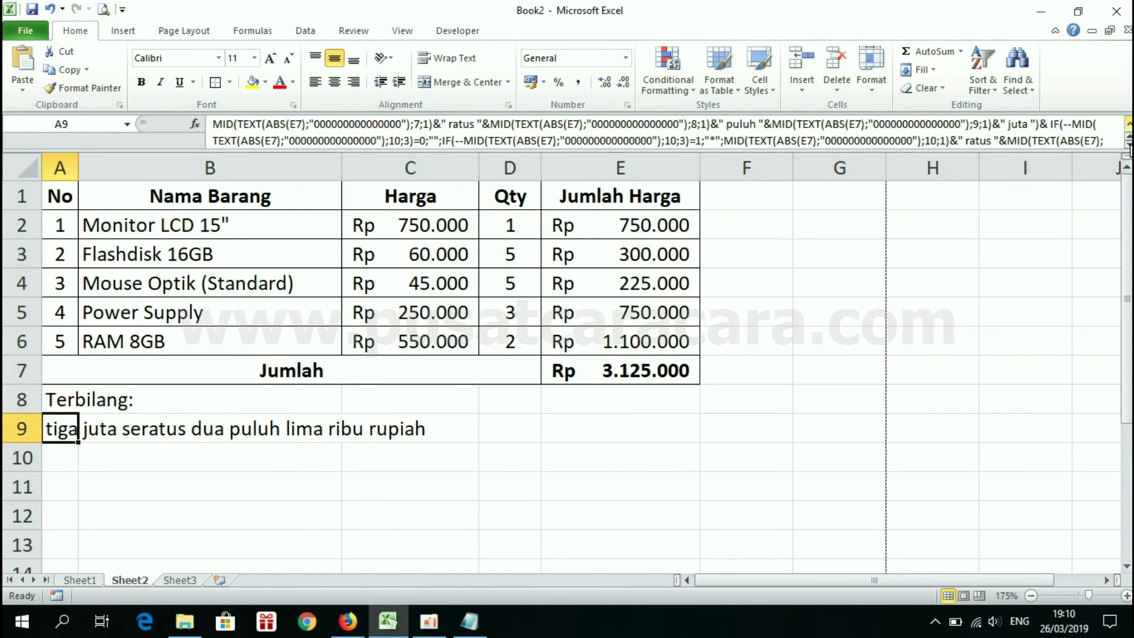
{"action": "left_click", "coordinate": [1128, 146]}
{"action": "left_click", "coordinate": [1128, 146]}
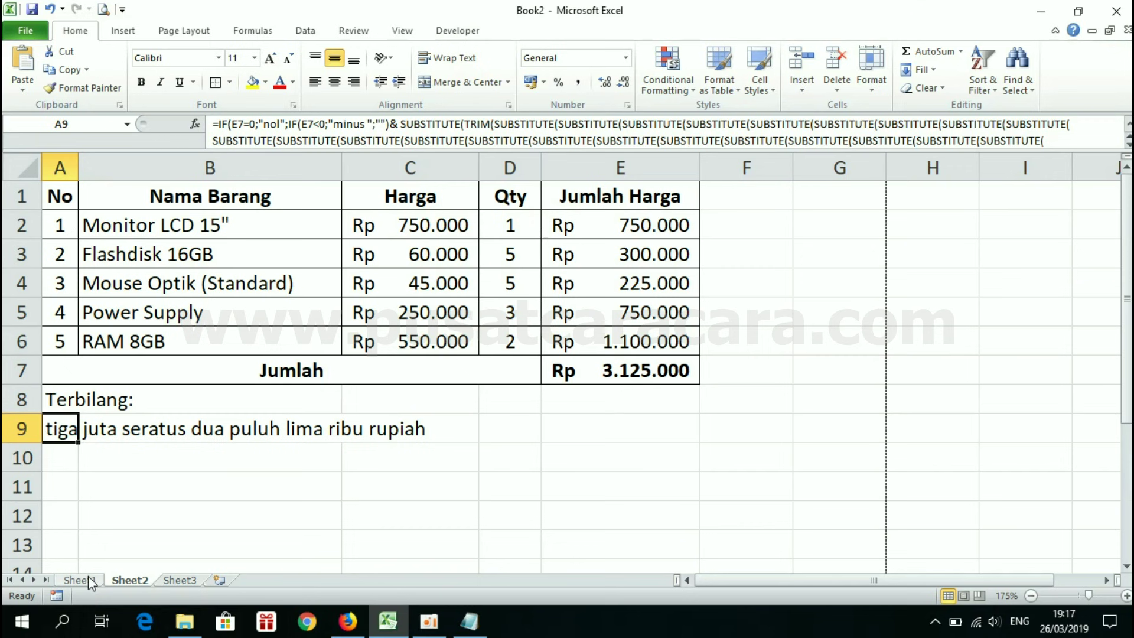
Wrap A9's formula in PROPER() so it shows 'Tiga Juta Seratus Dua Puluh Lima Ribu Rupiah'.
{"action": "left_click", "coordinate": [88, 580]}
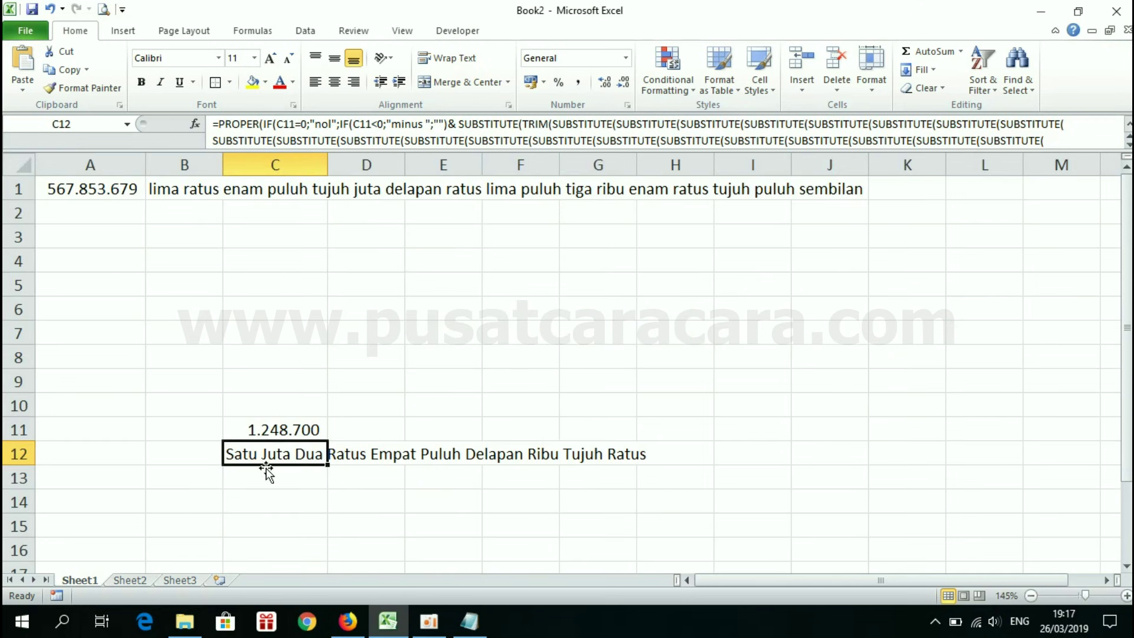
{"action": "left_click", "coordinate": [131, 580]}
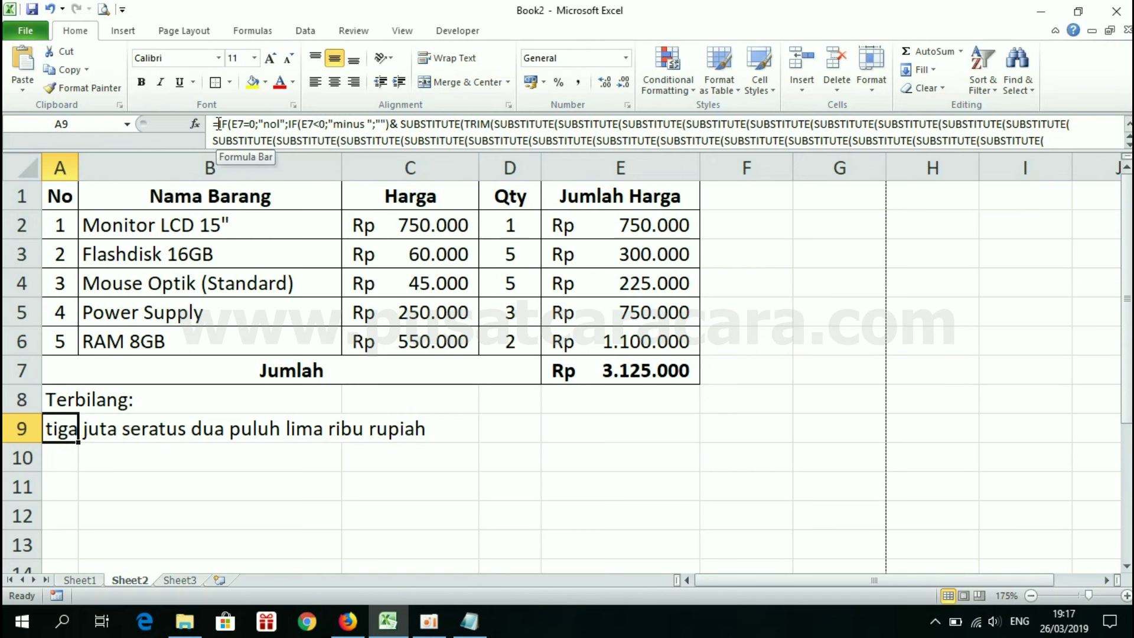
{"action": "left_click", "coordinate": [220, 124]}
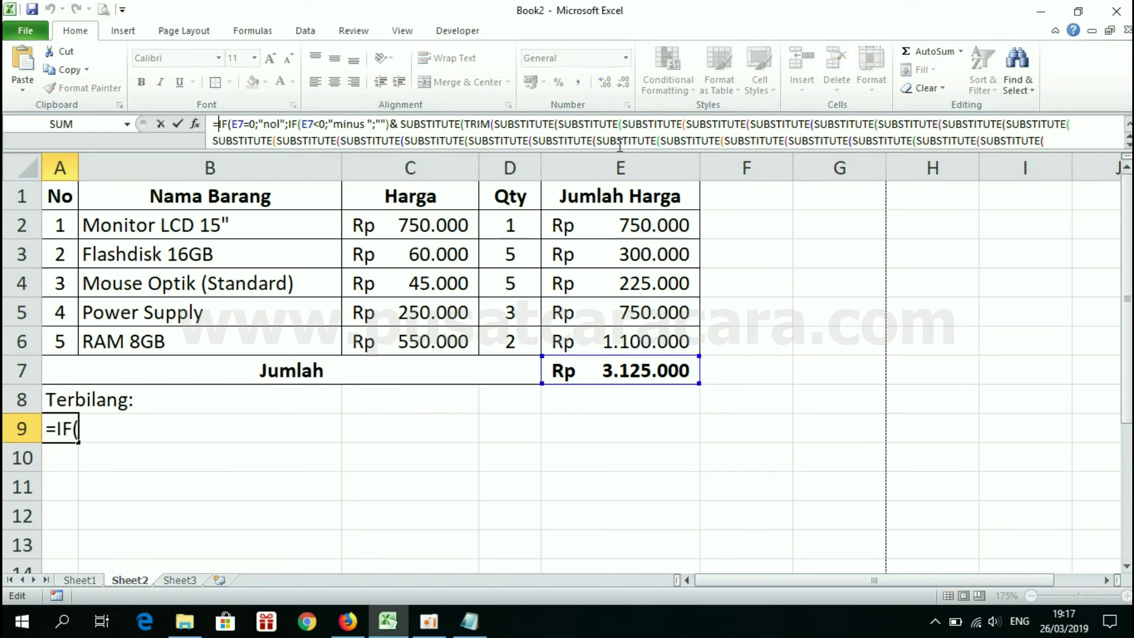
{"action": "type", "text": "P"}
{"action": "key", "text": "BackSpace"}
{"action": "type", "text": "PROPER"}
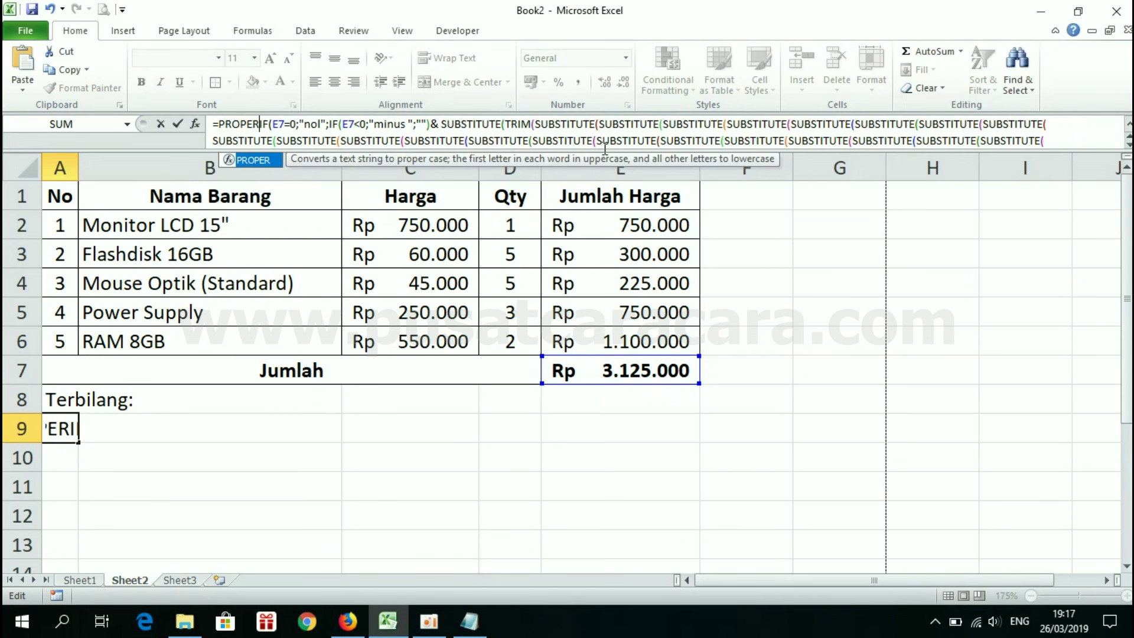
{"action": "type", "text": "("}
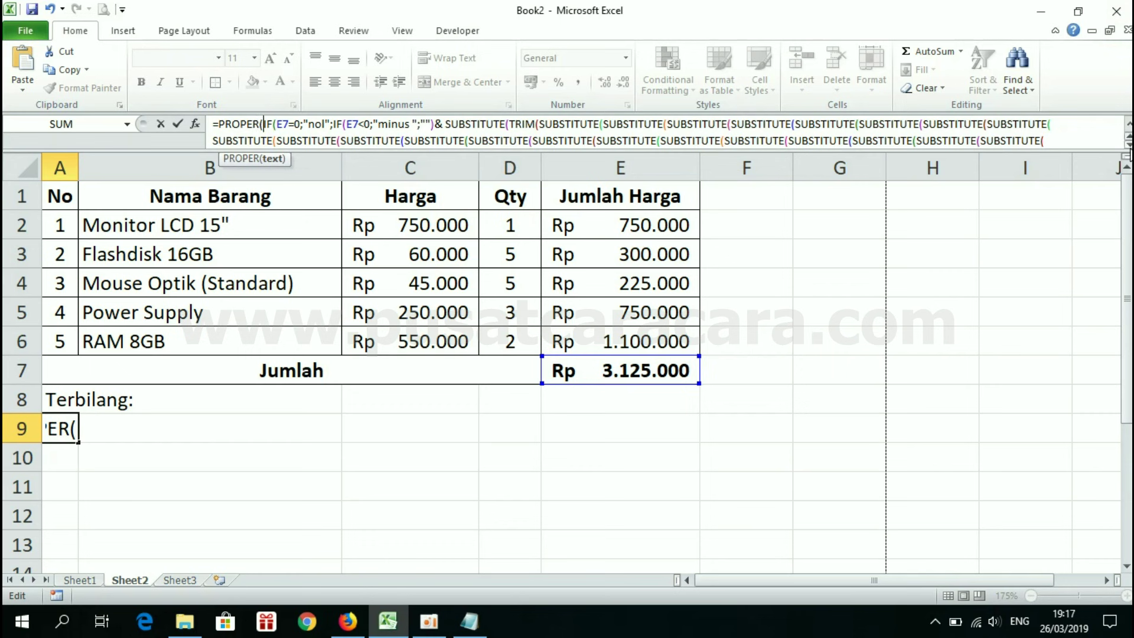
{"action": "scroll", "coordinate": [1127, 155], "scroll_direction": "down", "scroll_amount": 2}
{"action": "scroll", "coordinate": [1126, 154], "scroll_direction": "down", "scroll_amount": 2}
{"action": "scroll", "coordinate": [1127, 155], "scroll_direction": "down", "scroll_amount": 2}
{"action": "scroll", "coordinate": [1126, 155], "scroll_direction": "down", "scroll_amount": 2}
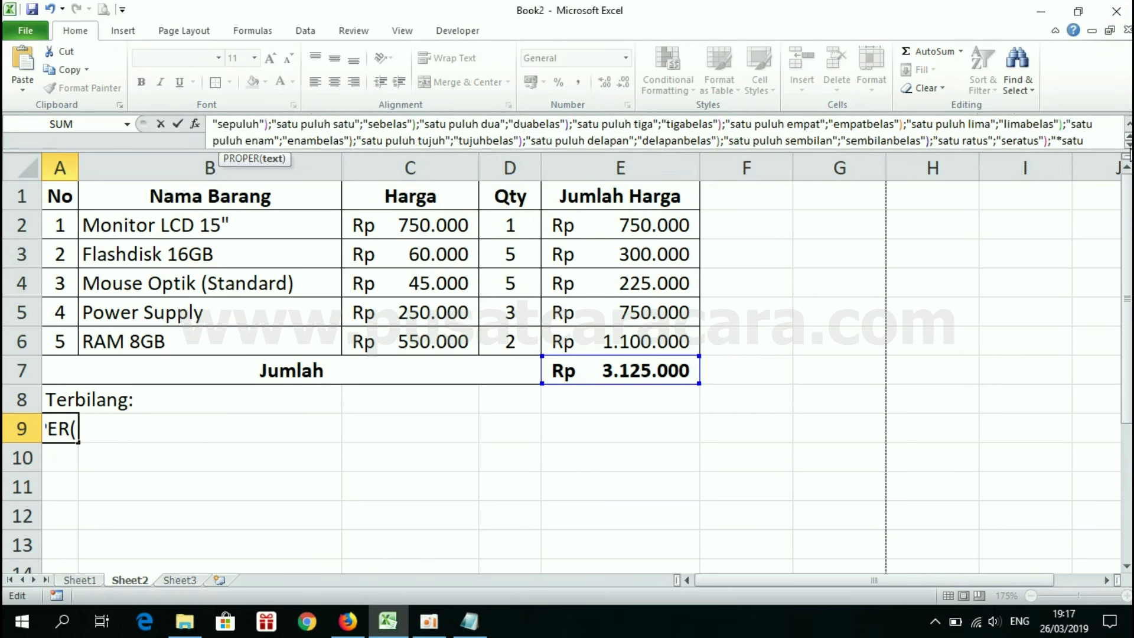
{"action": "scroll", "coordinate": [1127, 155], "scroll_direction": "down", "scroll_amount": 1}
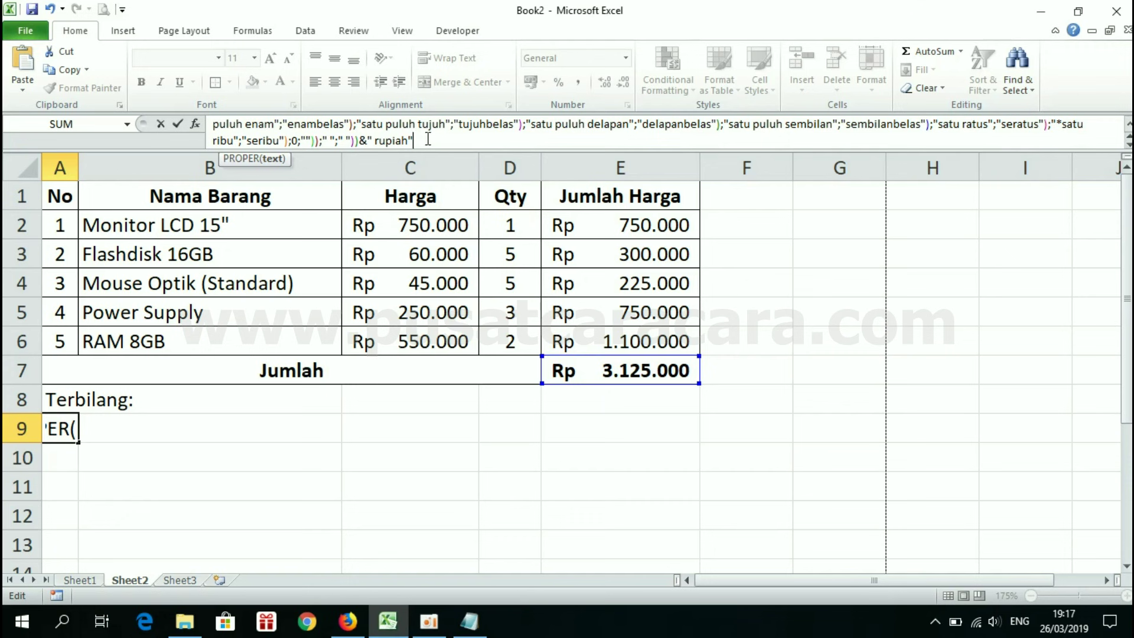
{"action": "left_click", "coordinate": [427, 138]}
{"action": "key", "text": "Return"}
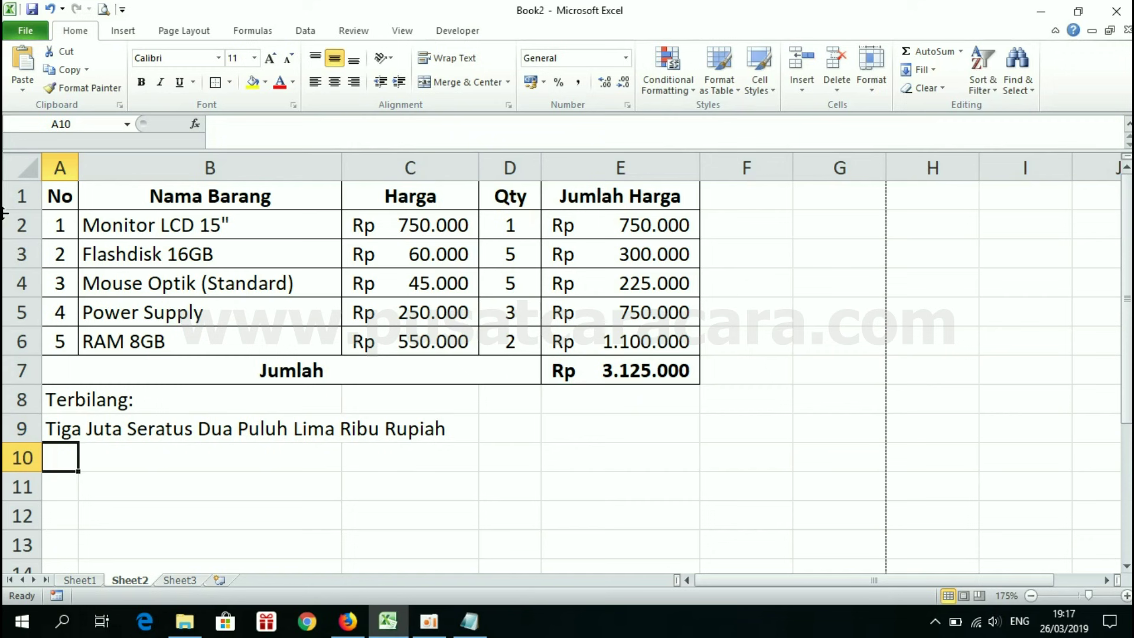
{"action": "left_click", "coordinate": [55, 433]}
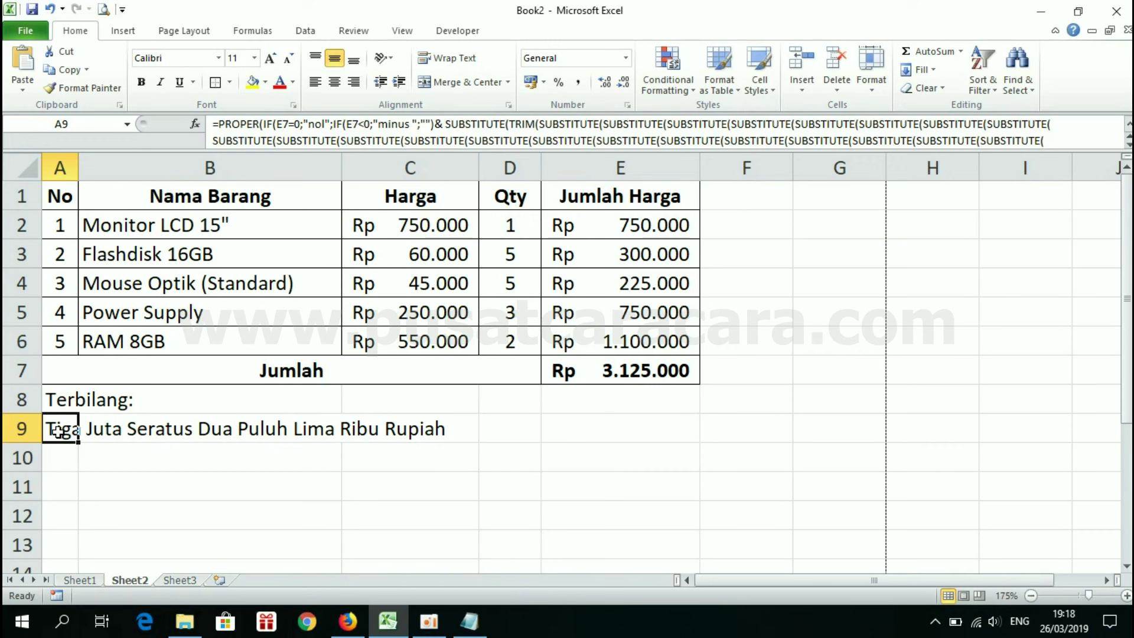
Merge cells A8:E8 and A9:E9 into single rows.
{"action": "left_click", "coordinate": [362, 504]}
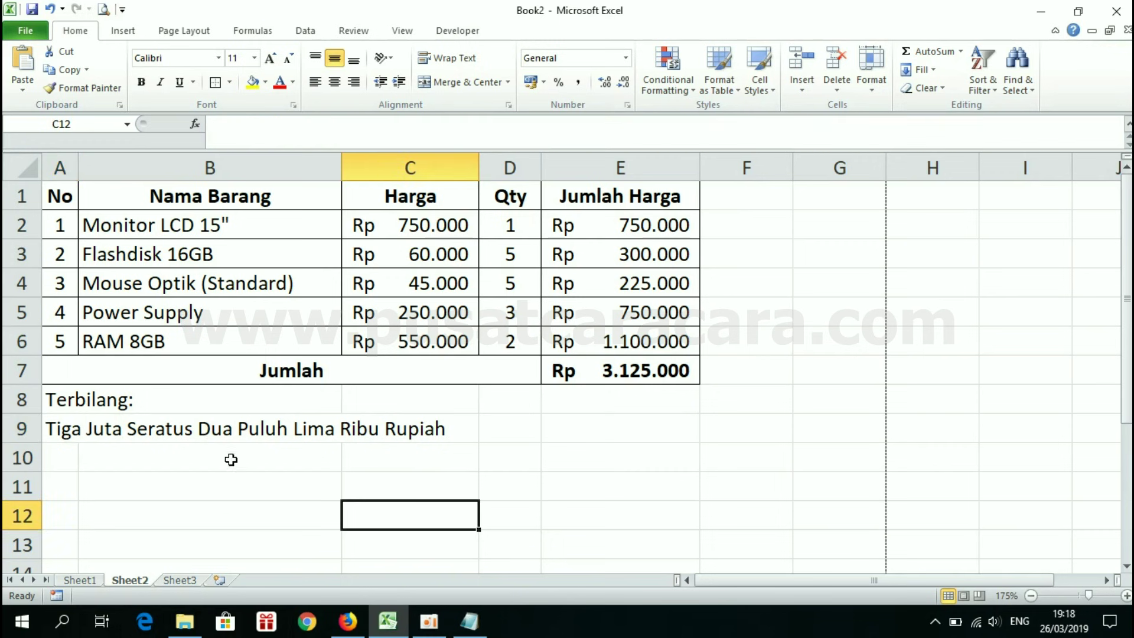
{"action": "left_click_drag", "start_coordinate": [76, 406], "coordinate": [602, 398]}
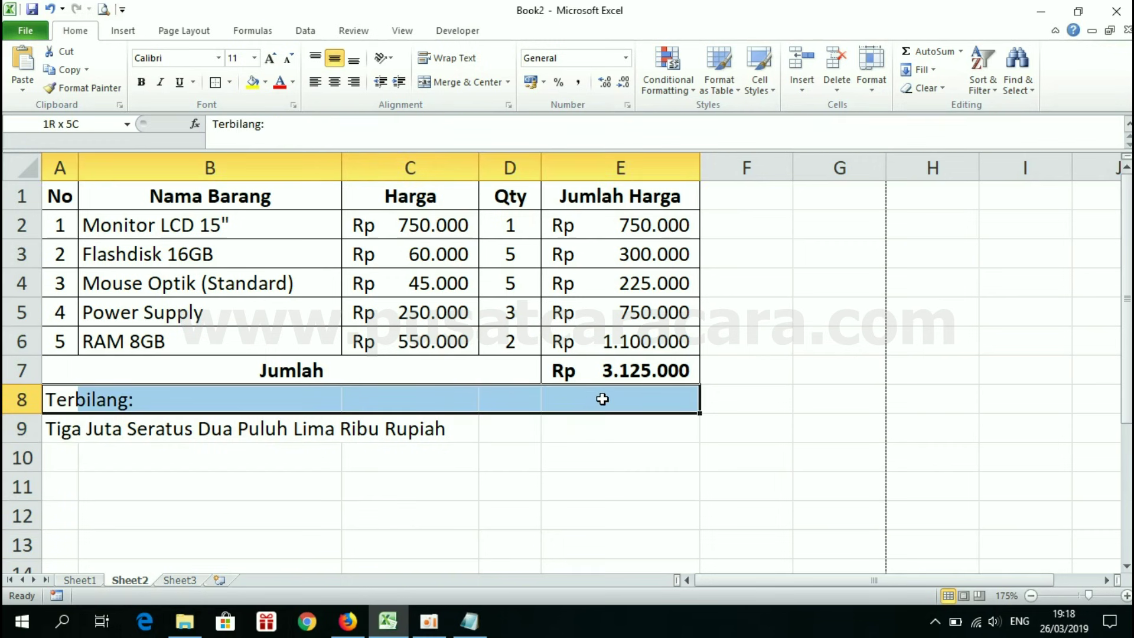
{"action": "left_click", "coordinate": [468, 83]}
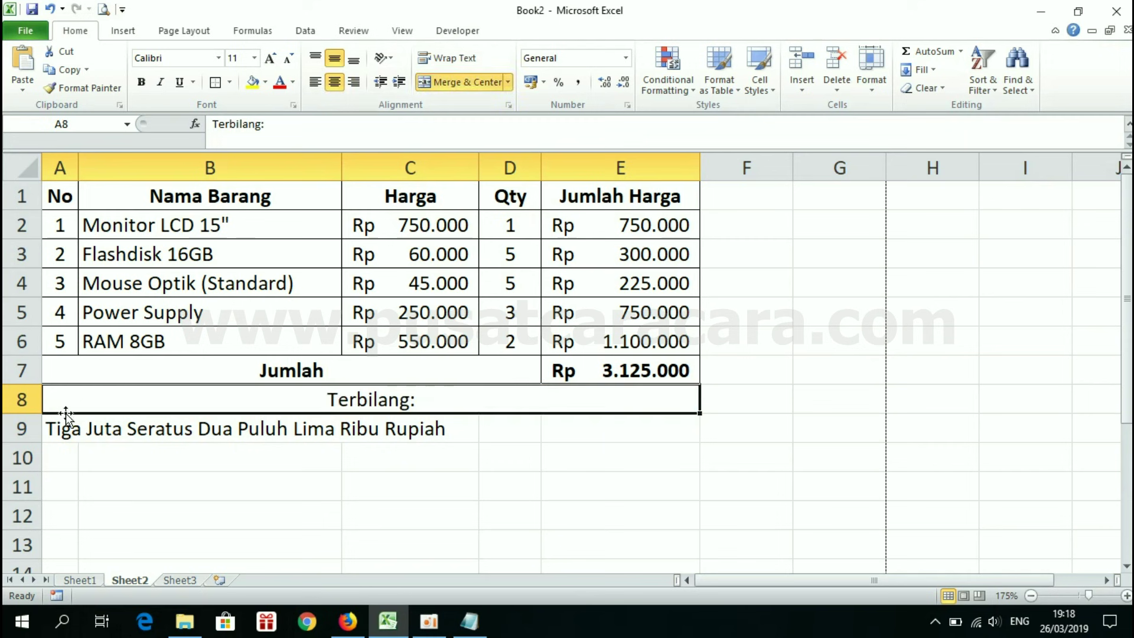
{"action": "left_click_drag", "start_coordinate": [64, 420], "coordinate": [603, 423]}
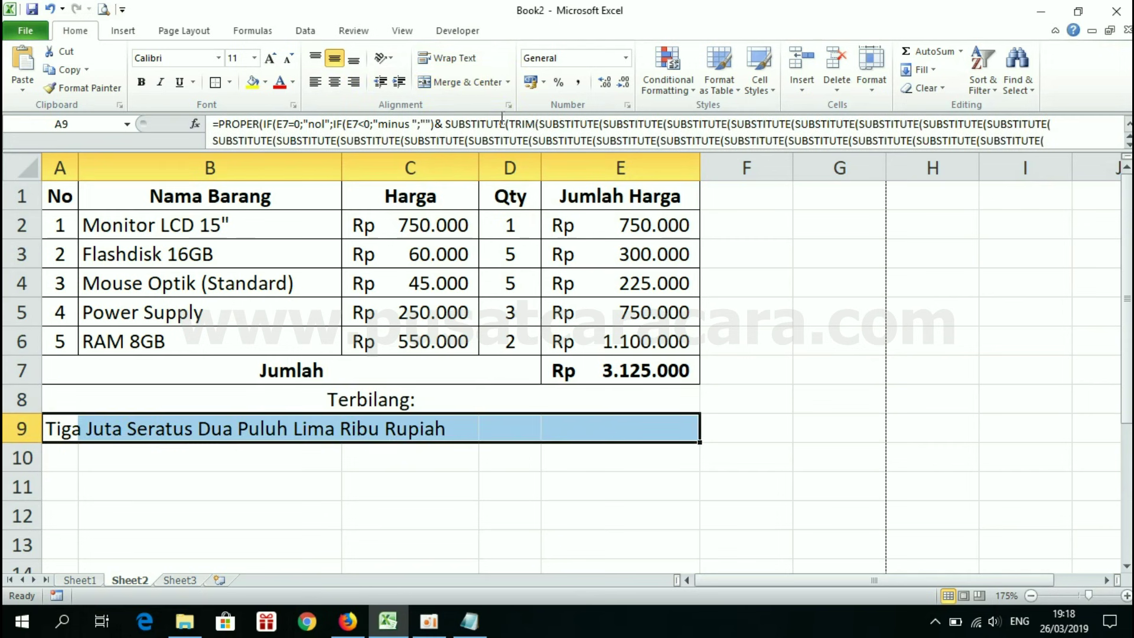
{"action": "left_click", "coordinate": [481, 87]}
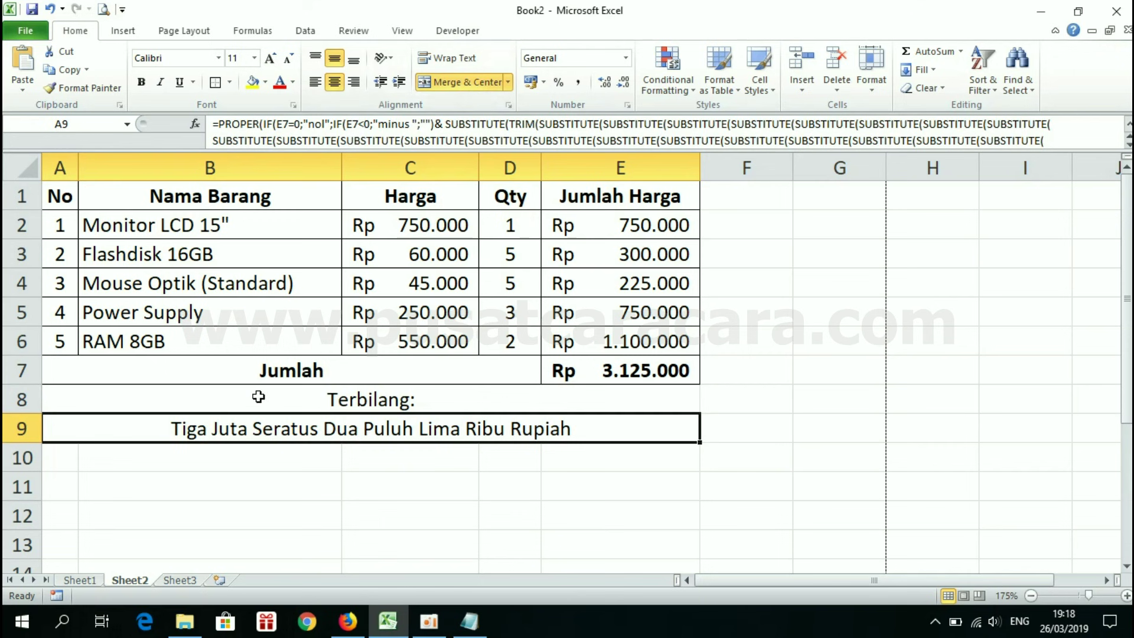
Make rows 8–9 left-aligned, bold and italic with an outside border.
{"action": "left_click_drag", "start_coordinate": [252, 394], "coordinate": [261, 418]}
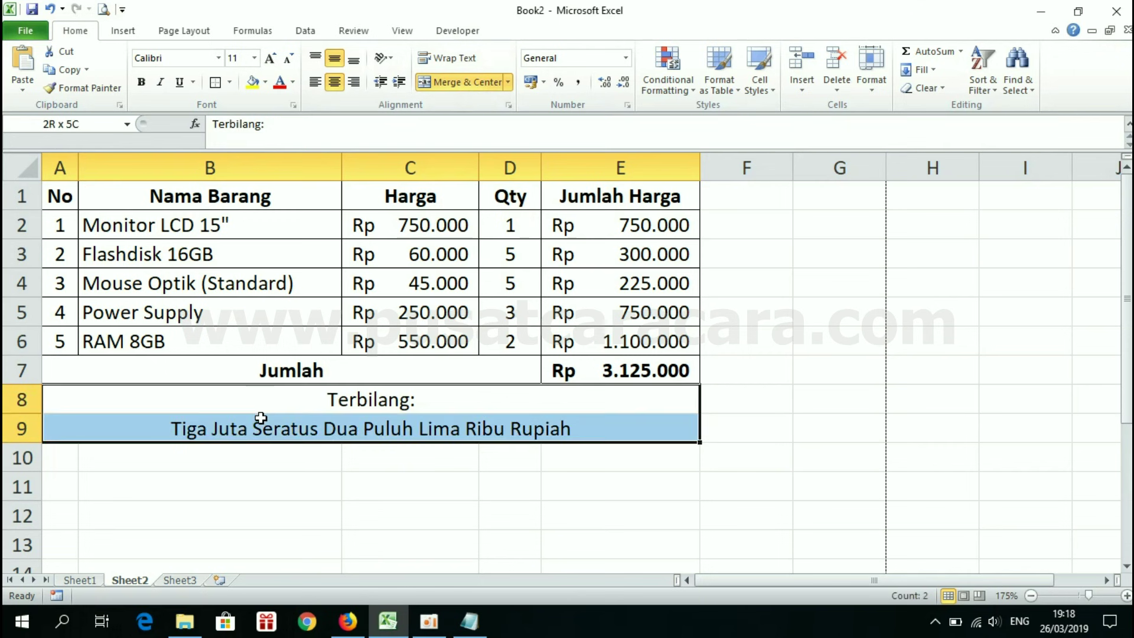
{"action": "left_click", "coordinate": [315, 82]}
{"action": "left_click", "coordinate": [142, 83]}
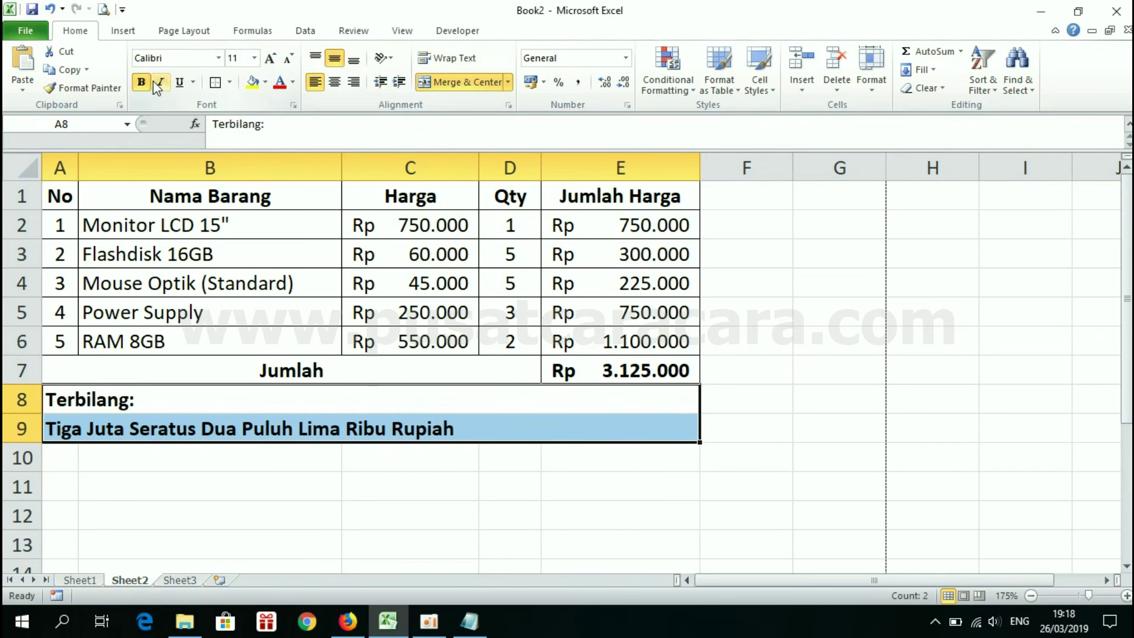
{"action": "left_click", "coordinate": [160, 83]}
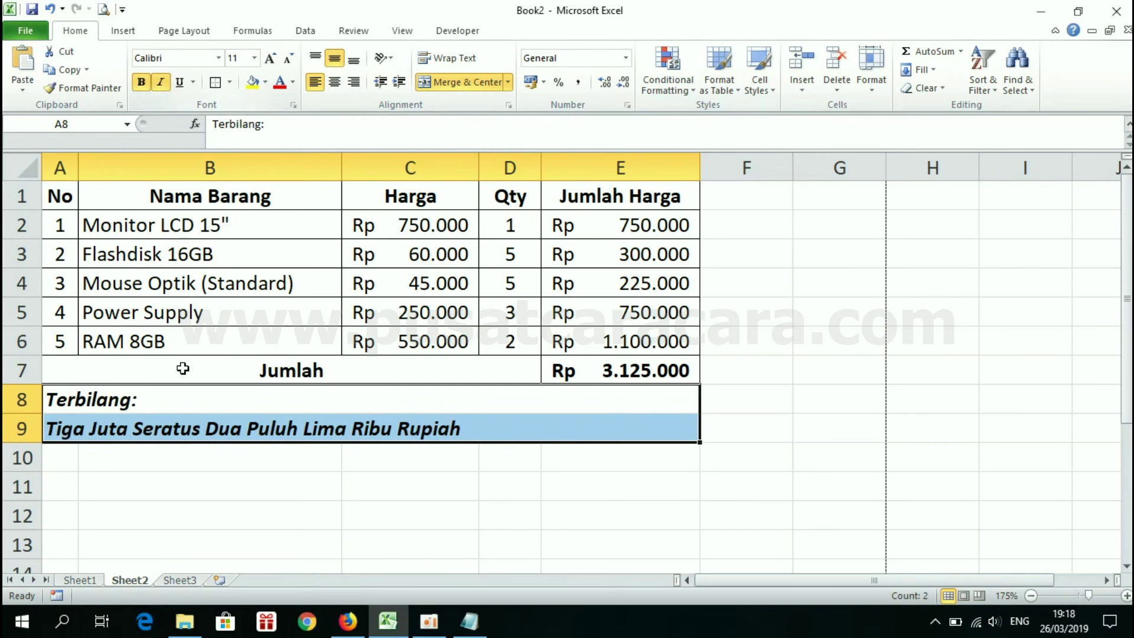
{"action": "left_click", "coordinate": [217, 83]}
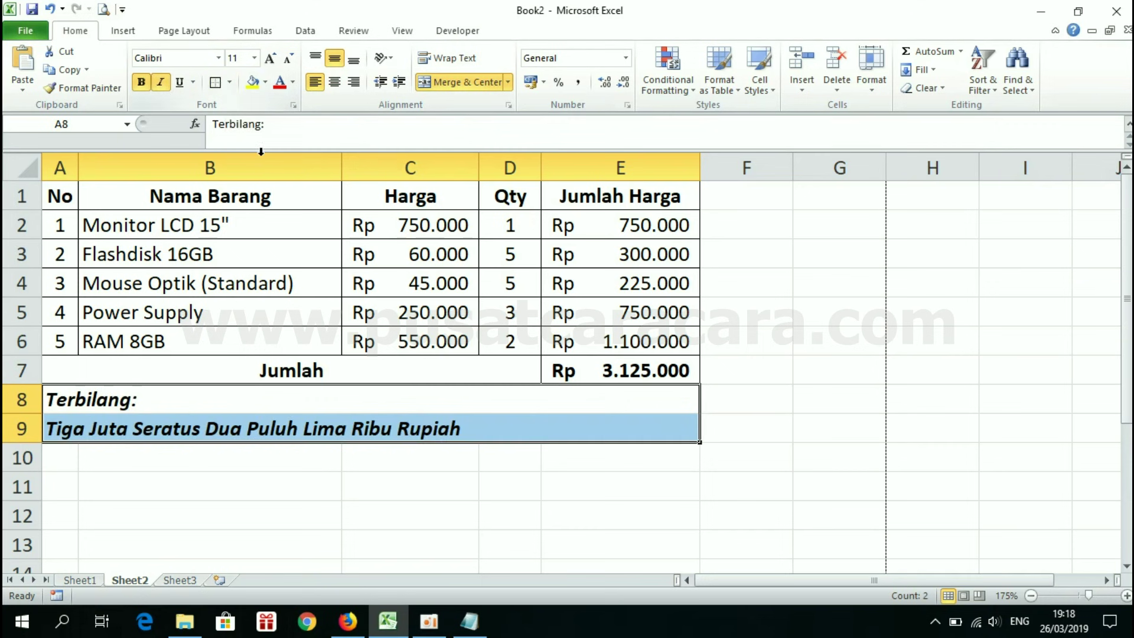
{"action": "left_click", "coordinate": [459, 460]}
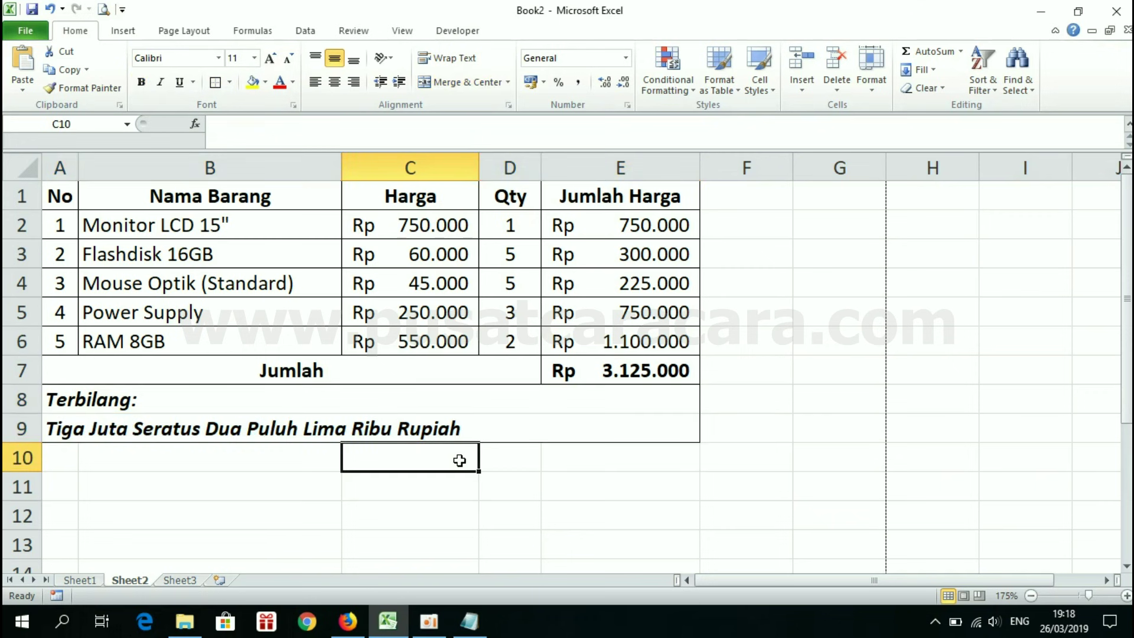
On Sheet1, enter 1256400 in C5 and apply Comma Style so it shows 1.256.400.
{"action": "left_click", "coordinate": [608, 469]}
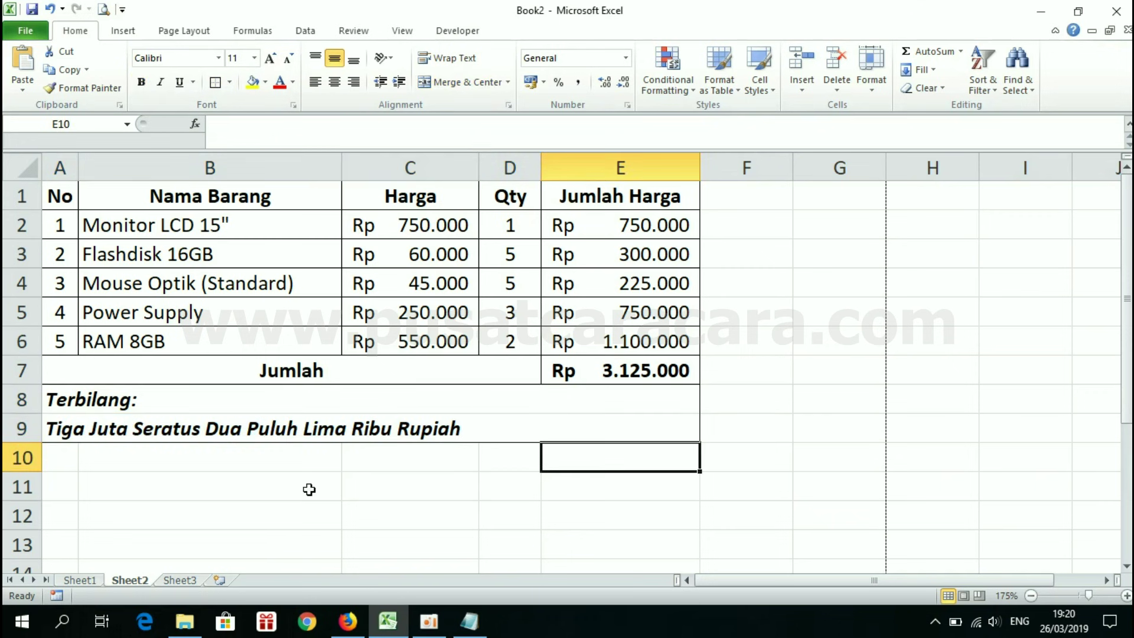
{"action": "left_click", "coordinate": [81, 579]}
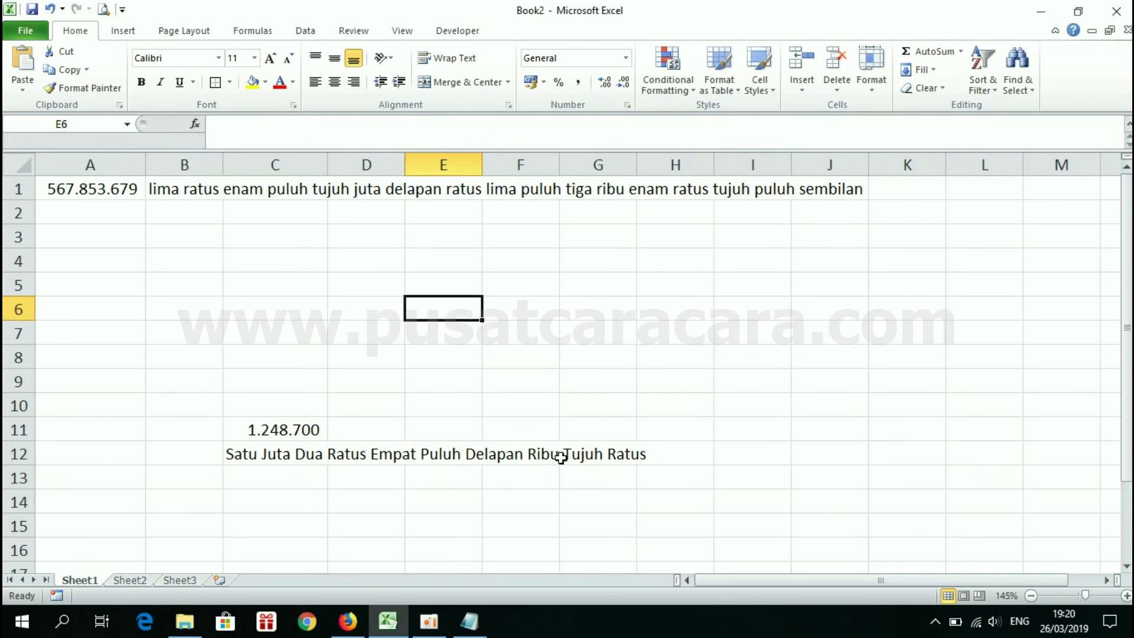
{"action": "left_click", "coordinate": [296, 286]}
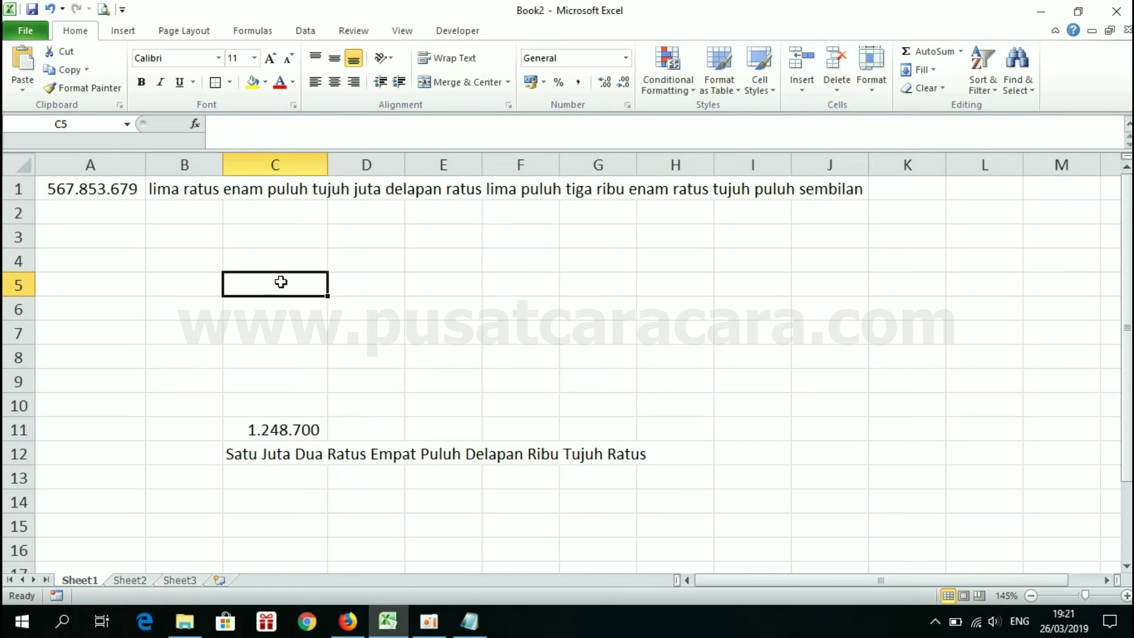
{"action": "type", "text": "125"}
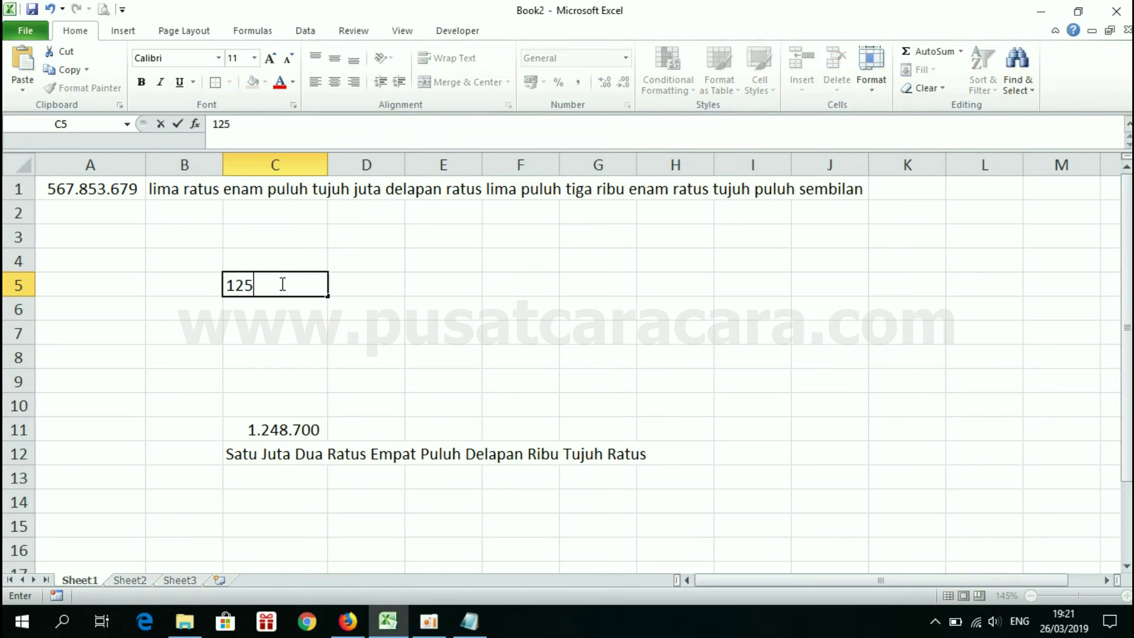
{"action": "type", "text": "6400"}
{"action": "key", "text": "Return"}
{"action": "left_click", "coordinate": [281, 284]}
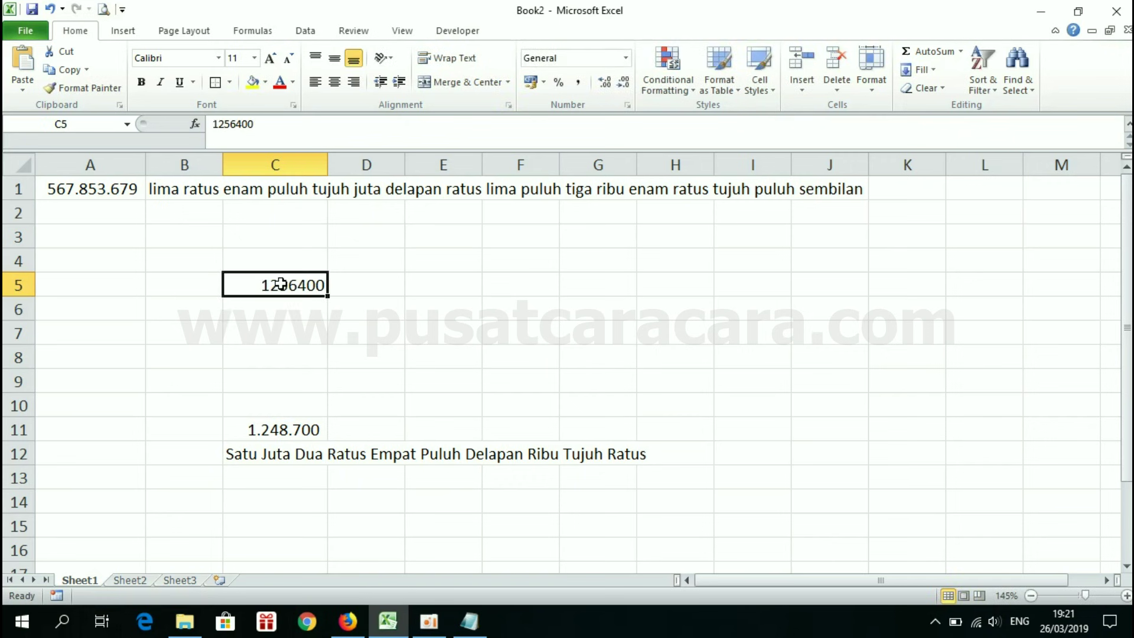
{"action": "left_click", "coordinate": [579, 82]}
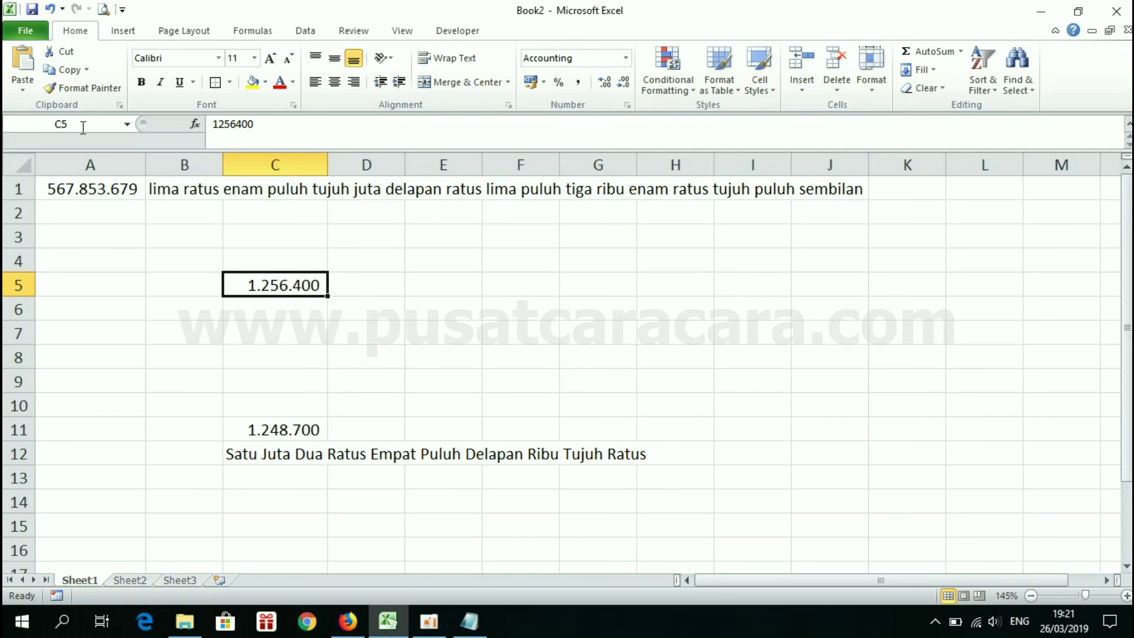
Bring up the Rumus Terbilang formula in Notepad and locate its E7 references.
{"action": "left_click", "coordinate": [472, 623]}
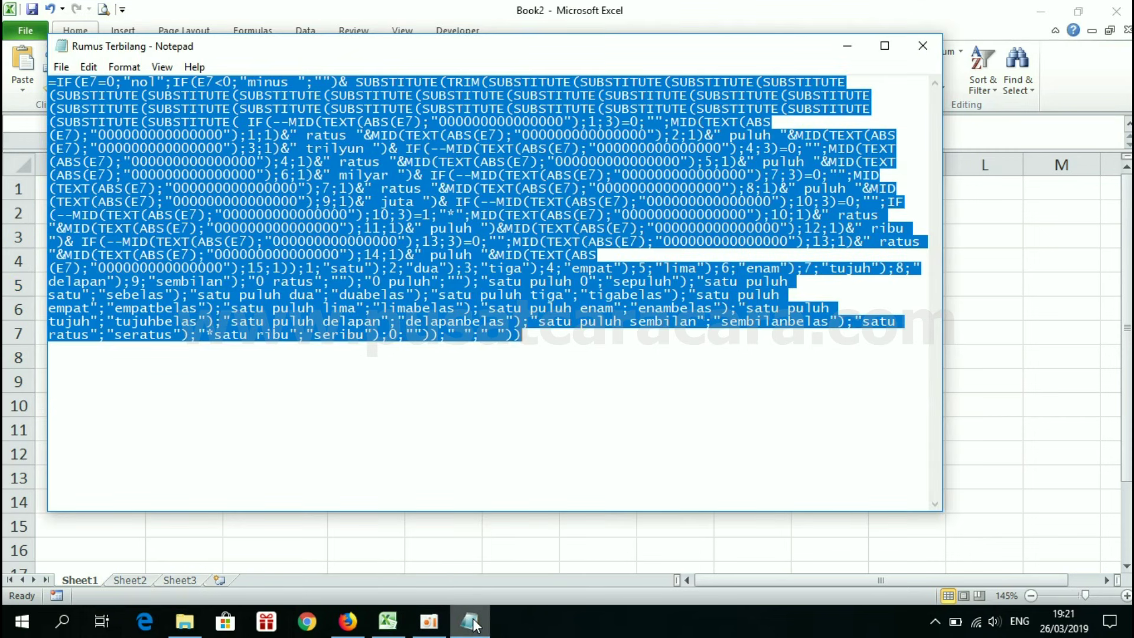
{"action": "left_click", "coordinate": [317, 255]}
{"action": "left_click_drag", "start_coordinate": [98, 83], "coordinate": [82, 82]}
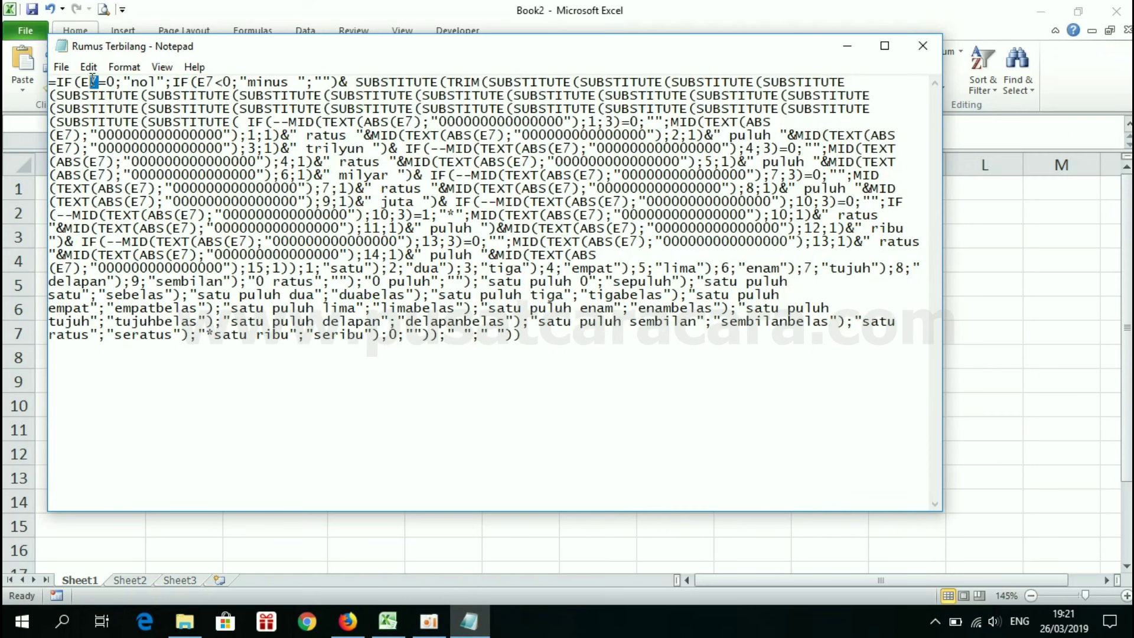
{"action": "left_click", "coordinate": [144, 102]}
{"action": "left_click_drag", "start_coordinate": [99, 82], "coordinate": [73, 82]}
{"action": "mouse_move", "coordinate": [229, 53]}
{"action": "left_mouse_down"}
{"action": "mouse_move", "coordinate": [593, 210]}
{"action": "mouse_move", "coordinate": [287, 78]}
{"action": "left_mouse_up"}
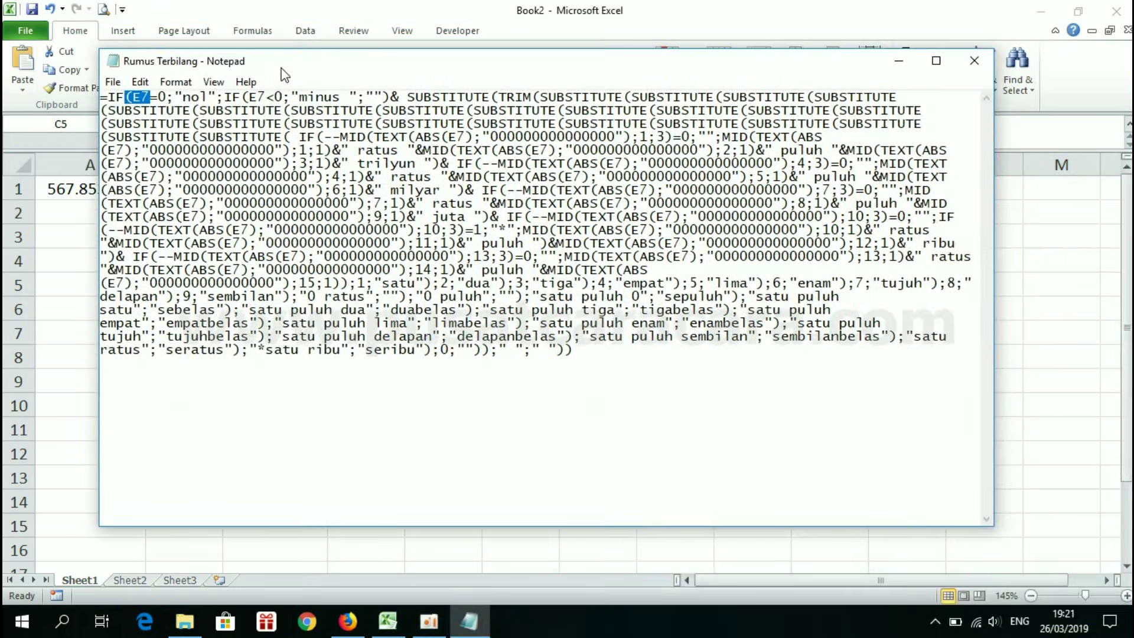
{"action": "left_click", "coordinate": [210, 166]}
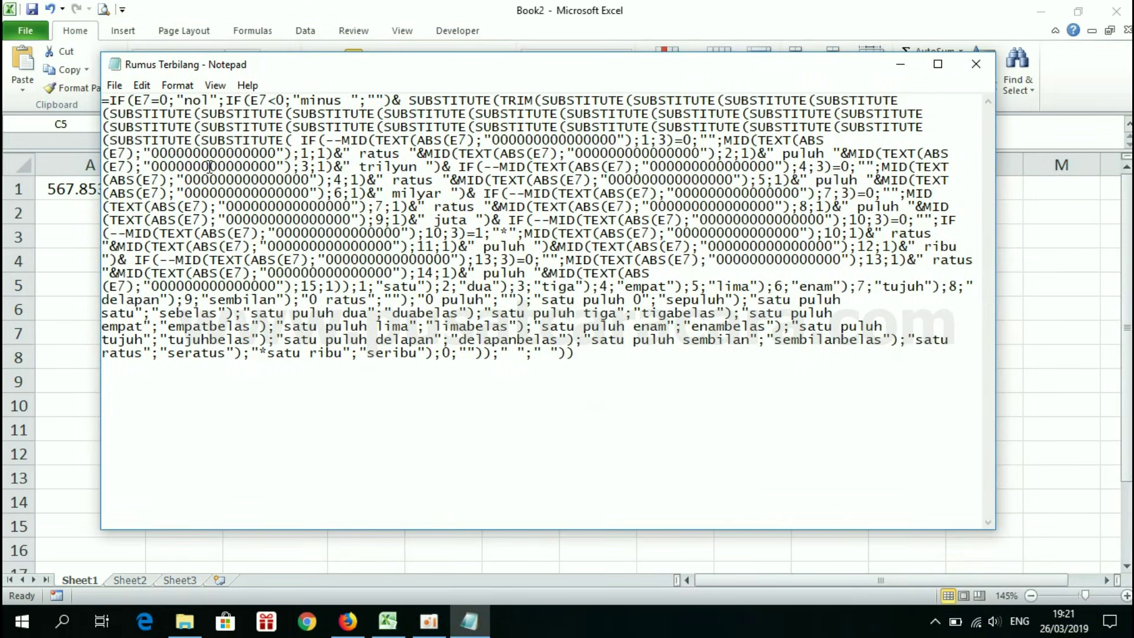
Replace every E7 reference in the formula with C5.
{"action": "key", "text": "ctrl+h"}
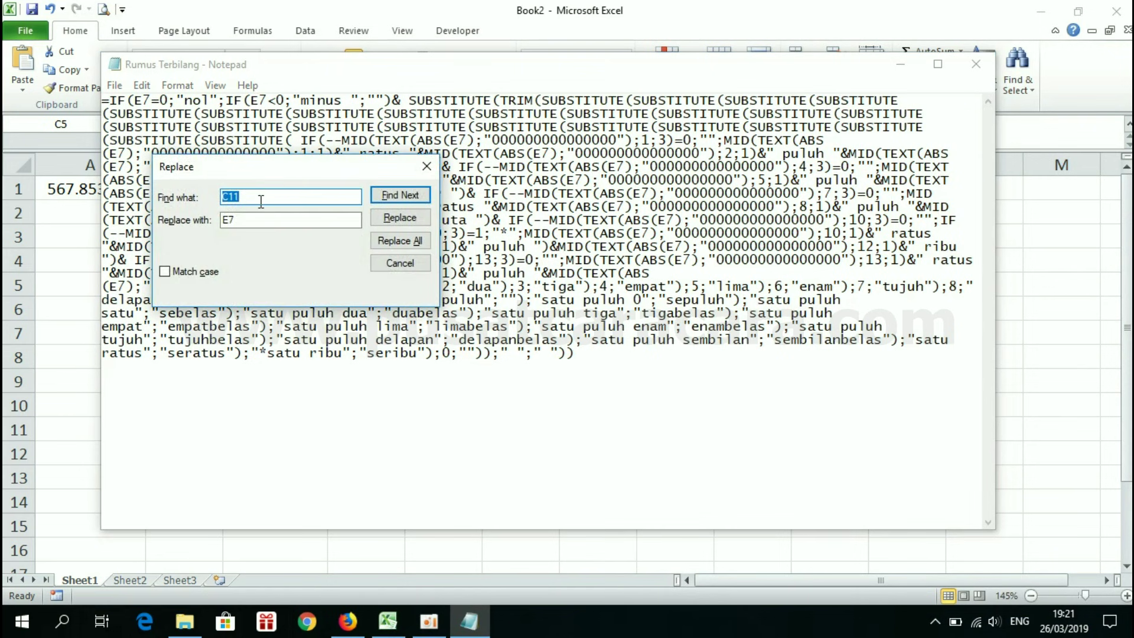
{"action": "type", "text": "E7"}
{"action": "left_click_drag", "start_coordinate": [271, 220], "coordinate": [178, 213]}
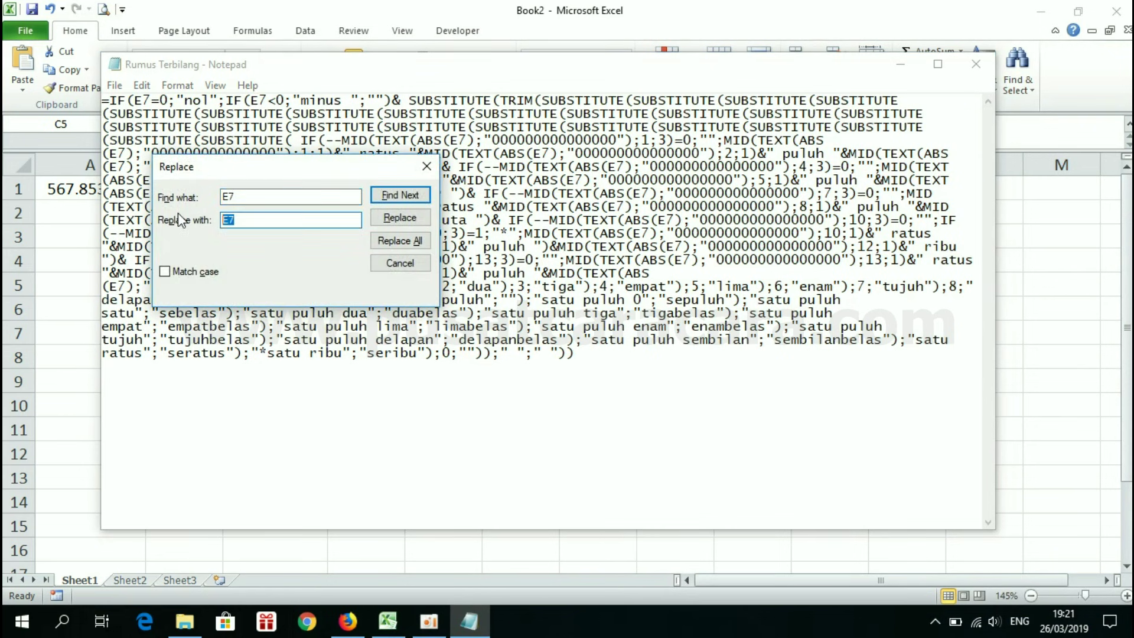
{"action": "type", "text": "C5"}
{"action": "left_click", "coordinate": [412, 245]}
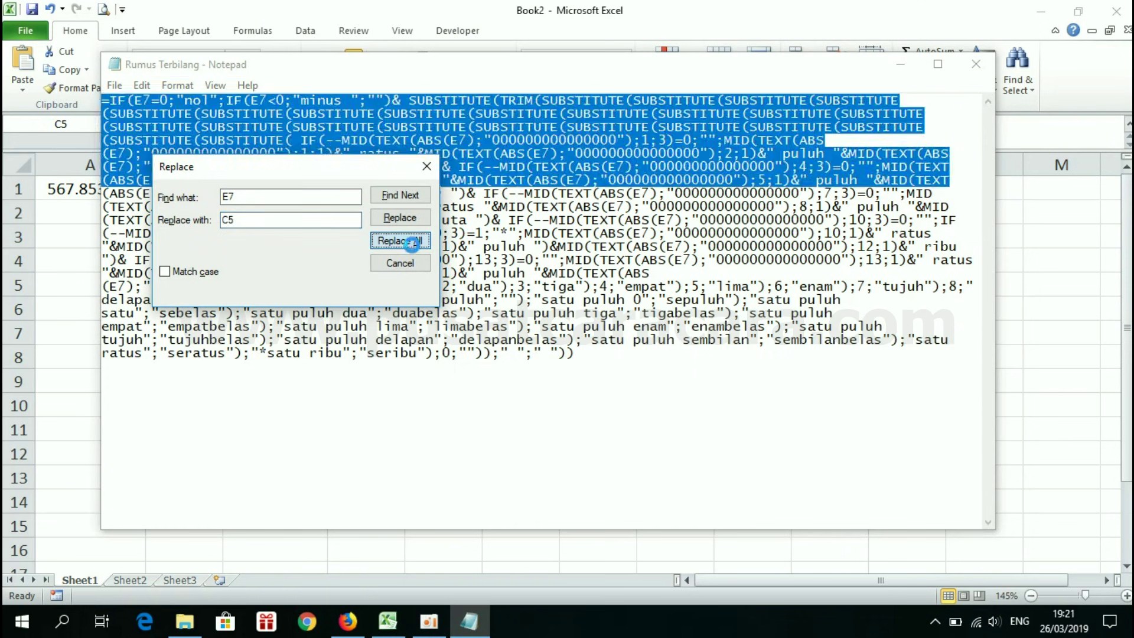
{"action": "left_click", "coordinate": [426, 166]}
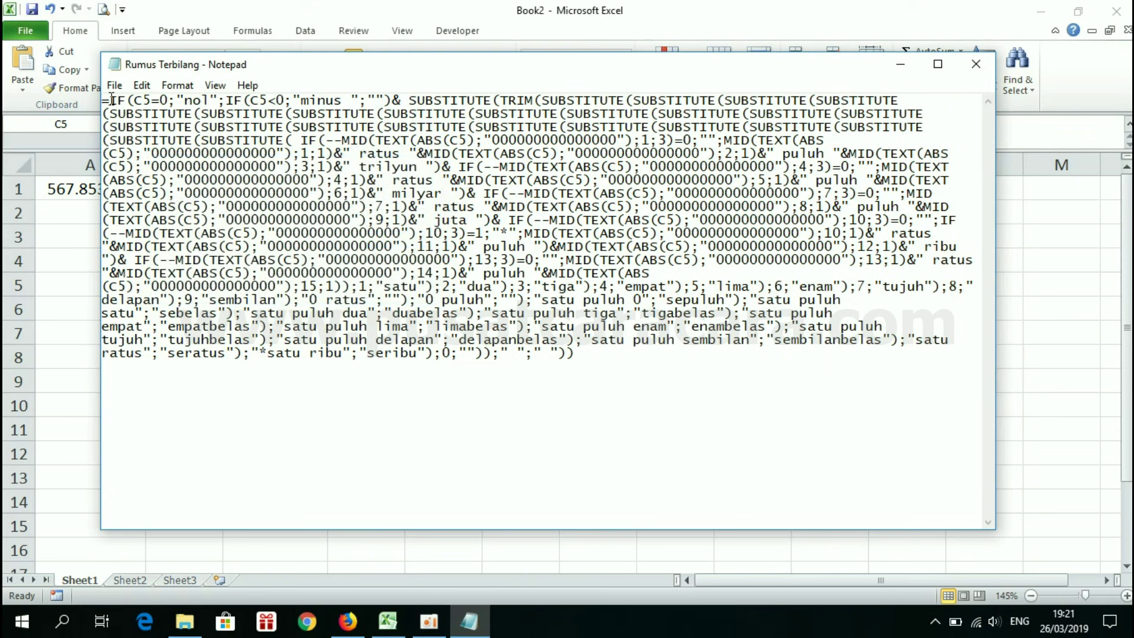
{"action": "double_click", "coordinate": [141, 100]}
{"action": "left_click", "coordinate": [303, 180]}
Copy the whole C5-based formula and switch back to Excel.
{"action": "key", "text": "ctrl+a"}
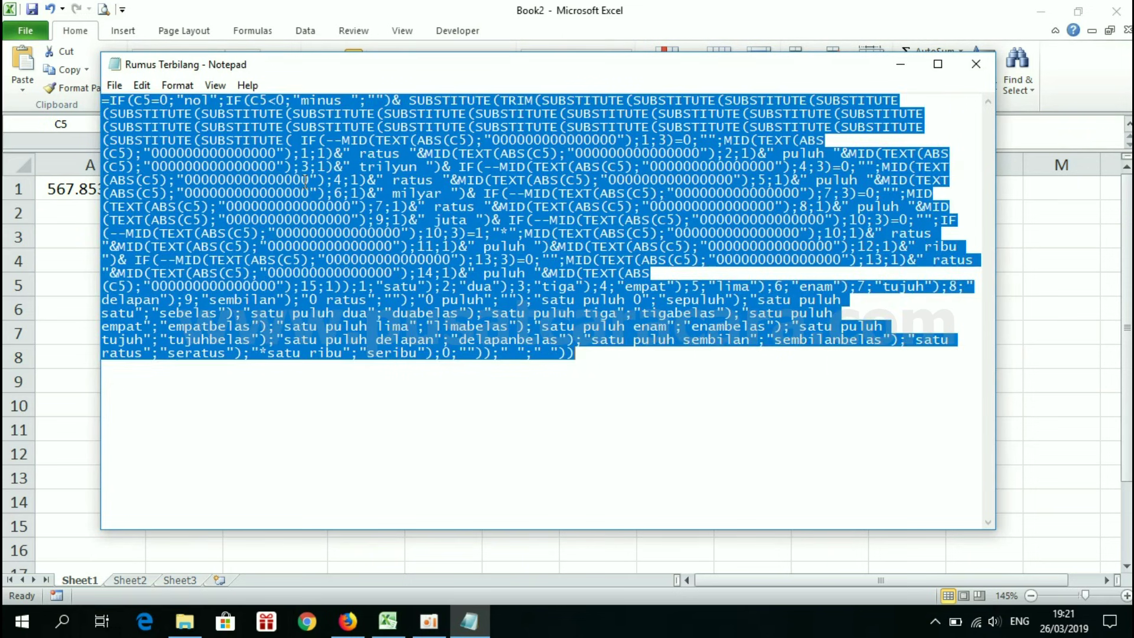
{"action": "right_click", "coordinate": [306, 181]}
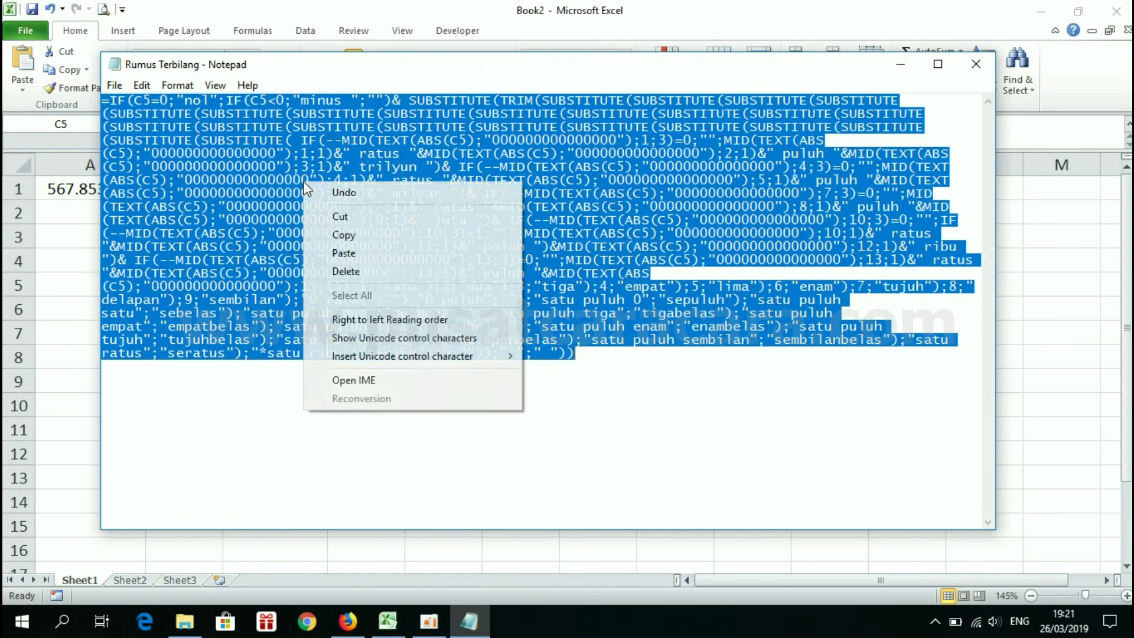
{"action": "left_click", "coordinate": [342, 234]}
{"action": "key", "text": "alt+Tab"}
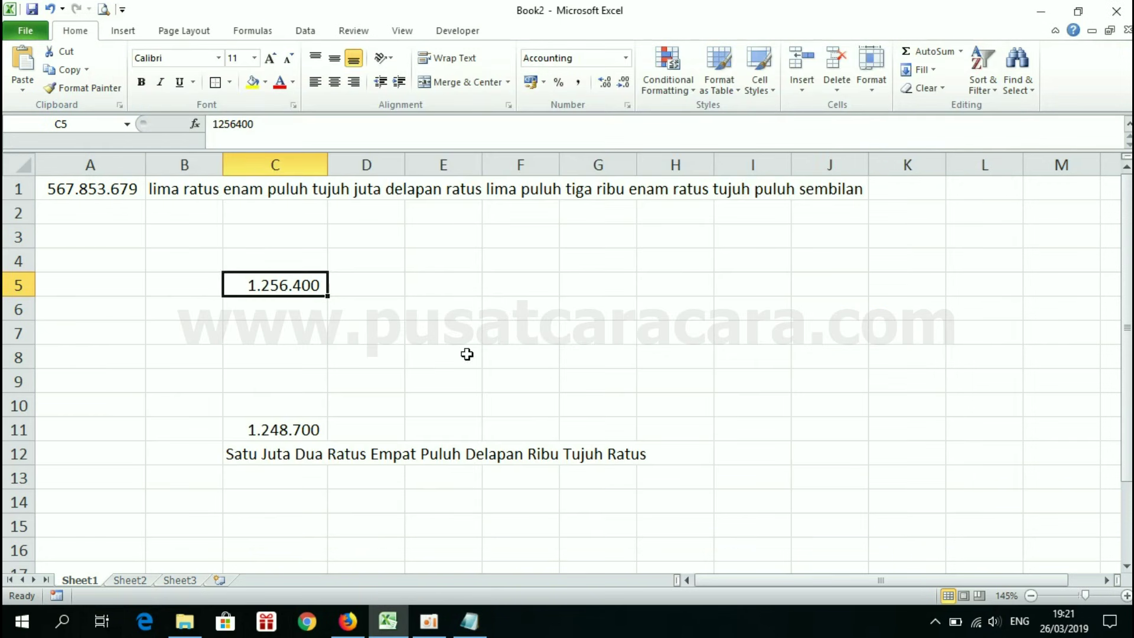
Paste the formula into Sheet1's D5 to spell out 1.256.400, then return to Sheet2.
{"action": "double_click", "coordinate": [364, 284]}
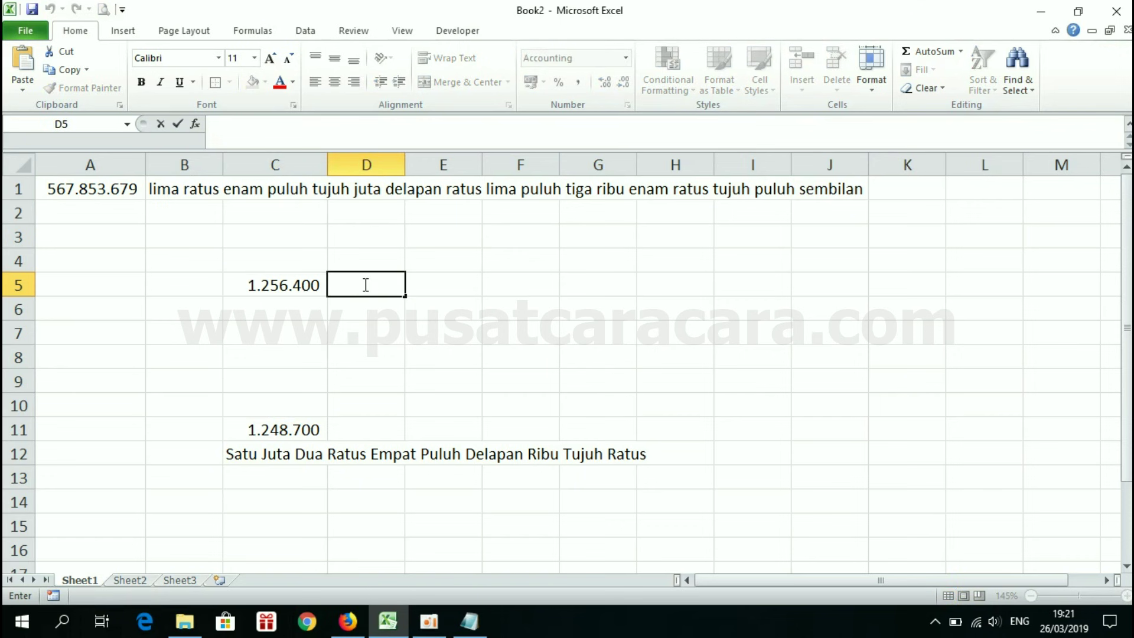
{"action": "key", "text": "ctrl+v"}
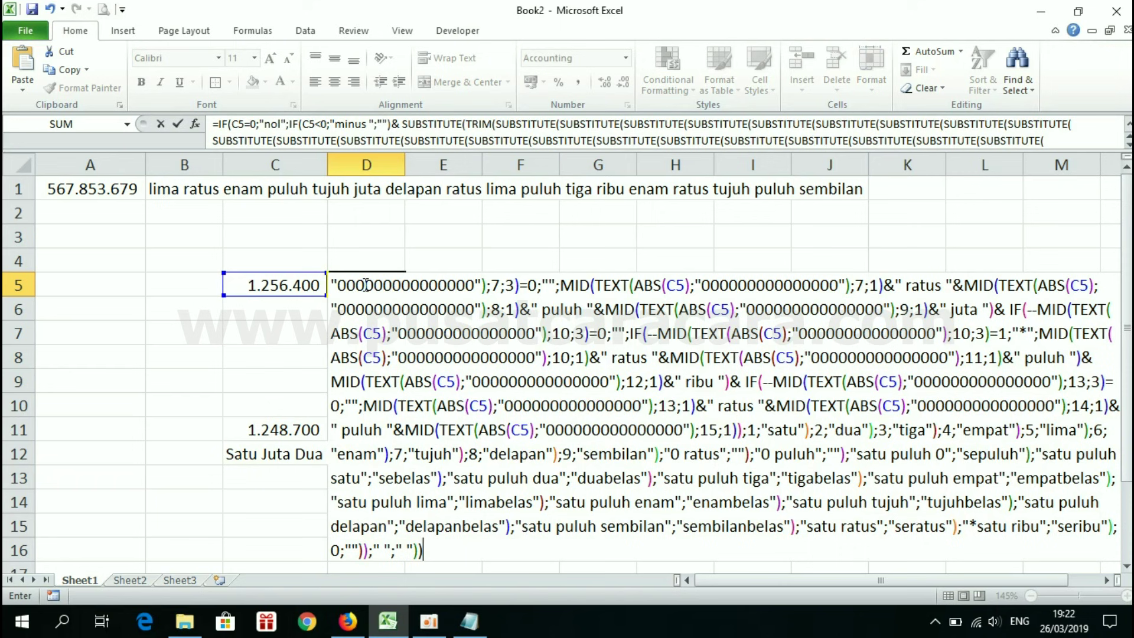
{"action": "key", "text": "Return"}
{"action": "left_click", "coordinate": [364, 285]}
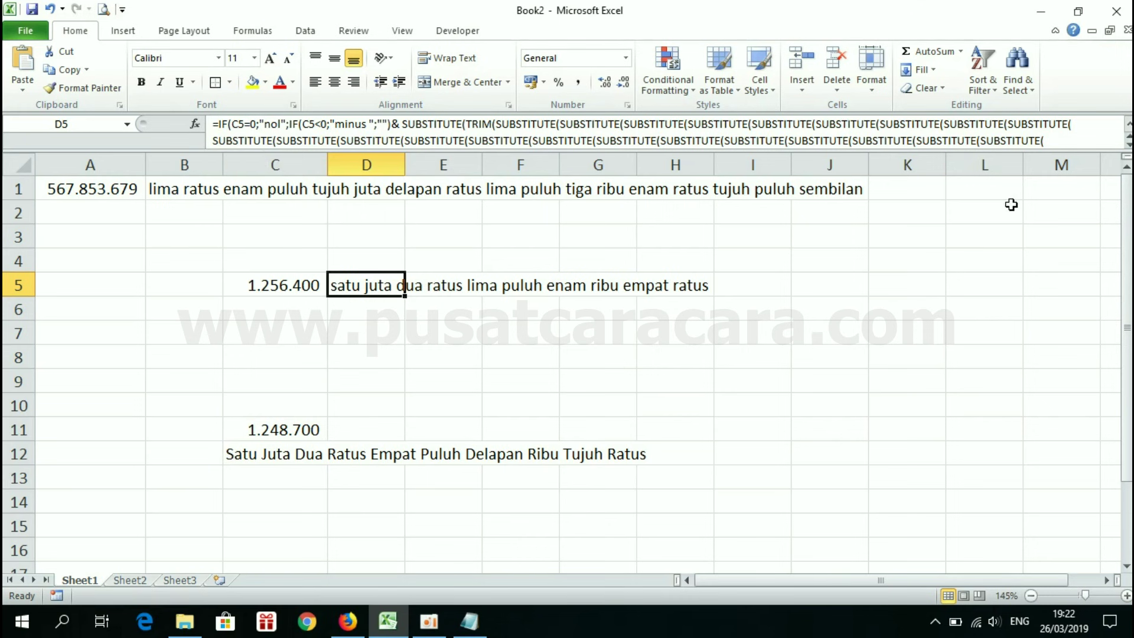
{"action": "left_click", "coordinate": [137, 579]}
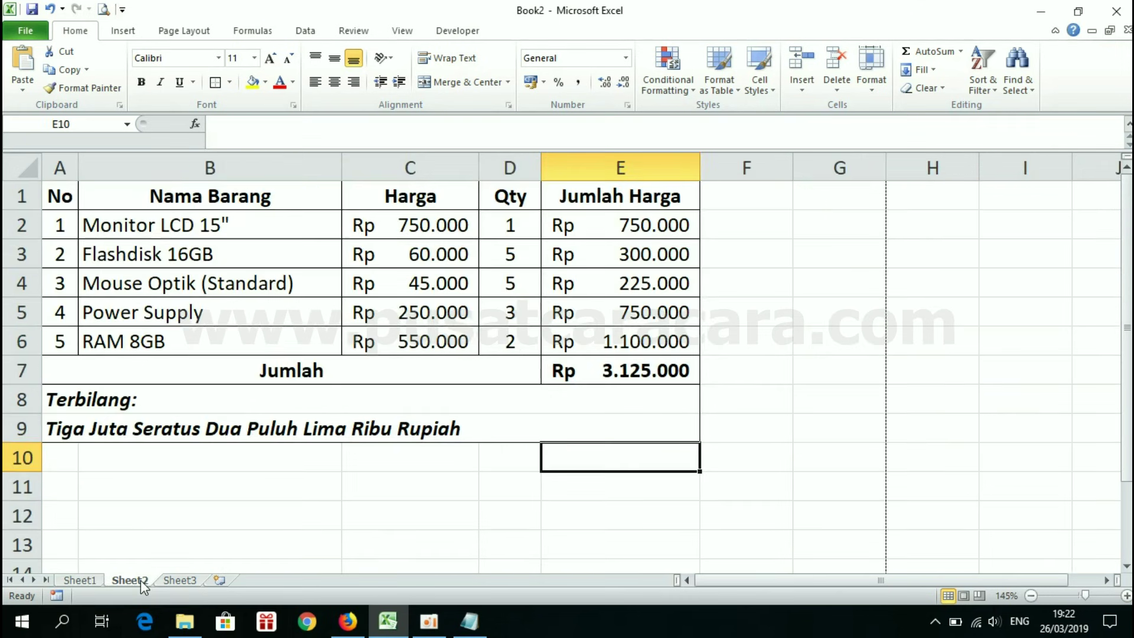
{"action": "left_click", "coordinate": [68, 417]}
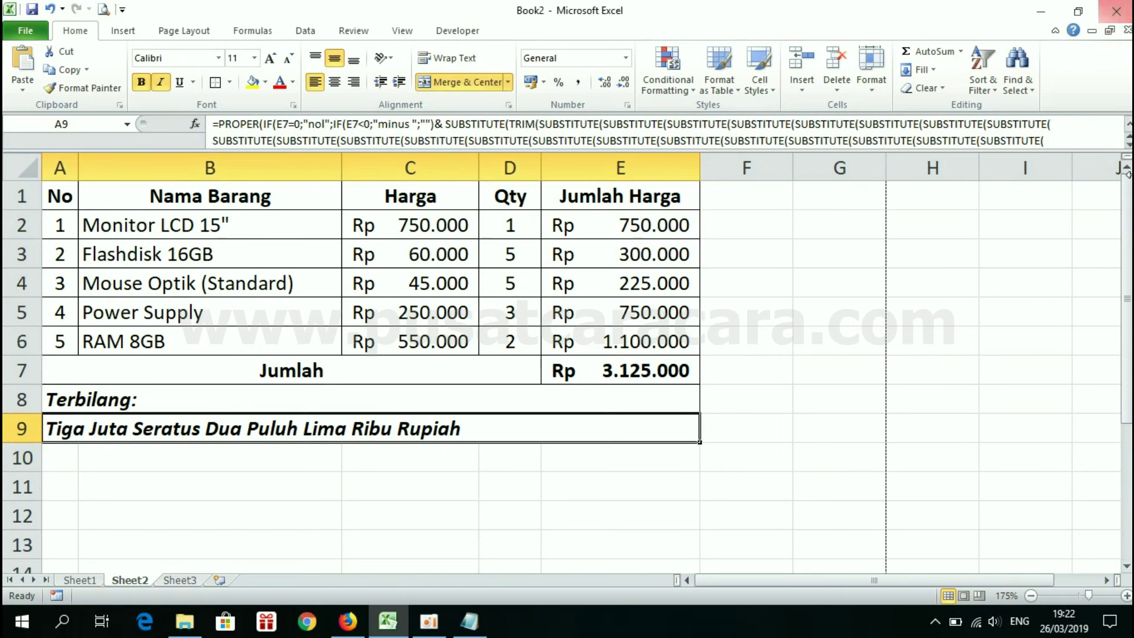
{"action": "scroll", "coordinate": [667, 133], "scroll_direction": "down", "scroll_amount": 4}
{"action": "scroll", "coordinate": [667, 133], "scroll_direction": "down", "scroll_amount": 4}
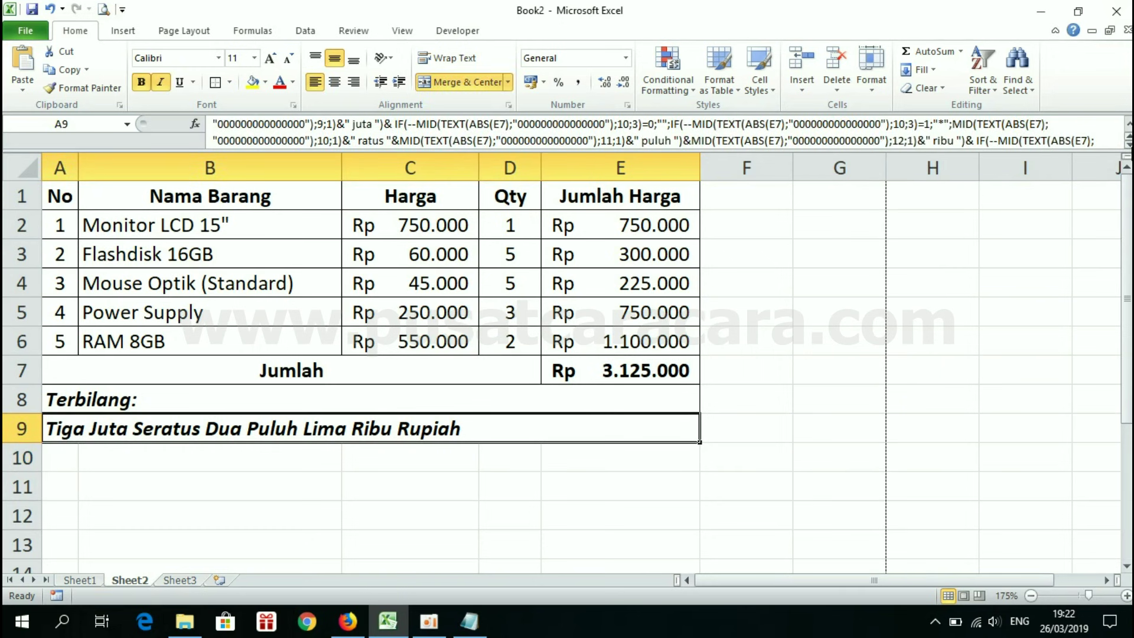
{"action": "scroll", "coordinate": [667, 132], "scroll_direction": "down", "scroll_amount": 3}
{"action": "scroll", "coordinate": [668, 133], "scroll_direction": "down", "scroll_amount": 3}
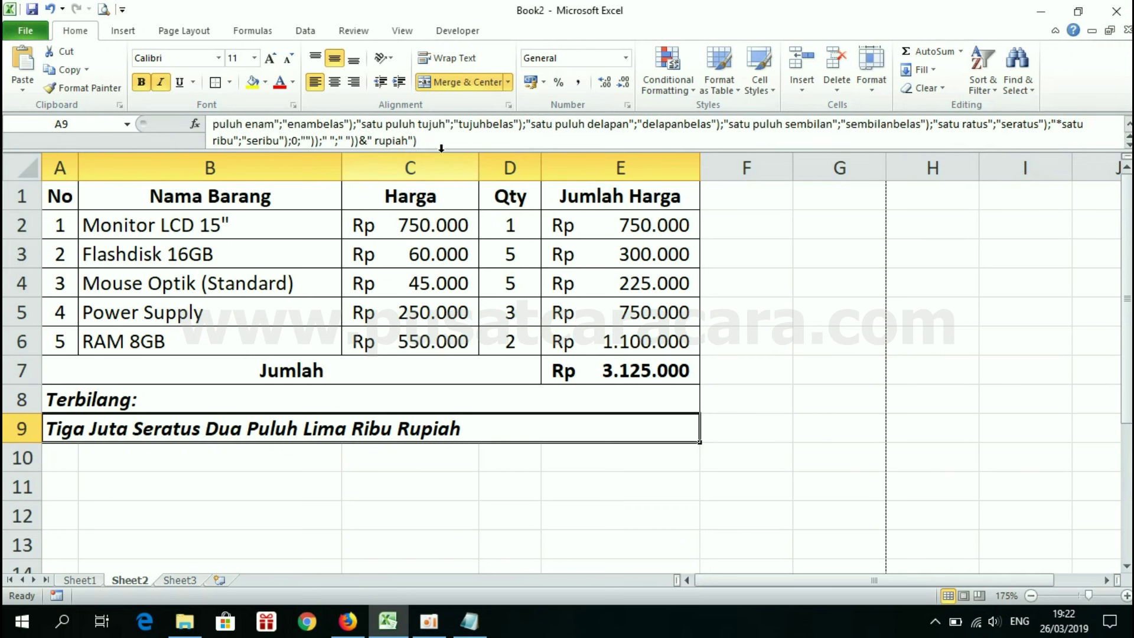
{"action": "left_click", "coordinate": [760, 308]}
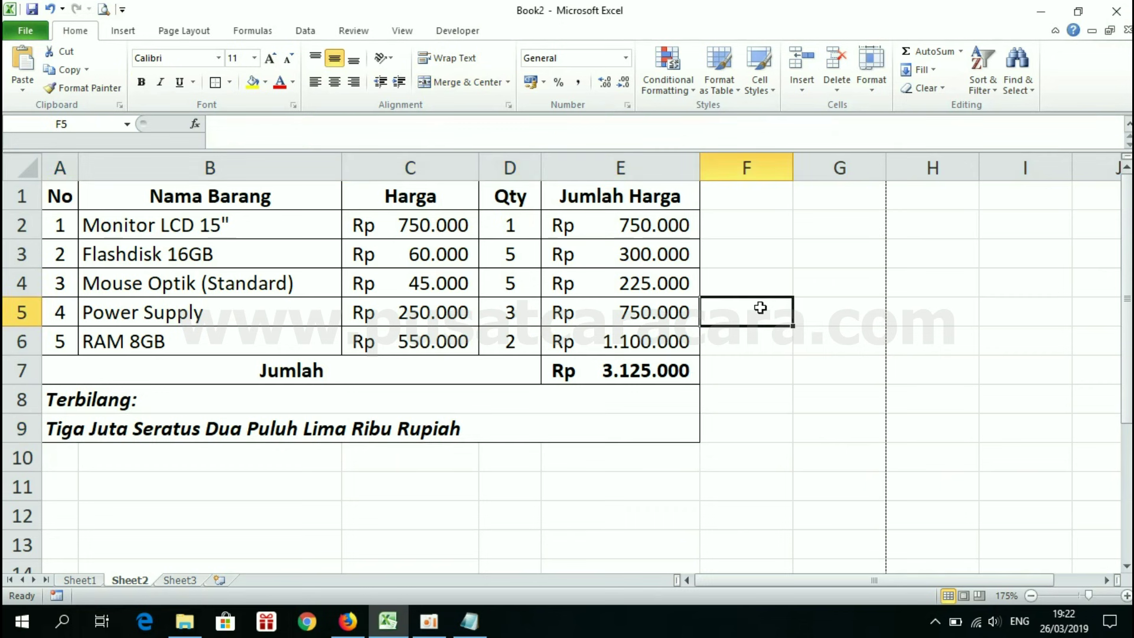